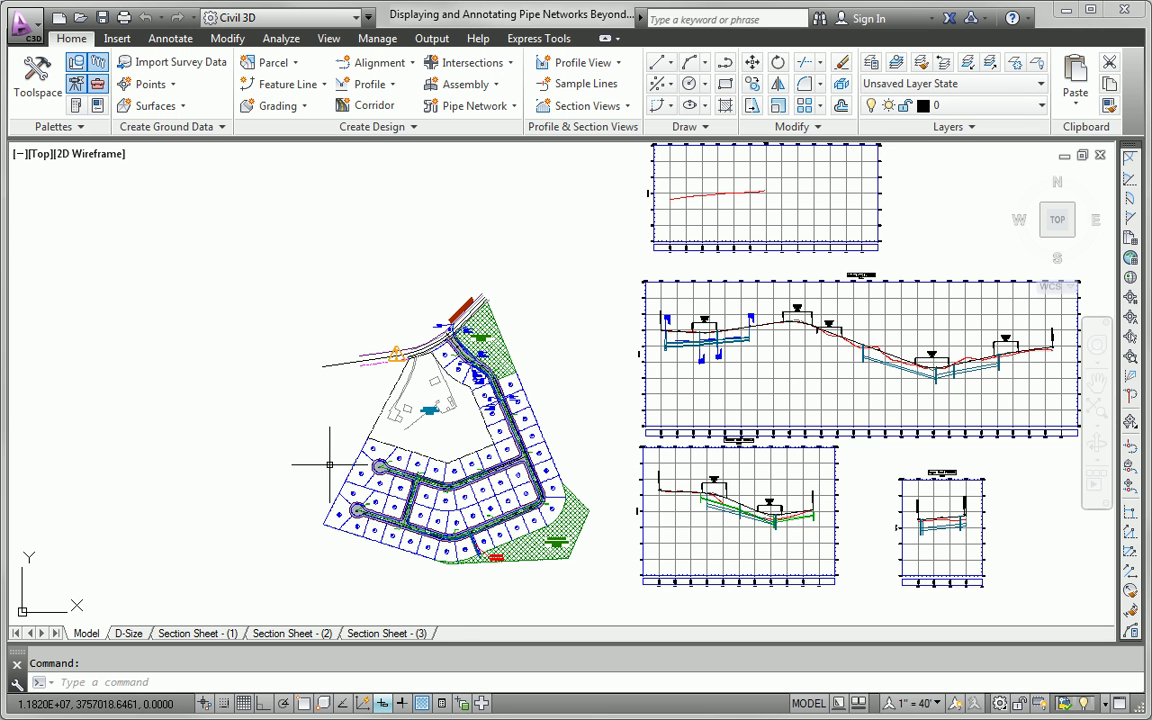
Examine the subdivision's pipe networks in plan, from the cul-de-sacs up to the Emerson Road entrance
middle_click_drag(296, 418, 228, 387)
scroll(346, 420, "up", 4)
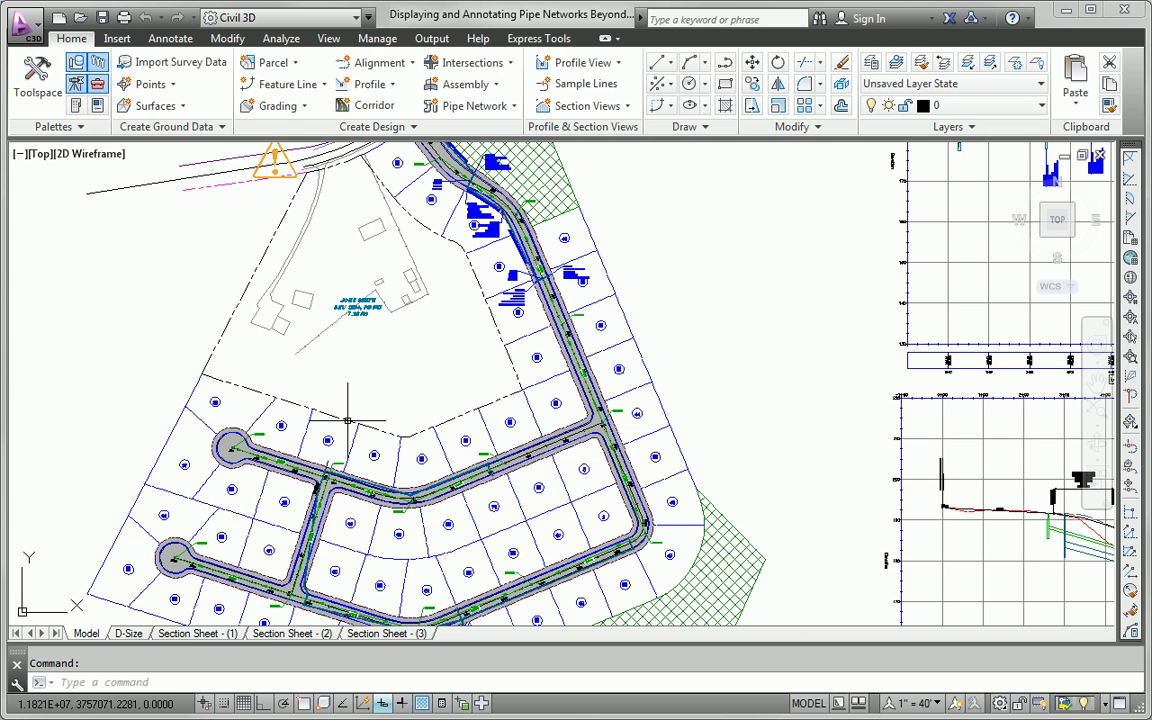
mouse_move(347, 420)
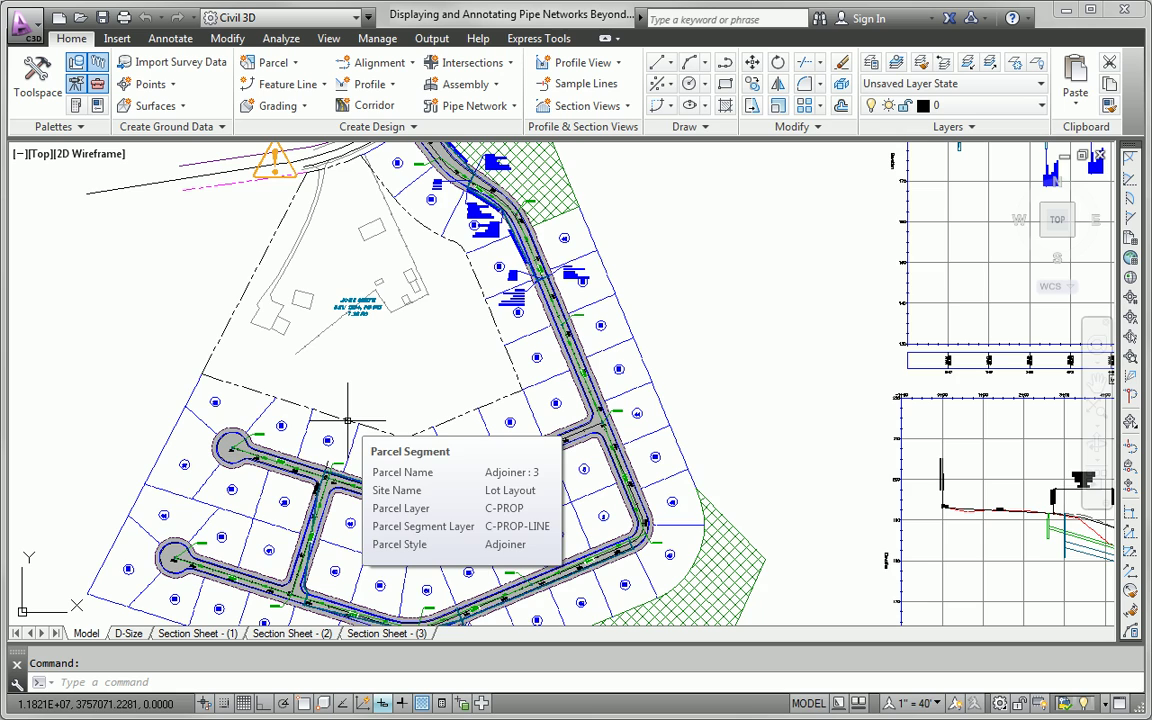
middle_click_drag(320, 294, 272, 257)
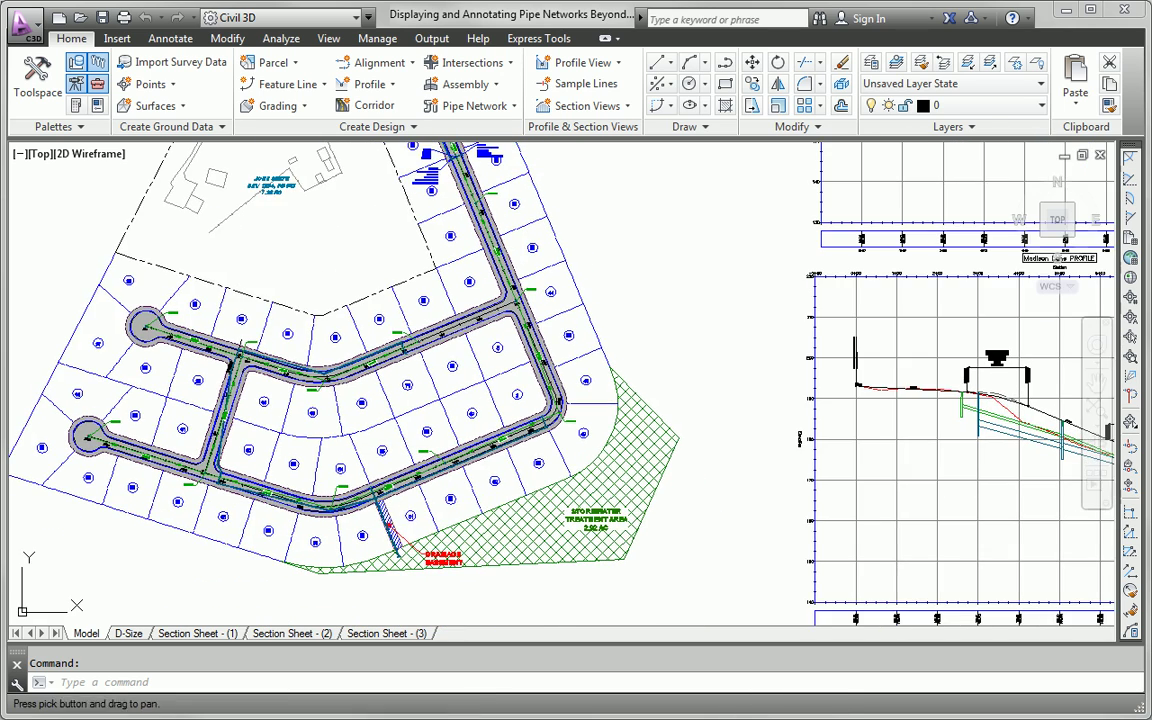
scroll(297, 390, "up", 4)
scroll(297, 390, "up", 2)
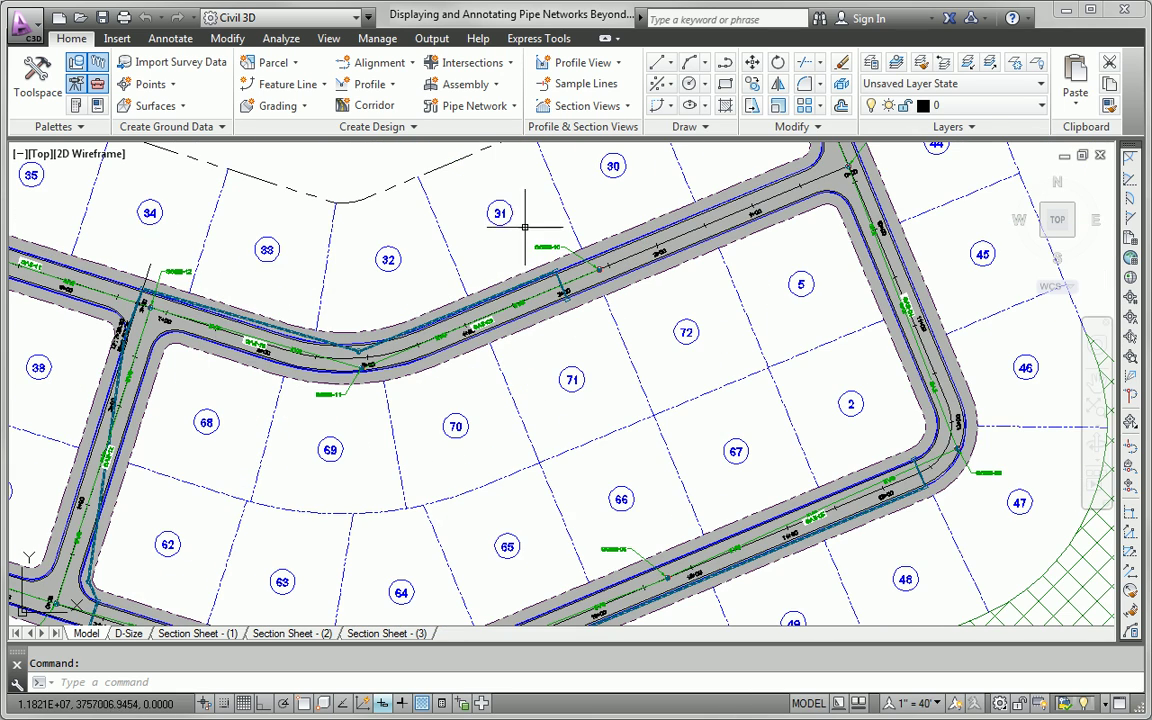
scroll(330, 455, "down", 5)
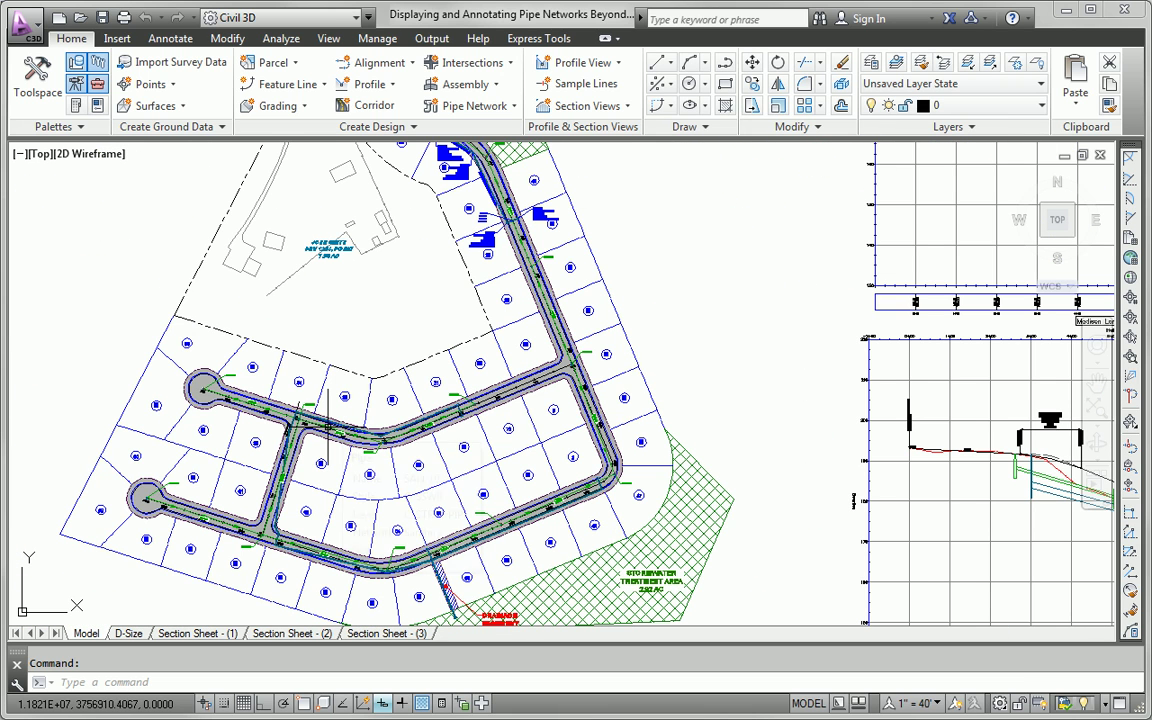
mouse_move(327, 427)
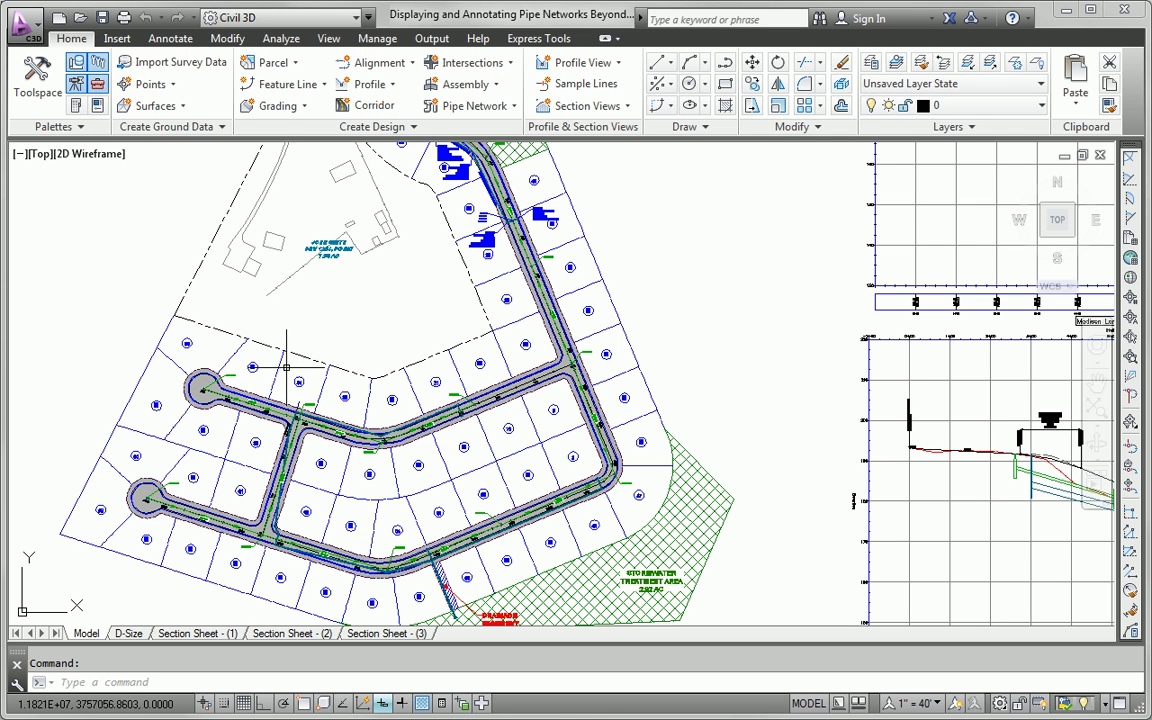
key("Escape")
middle_click_drag(436, 285, 433, 334)
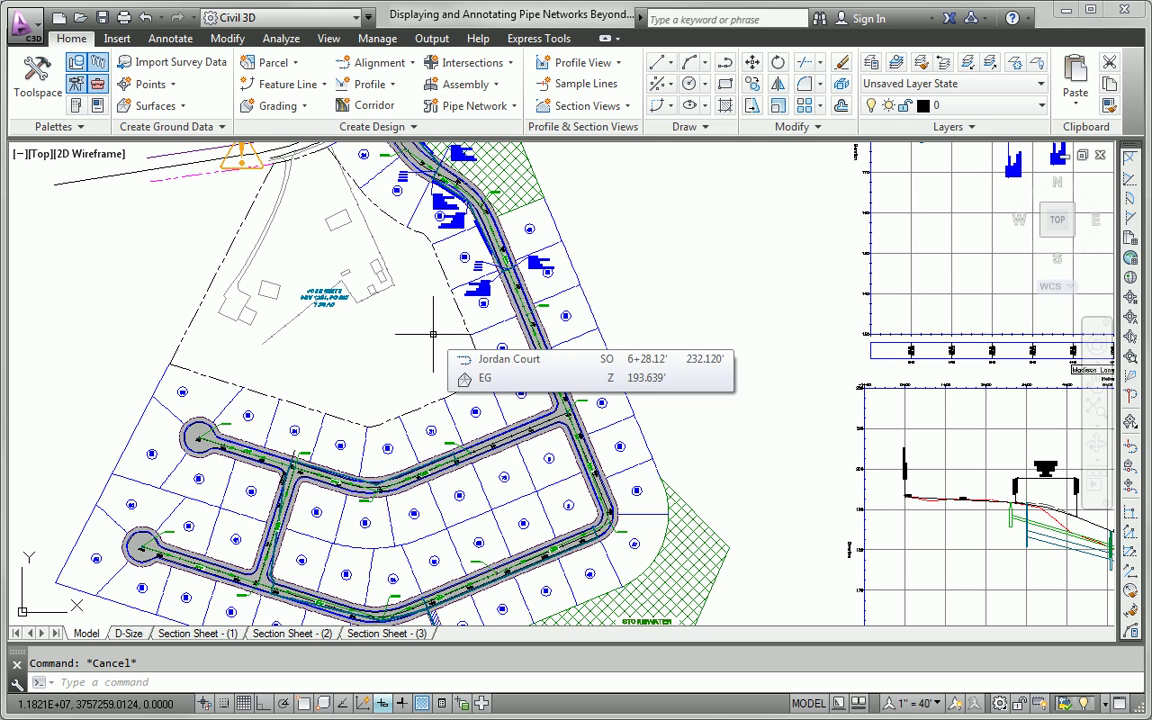
middle_click_drag(342, 272, 314, 405)
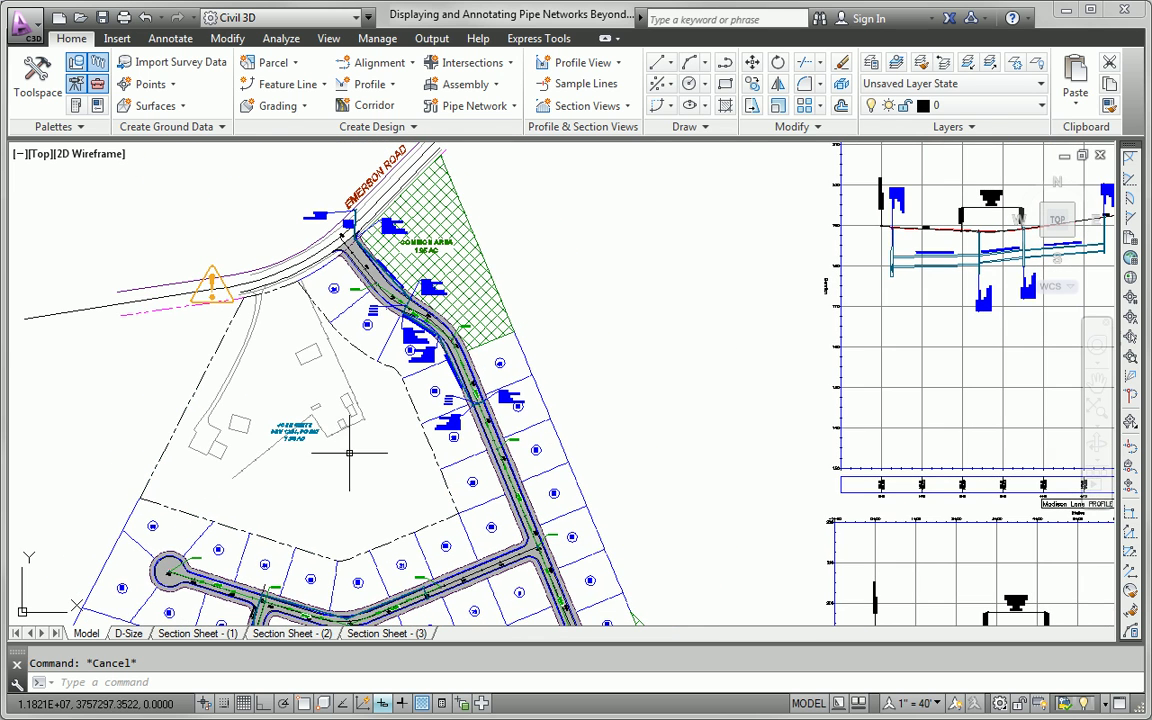
Select the storm pipe along Jordan Court that ends at INLET-04, together with all similar pipes
scroll(396, 277, "up", 6)
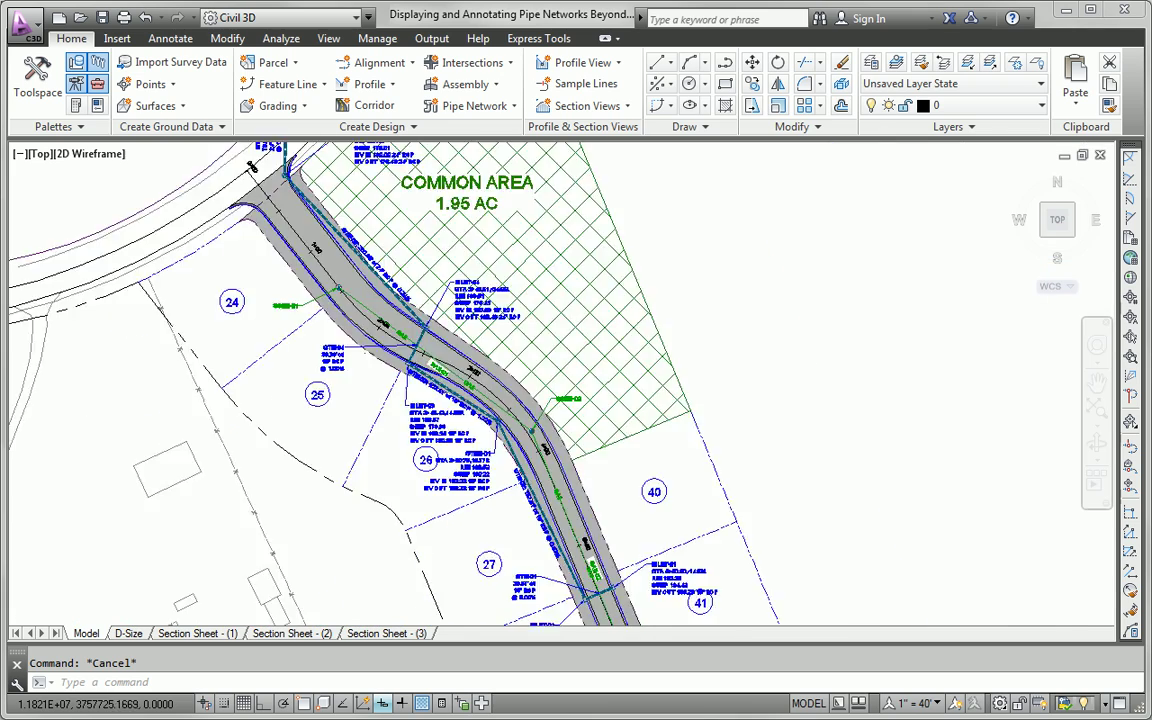
left_click(428, 330)
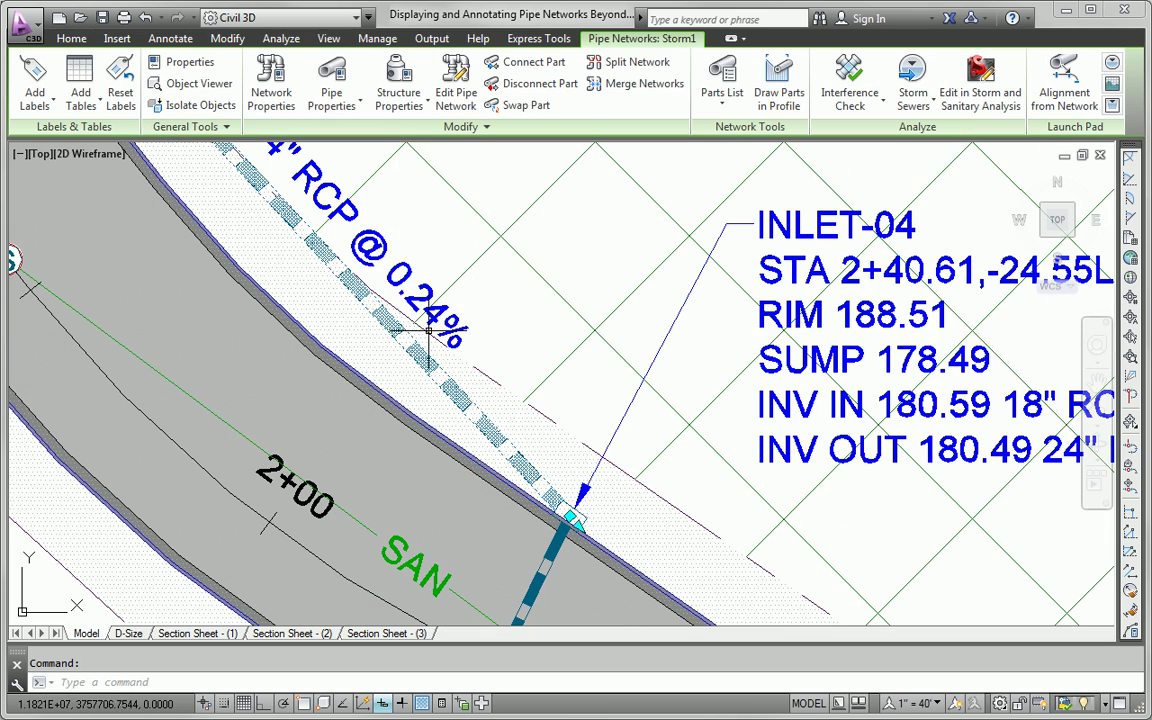
right_click(426, 218)
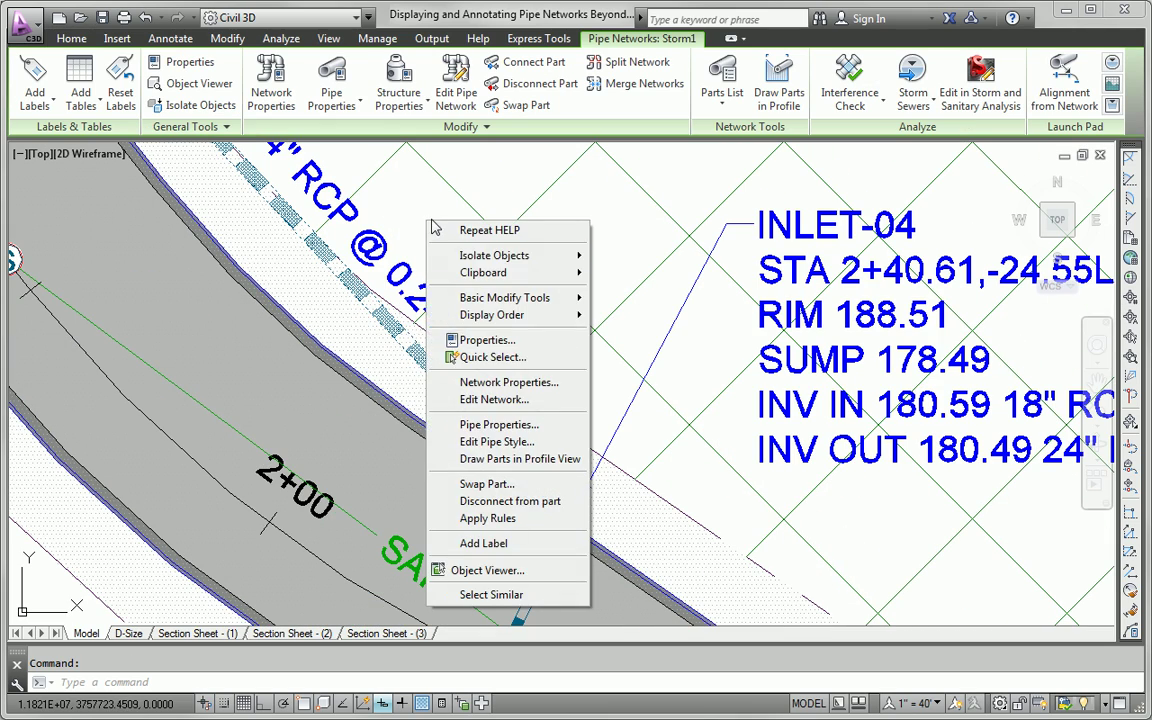
left_click(492, 595)
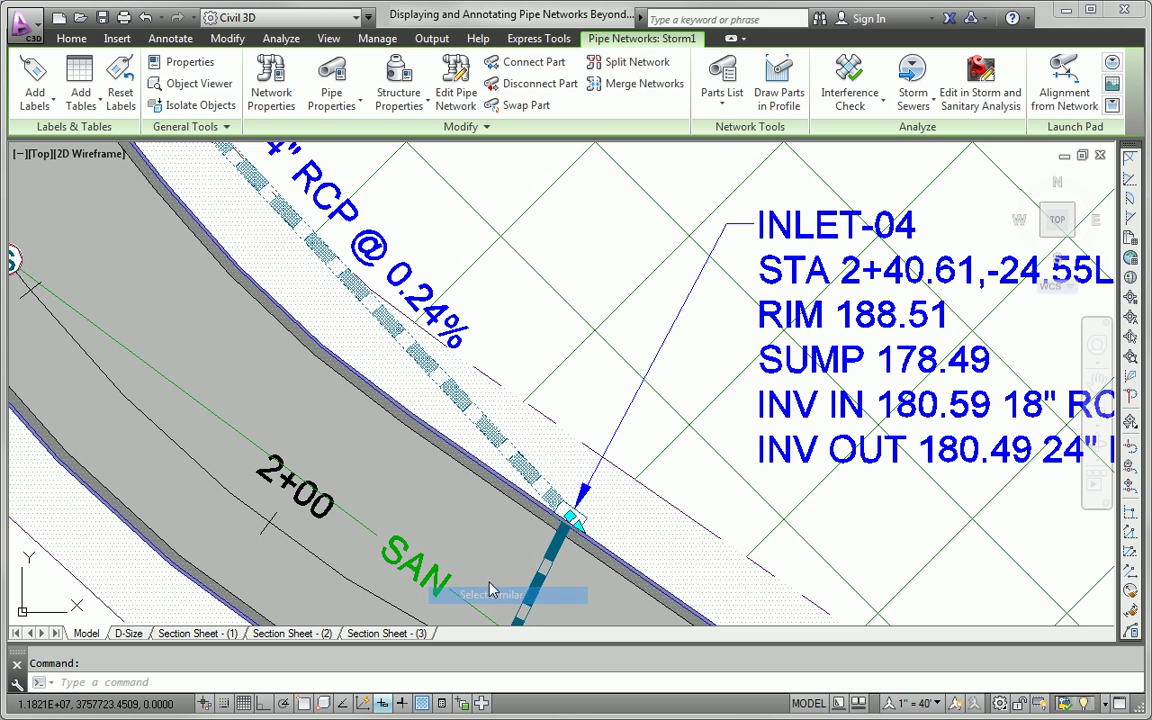
right_click(548, 319)
left_click(547, 331)
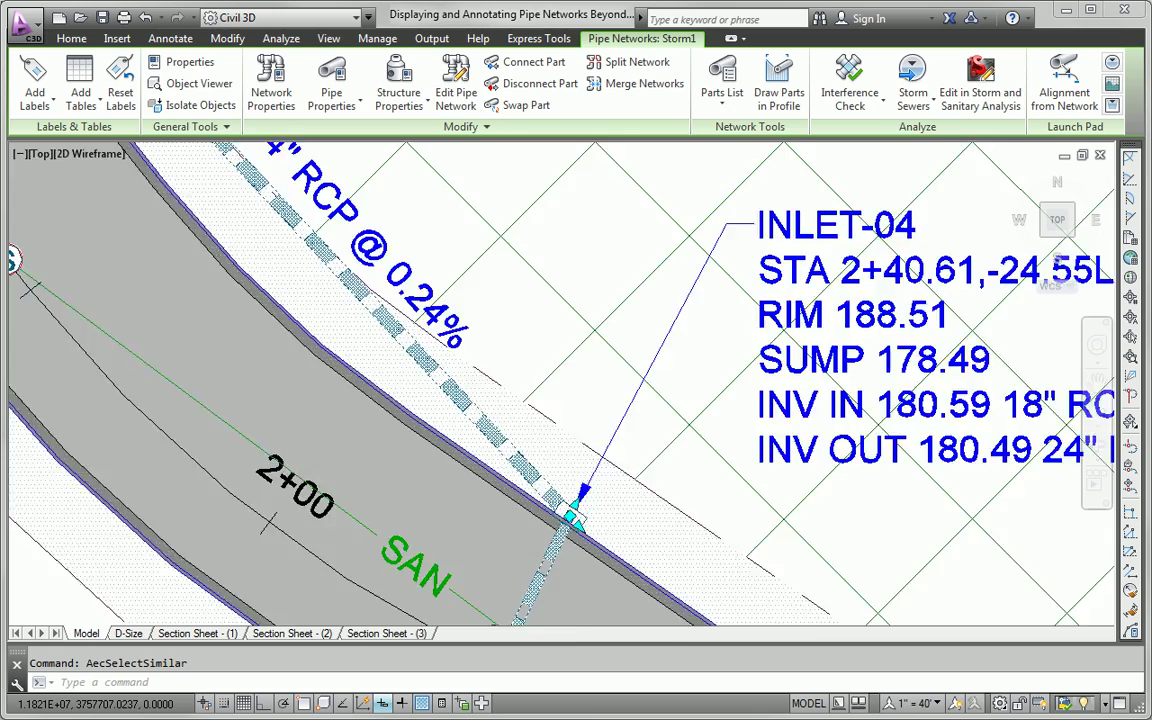
Review the style and other properties of the selected Jordan Court storm pipes
scroll(547, 326, "down", 8)
mouse_move(613, 438)
middle_mouse_down()
mouse_move(508, 215)
mouse_move(545, 384)
middle_mouse_up()
right_click(786, 334)
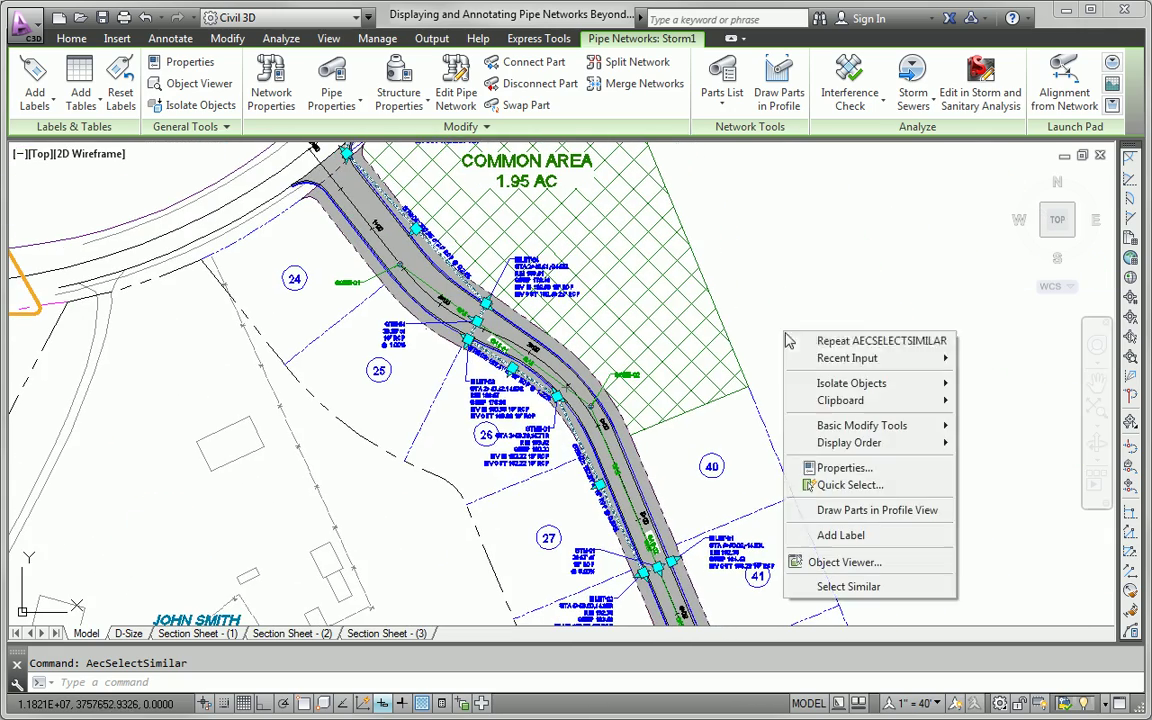
left_click(869, 468)
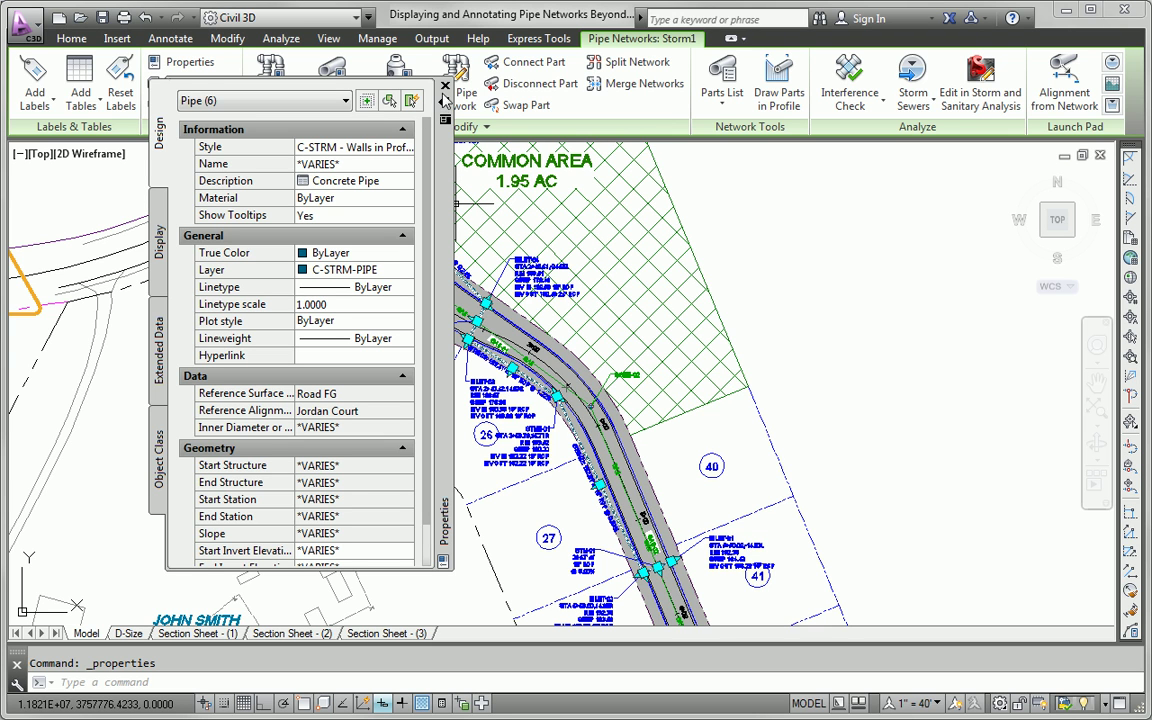
left_click(446, 86)
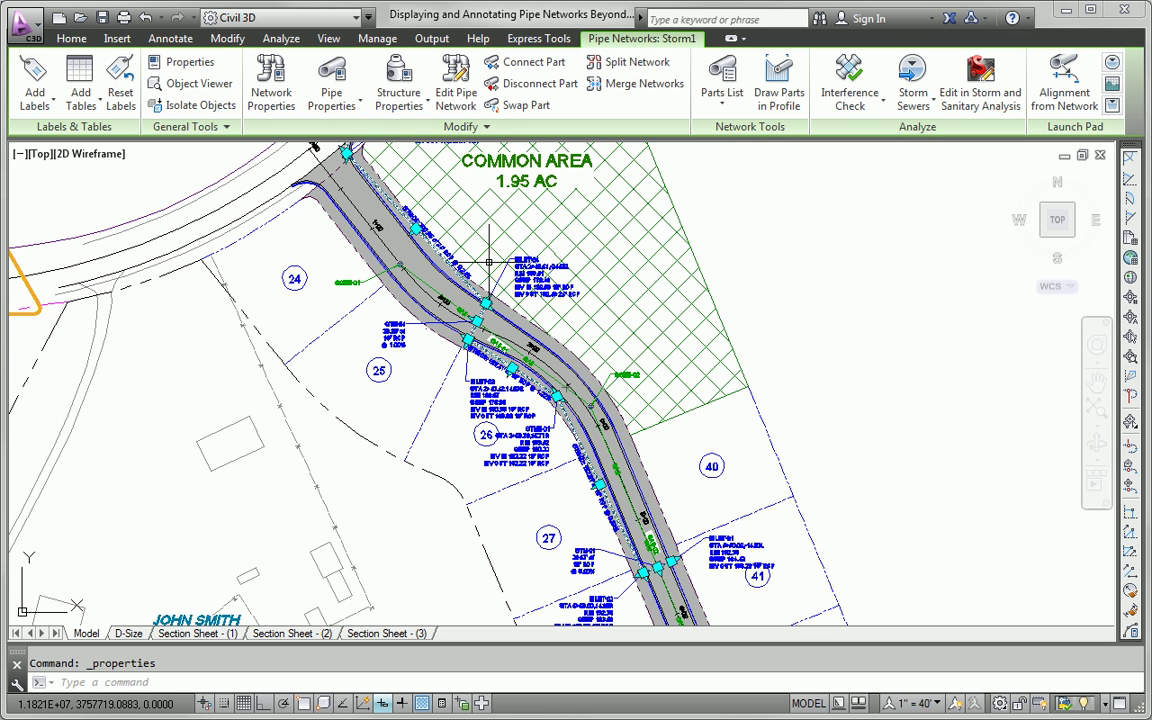
Check which storm pipes along the subdivision roads the selection covers, and clear the selection
middle_click_drag(478, 289, 473, 192)
scroll(652, 445, "down", 2)
middle_click_drag(698, 493, 704, 260)
middle_click_drag(708, 357, 719, 298)
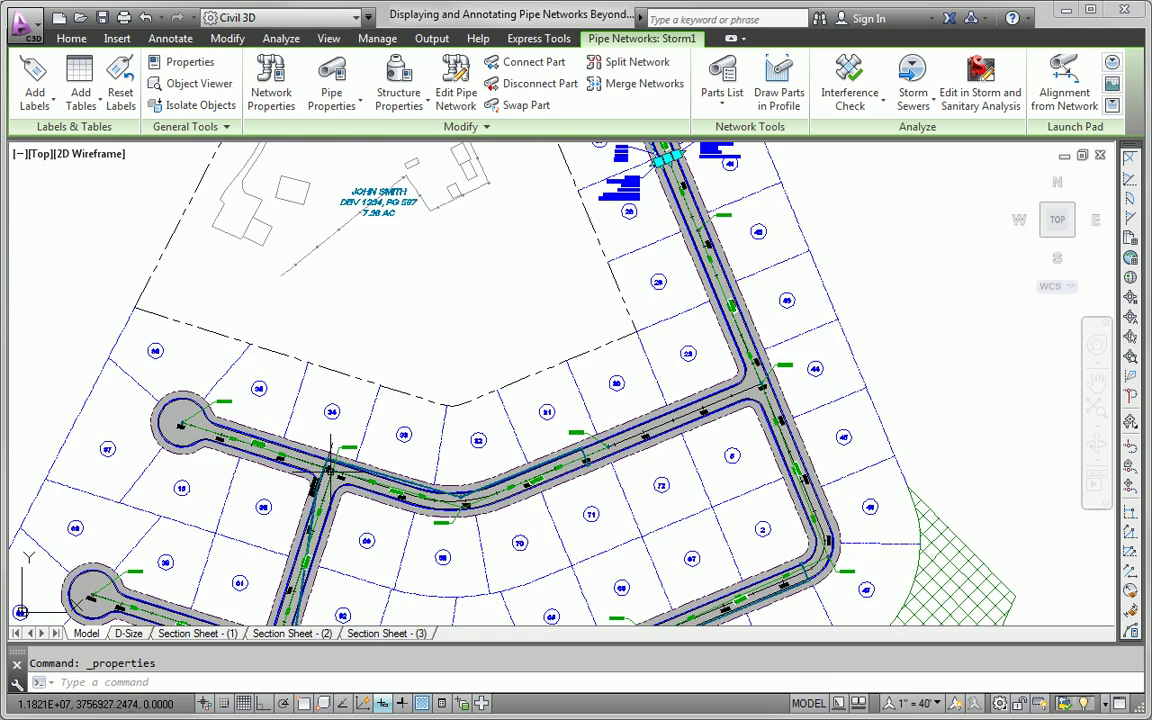
middle_click_drag(560, 244, 517, 471)
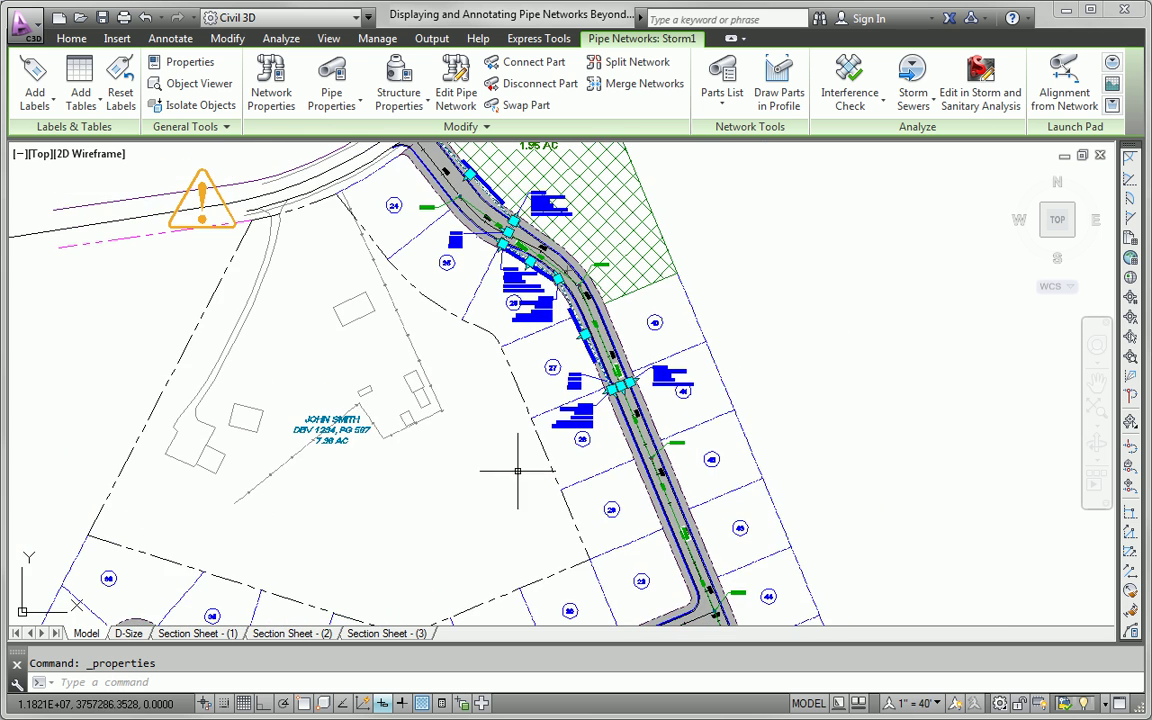
middle_click_drag(488, 301, 486, 392)
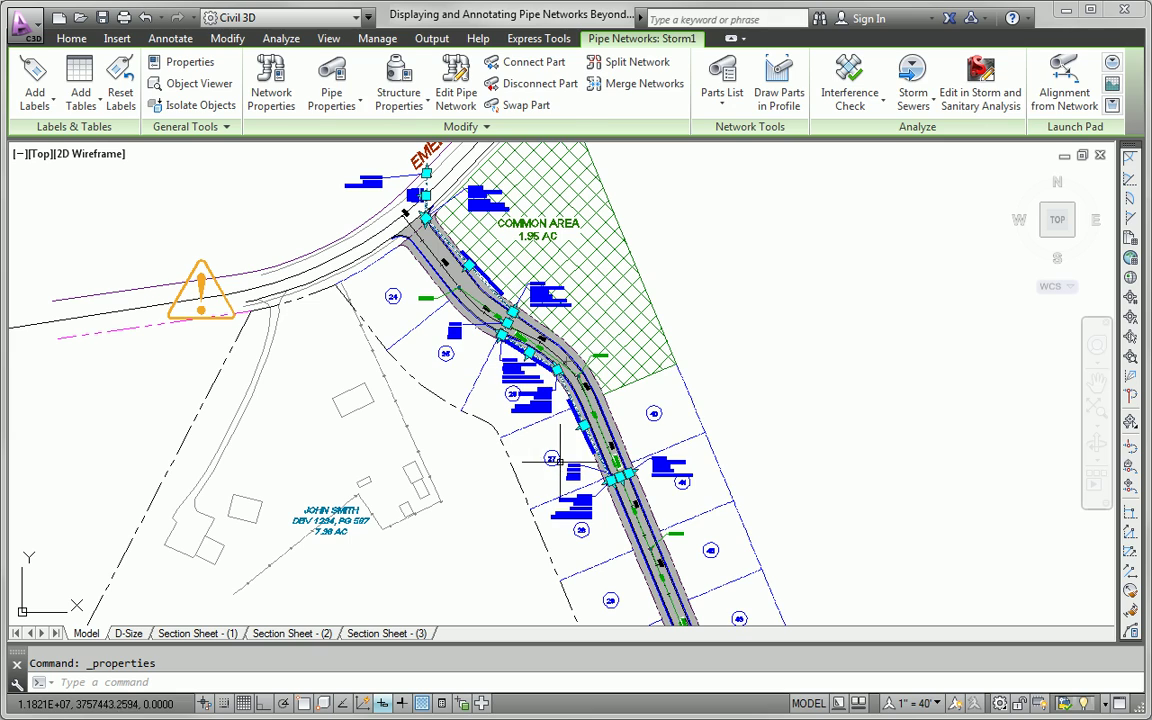
key("Escape")
Select the Madison Lane storm pipe near lot 32, together with all similar pipes in its network
middle_click_drag(538, 520, 611, 138)
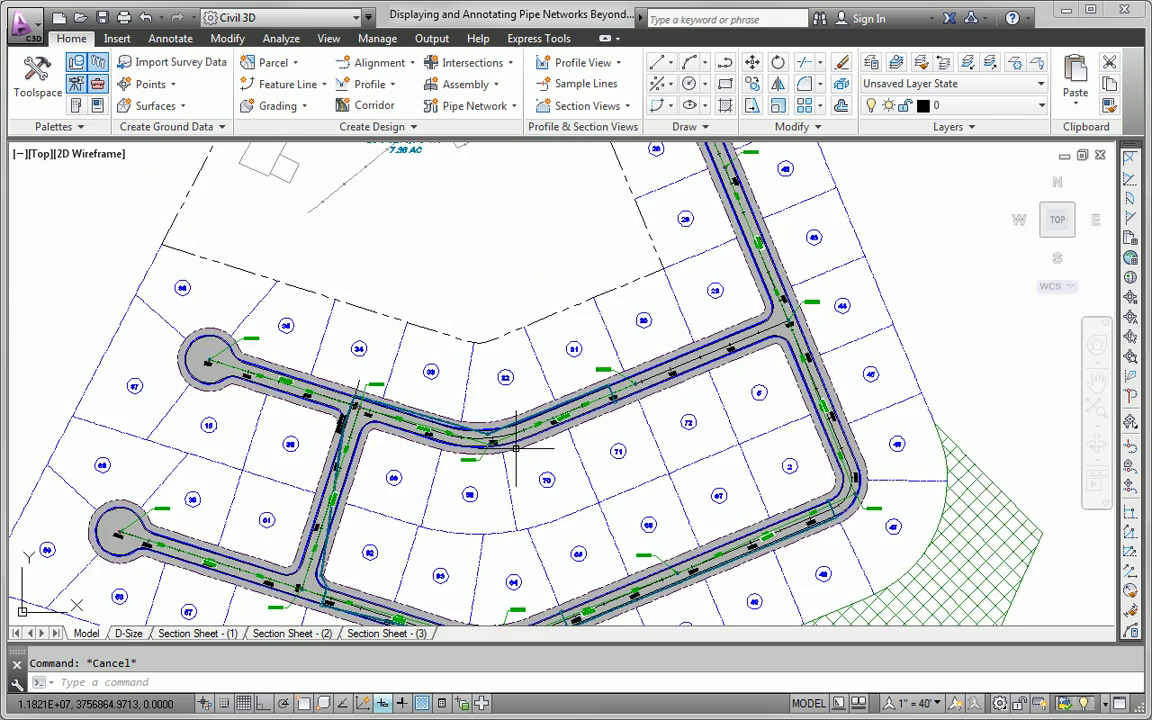
scroll(515, 447, "up", 4)
scroll(440, 420, "up", 2)
left_click(421, 408)
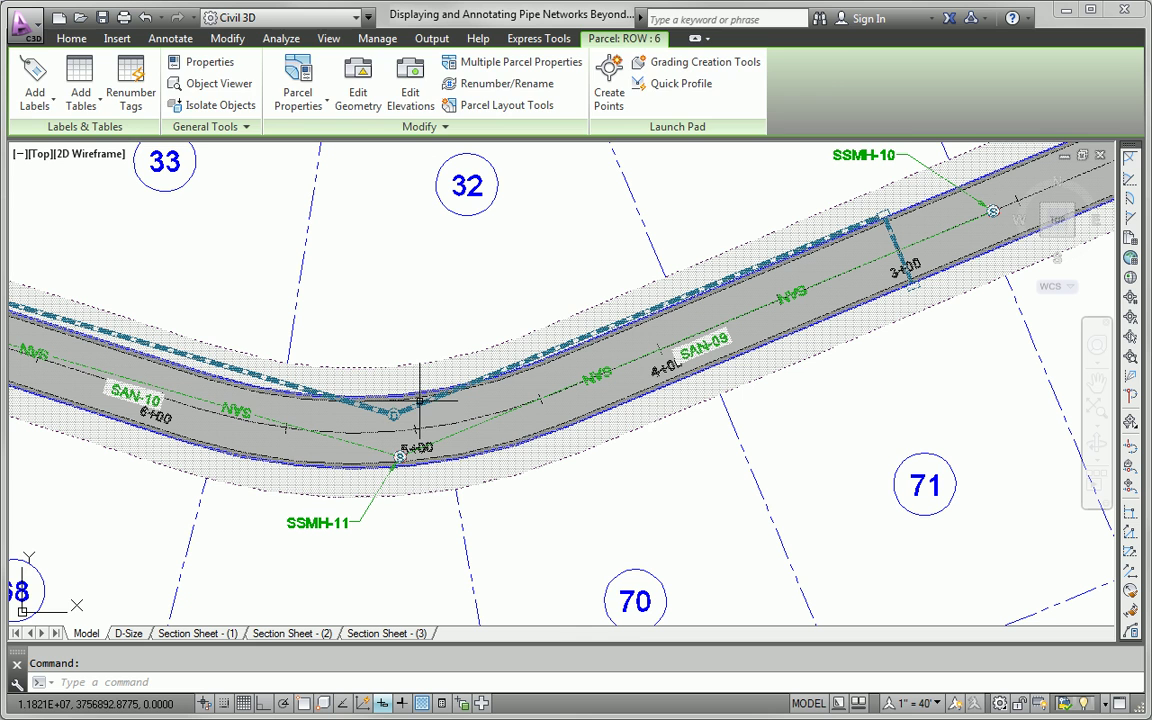
key("Escape")
left_click(421, 406)
left_click(419, 401)
right_click(394, 292)
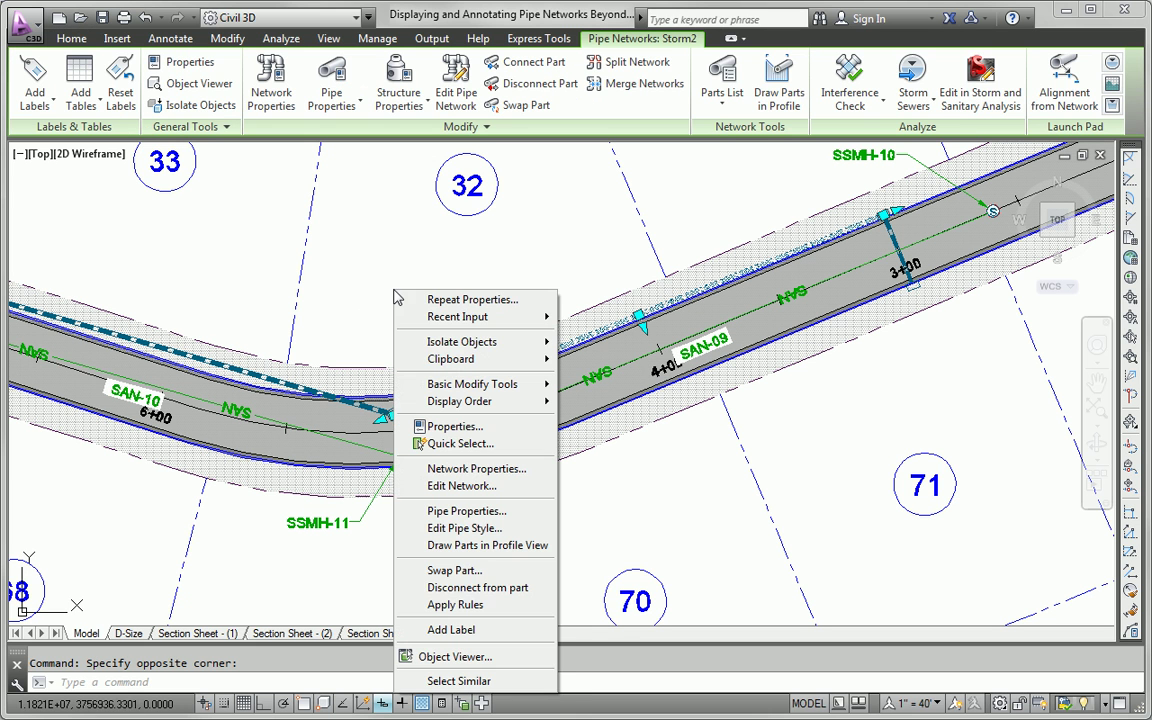
left_click(476, 680)
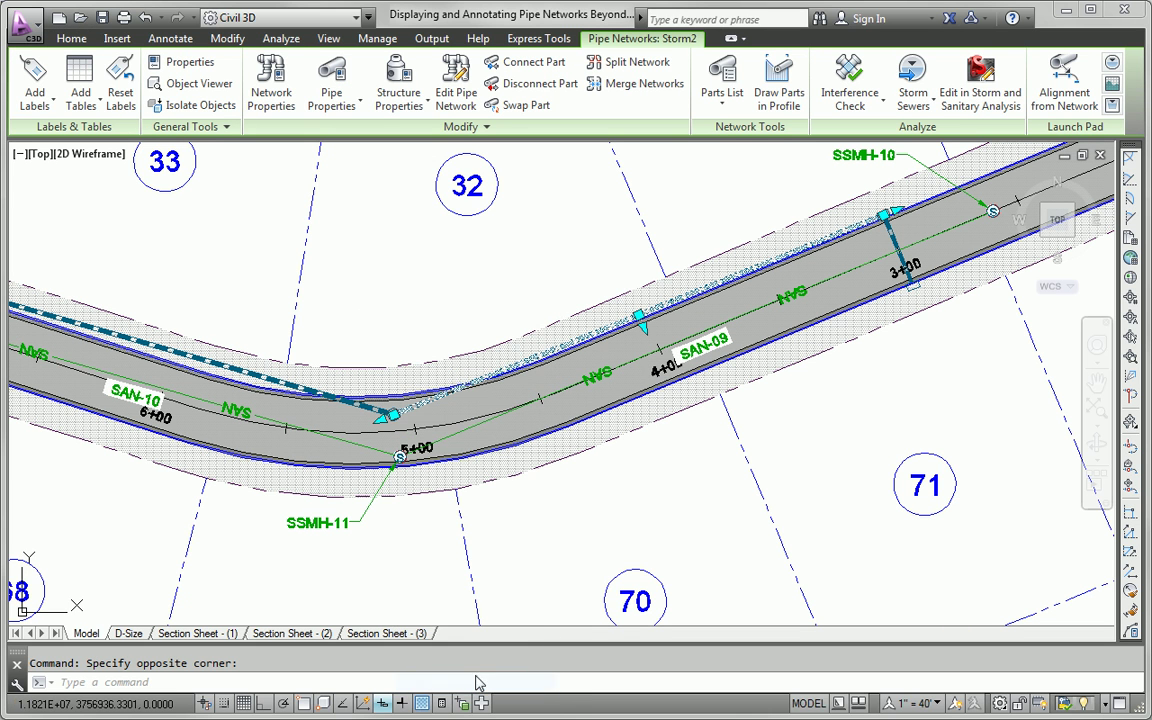
Set the style of the selected Madison Lane storm pipes to C-STRM - Walls in Profile and clear the selection
right_click(411, 321)
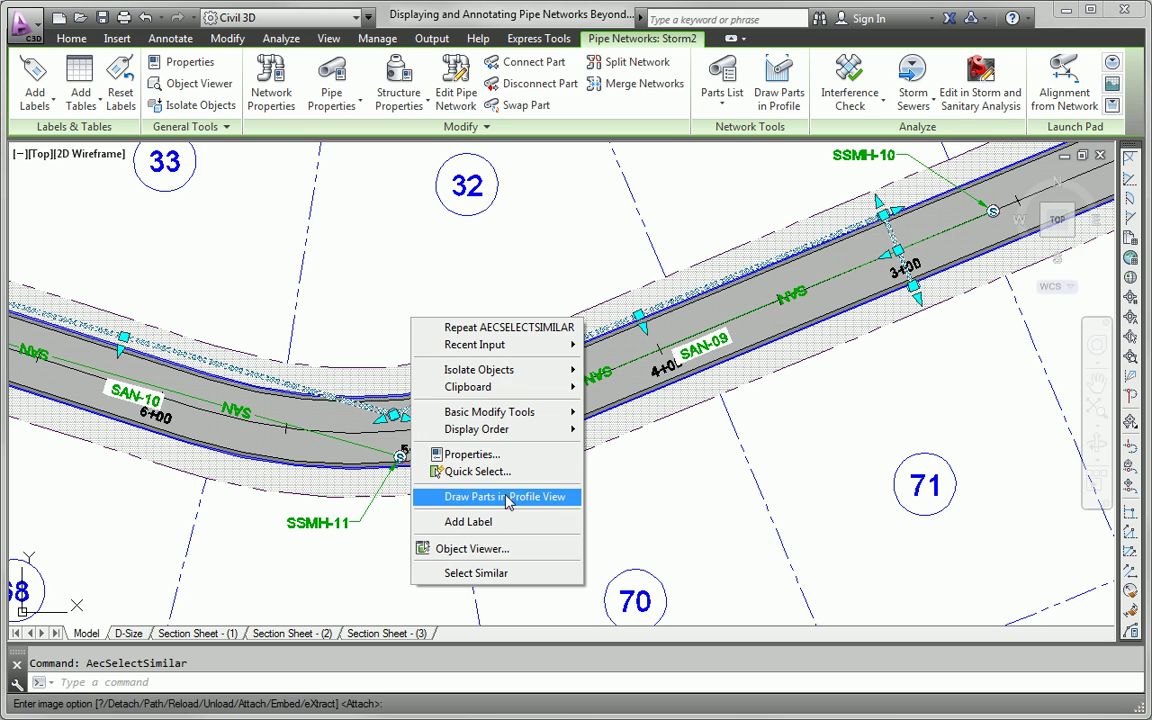
left_click(505, 454)
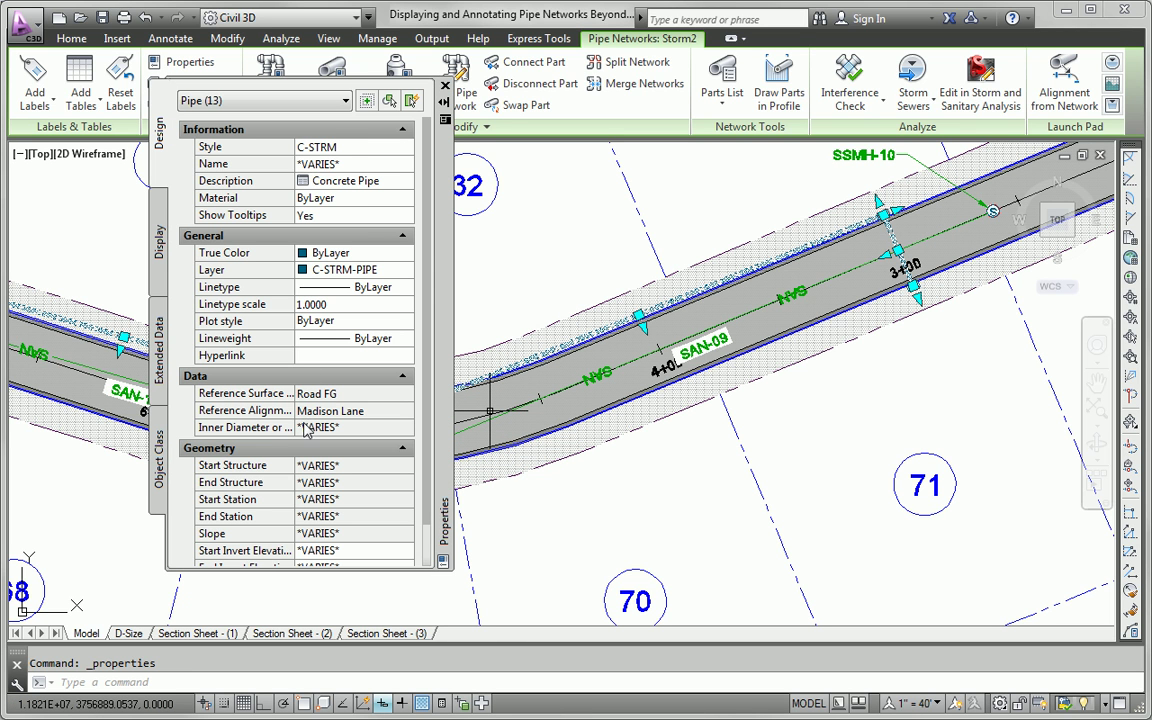
left_click(322, 148)
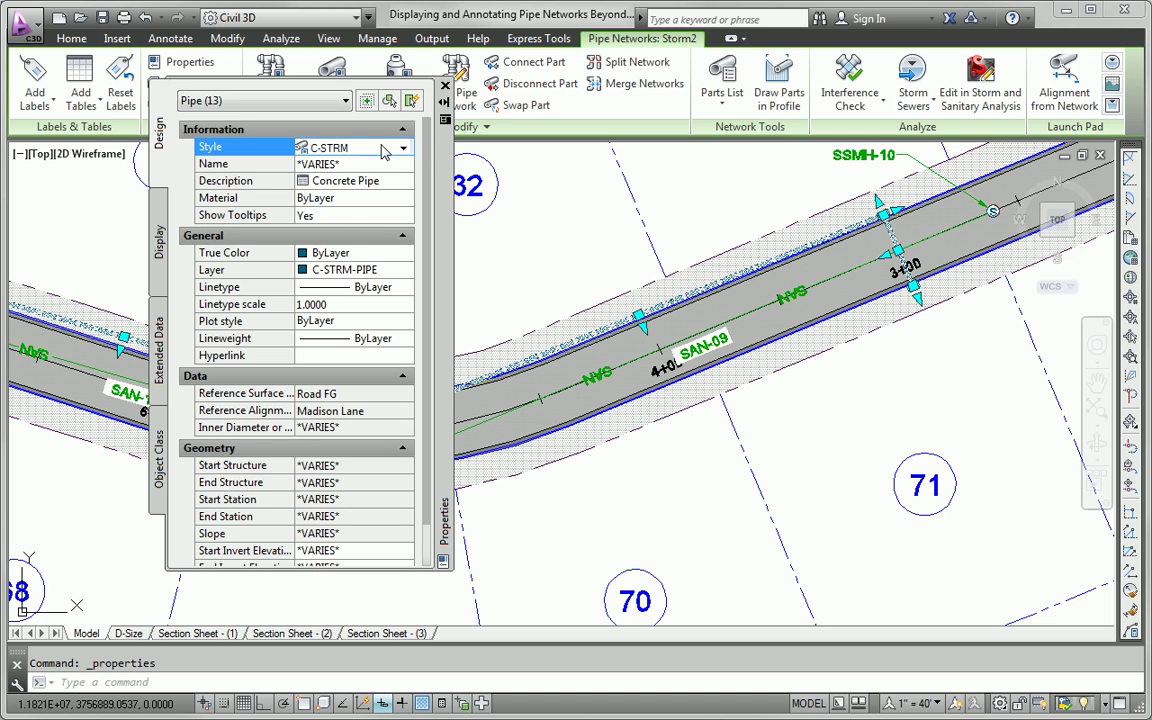
left_click(405, 150)
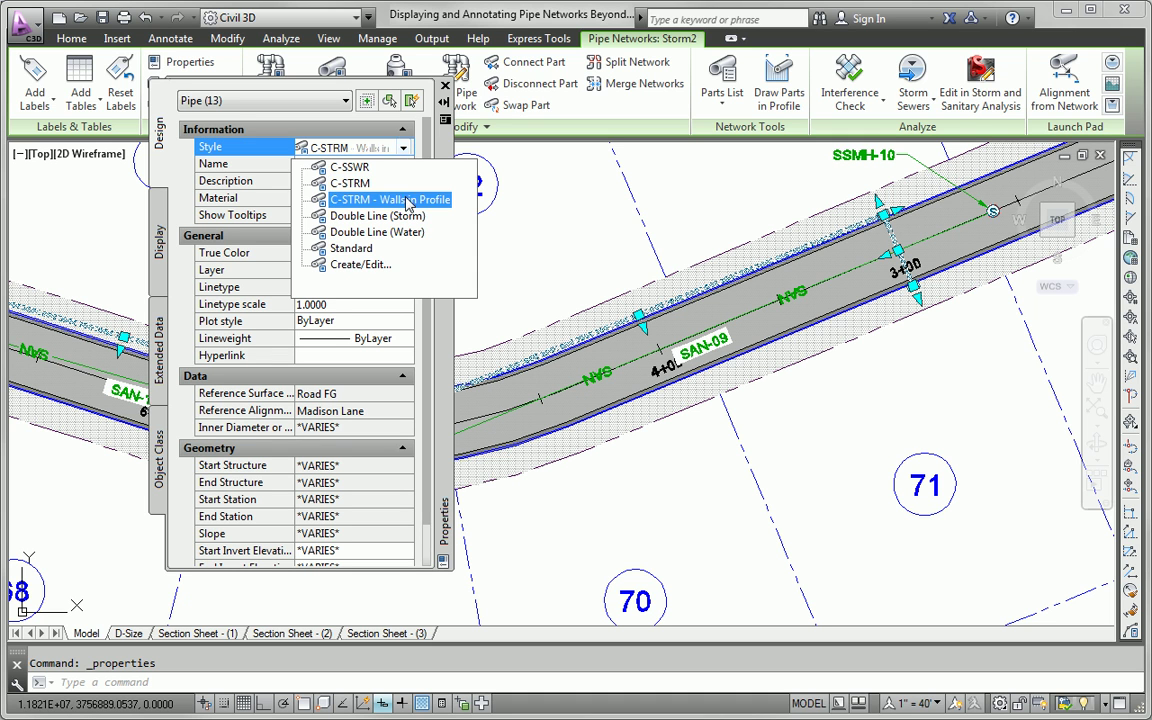
left_click(403, 203)
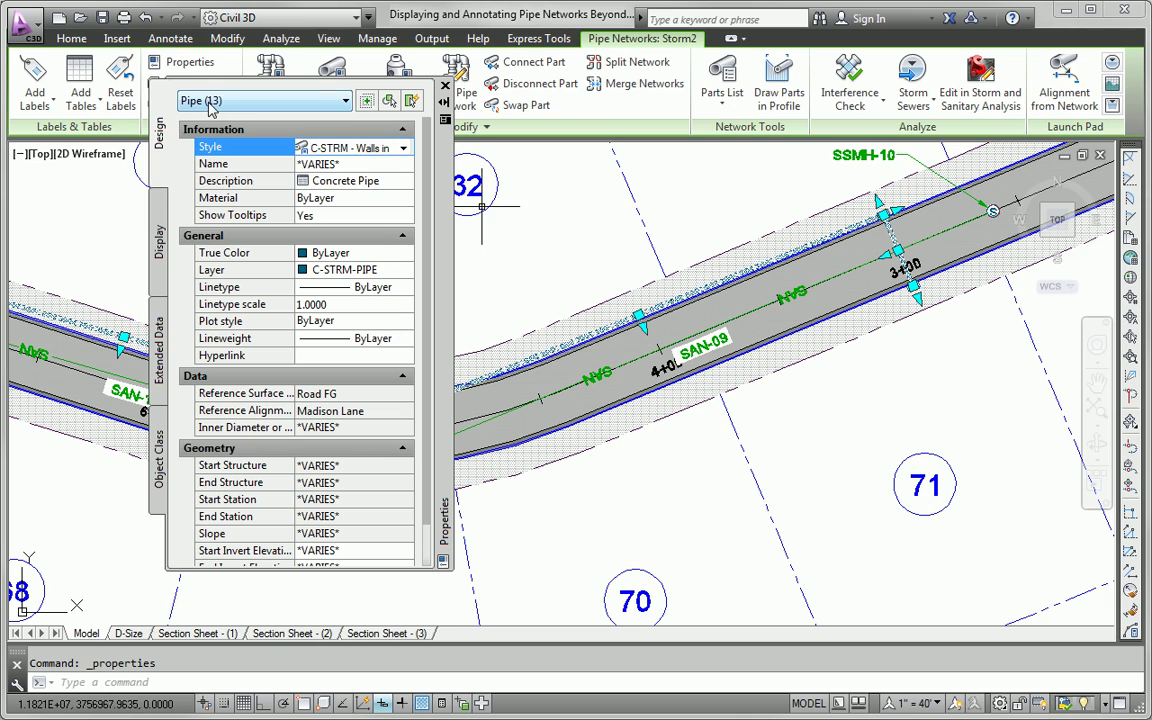
key("Escape")
Examine how the storm pipes are drawn in the Madison Lane profile view
scroll(821, 392, "down", 6)
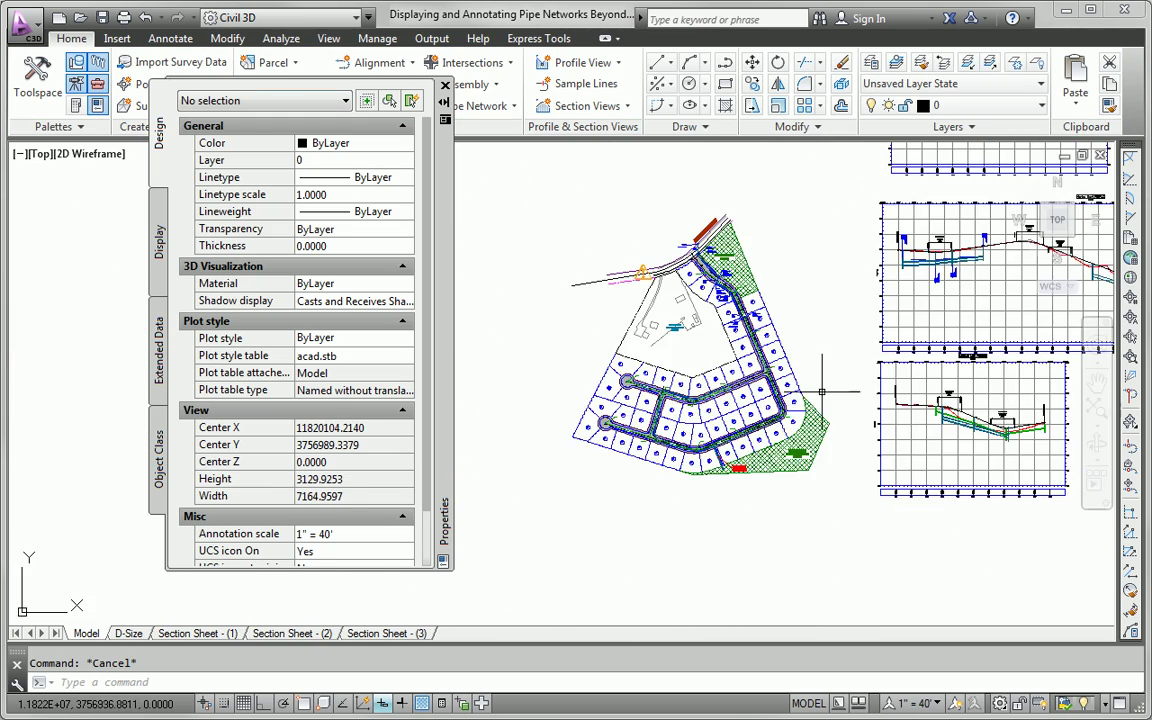
middle_click_drag(974, 407, 719, 437)
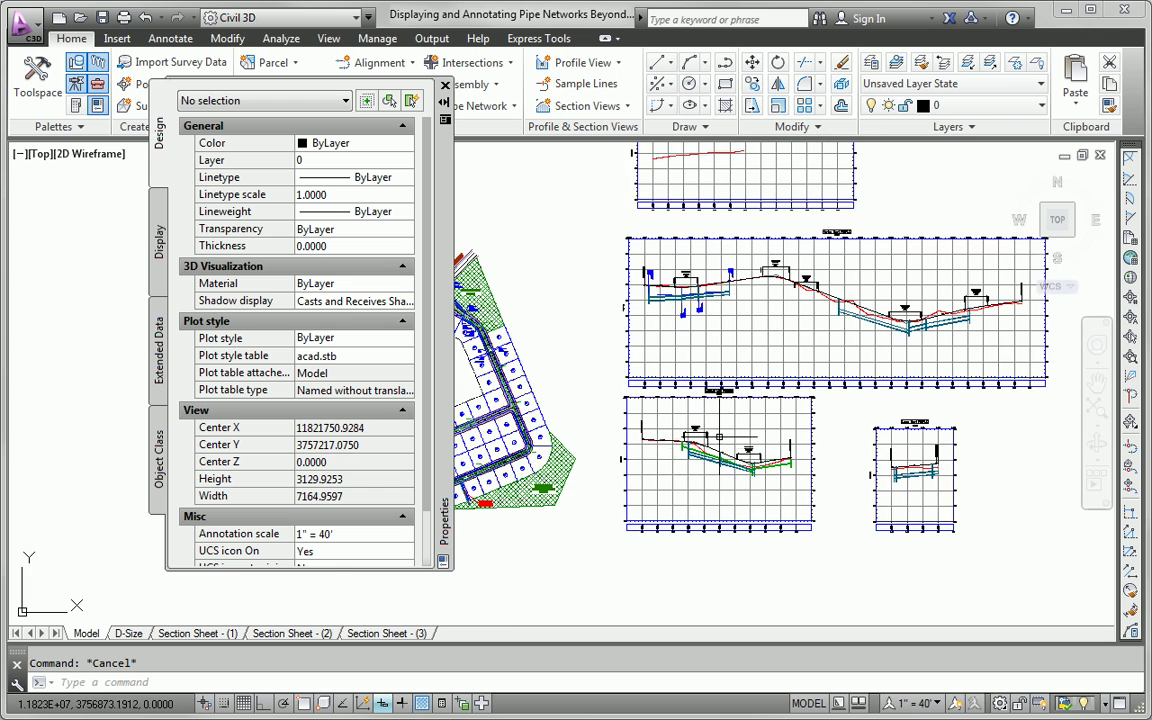
scroll(719, 437, "up", 12)
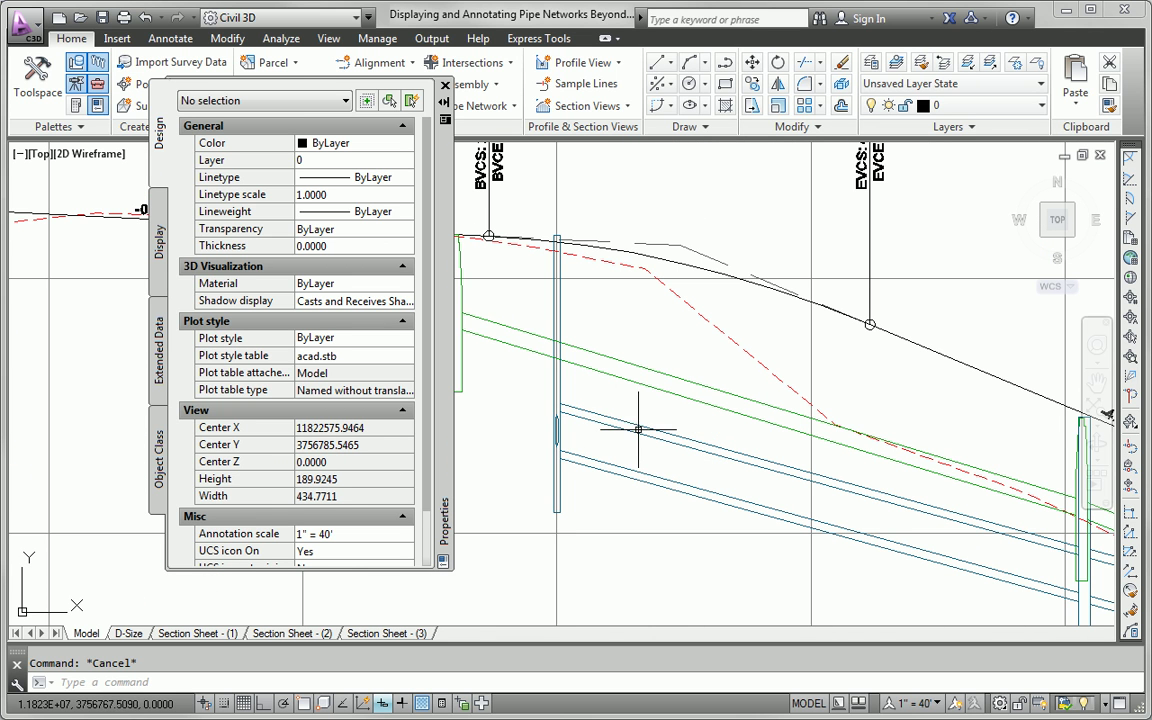
scroll(701, 469, "down", 4)
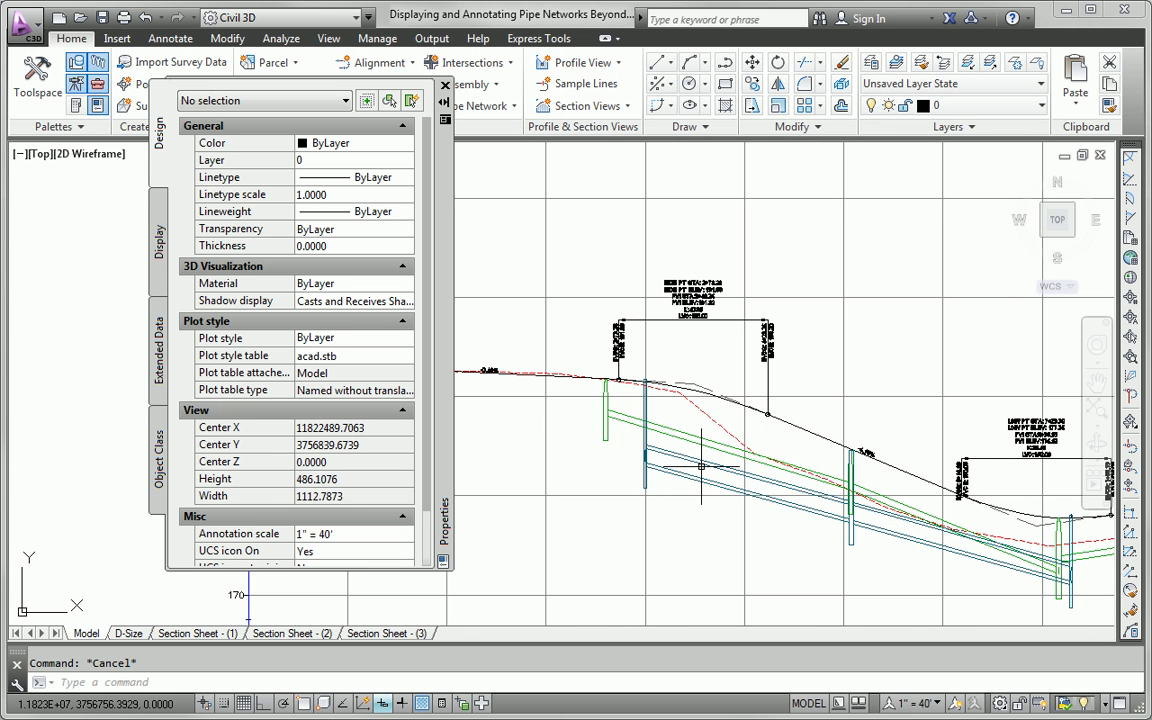
scroll(706, 432, "down", 8)
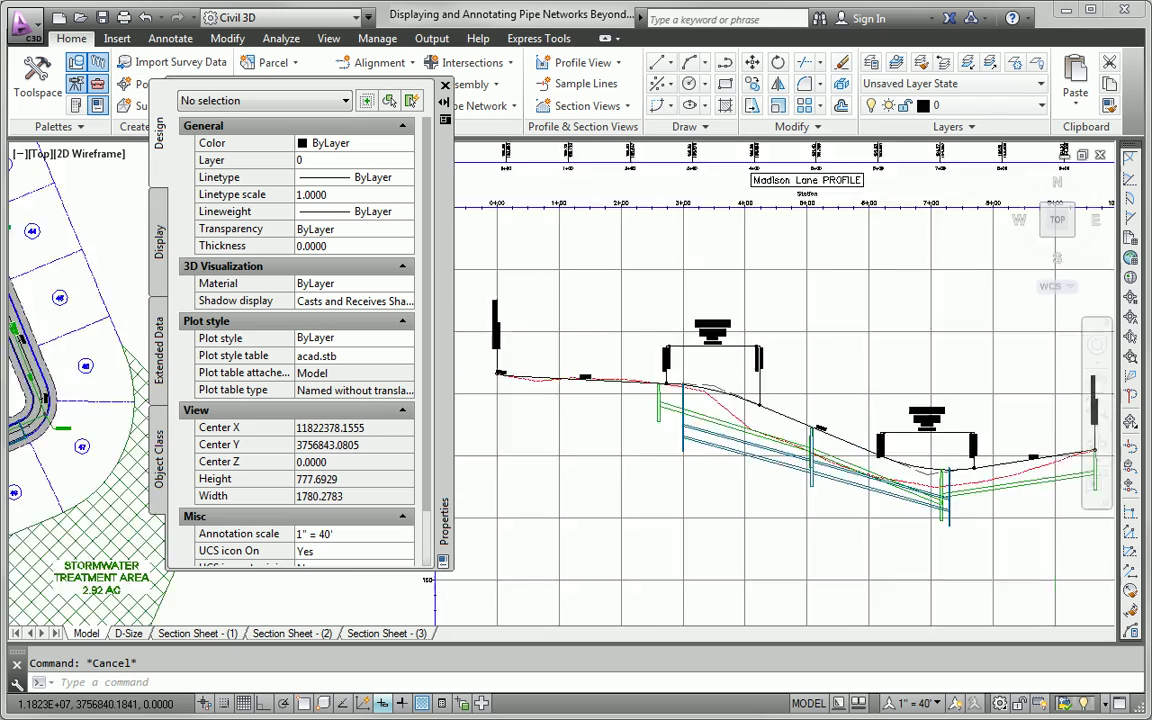
Select the STM-04 pipe label with all similar labels, check which pipe labels are included, and clear the selection
scroll(610, 452, "up", 12)
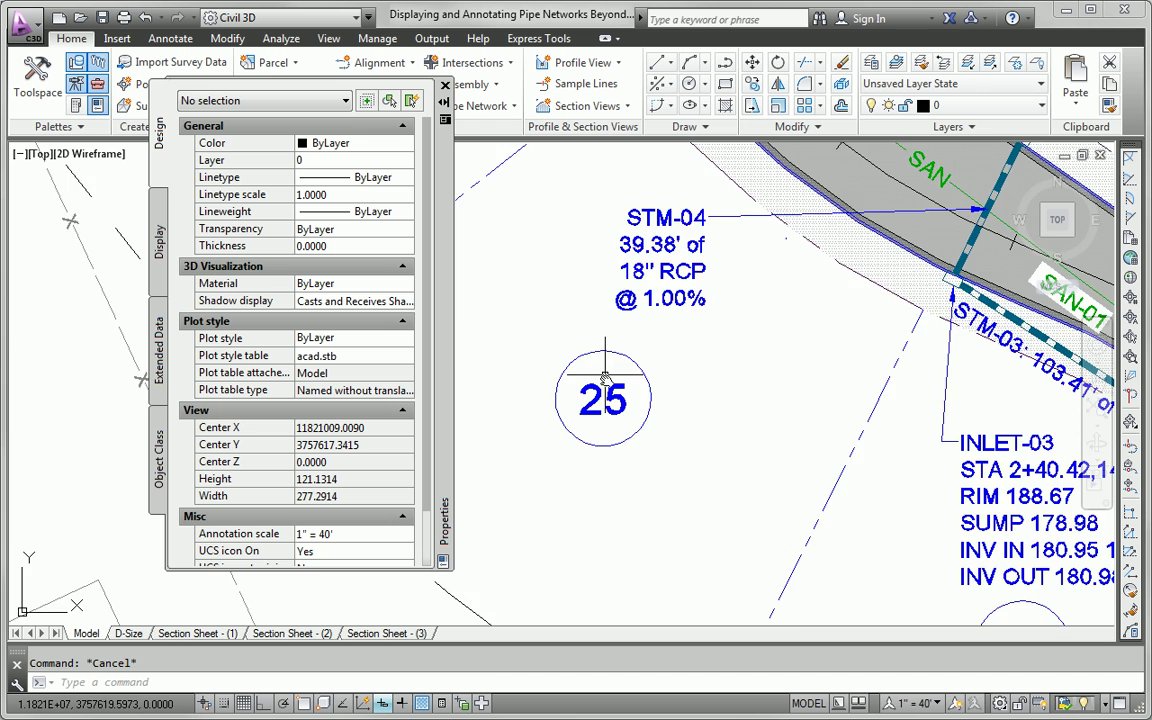
scroll(590, 245, "up", 2)
left_click(684, 363)
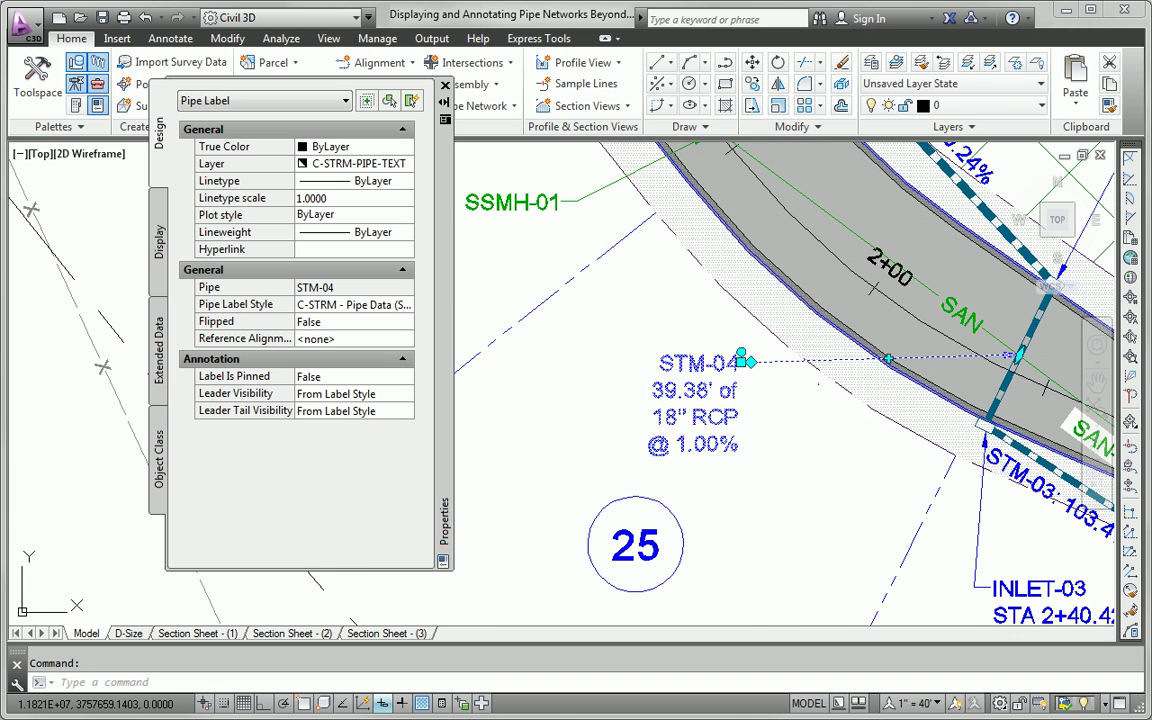
scroll(668, 400, "down", 2)
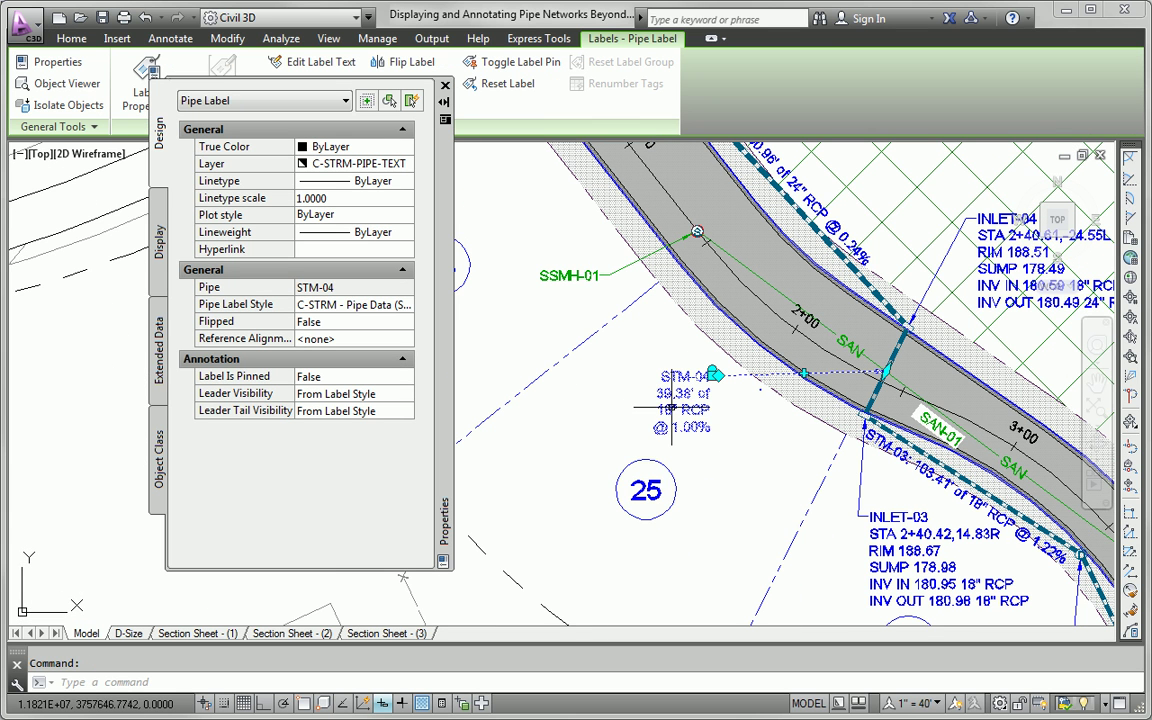
right_click(760, 405)
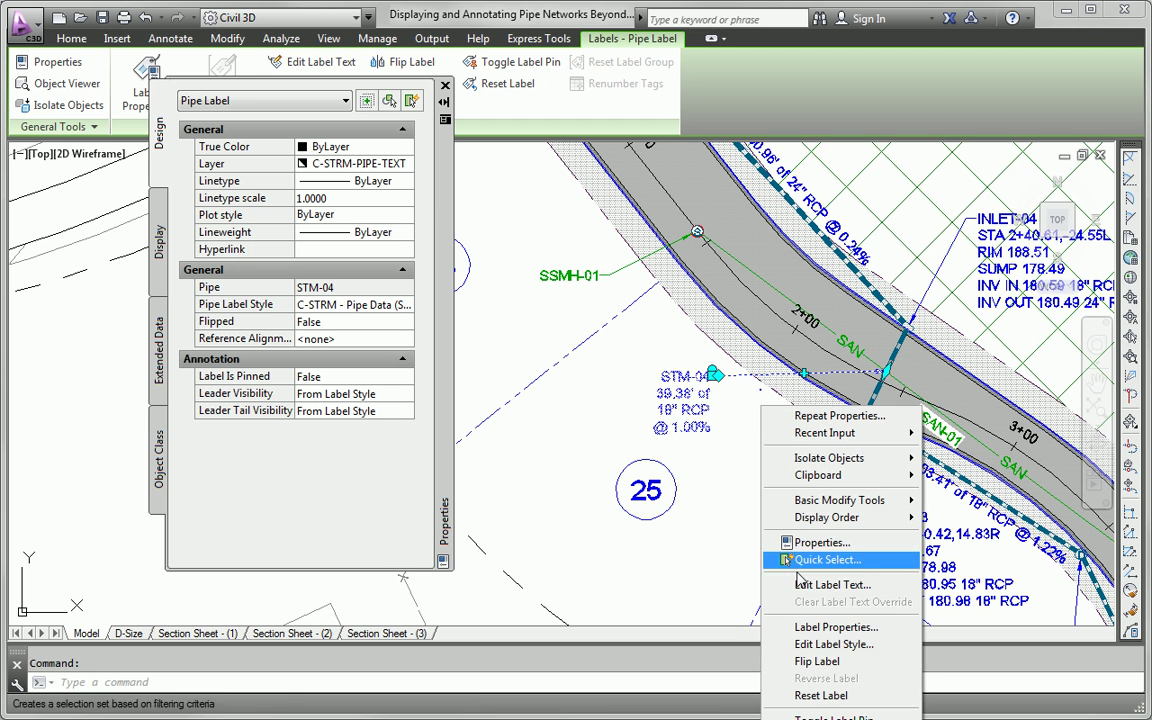
left_click(770, 562)
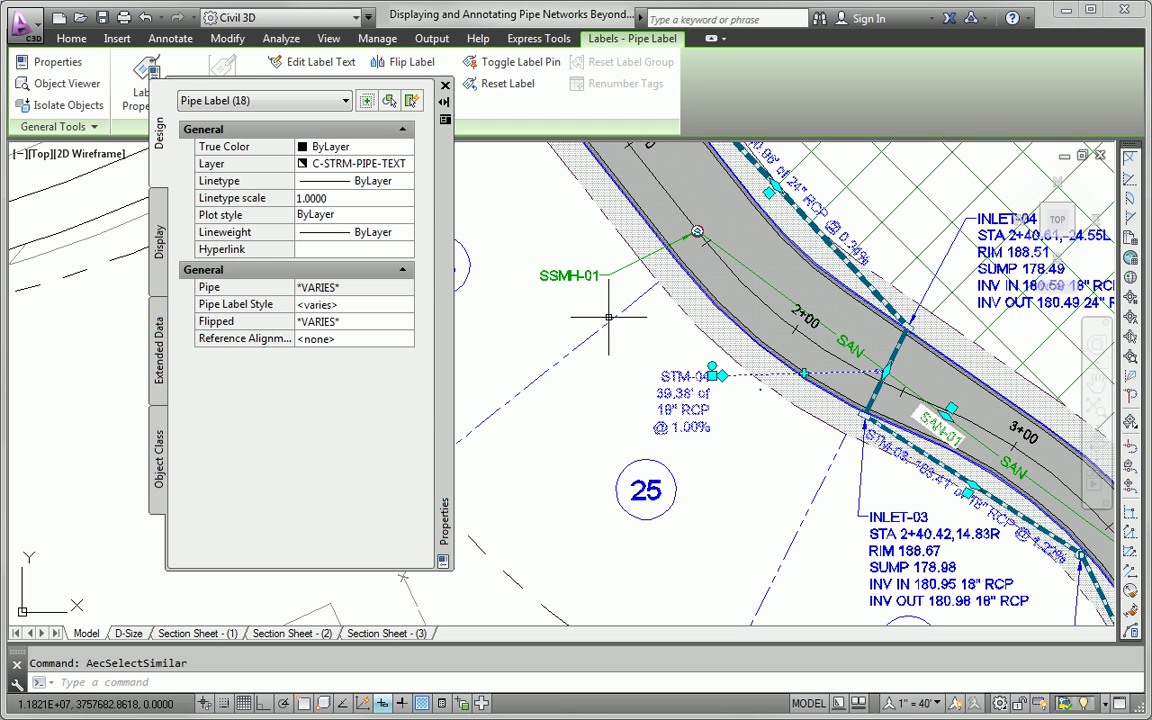
scroll(612, 313, "down", 5)
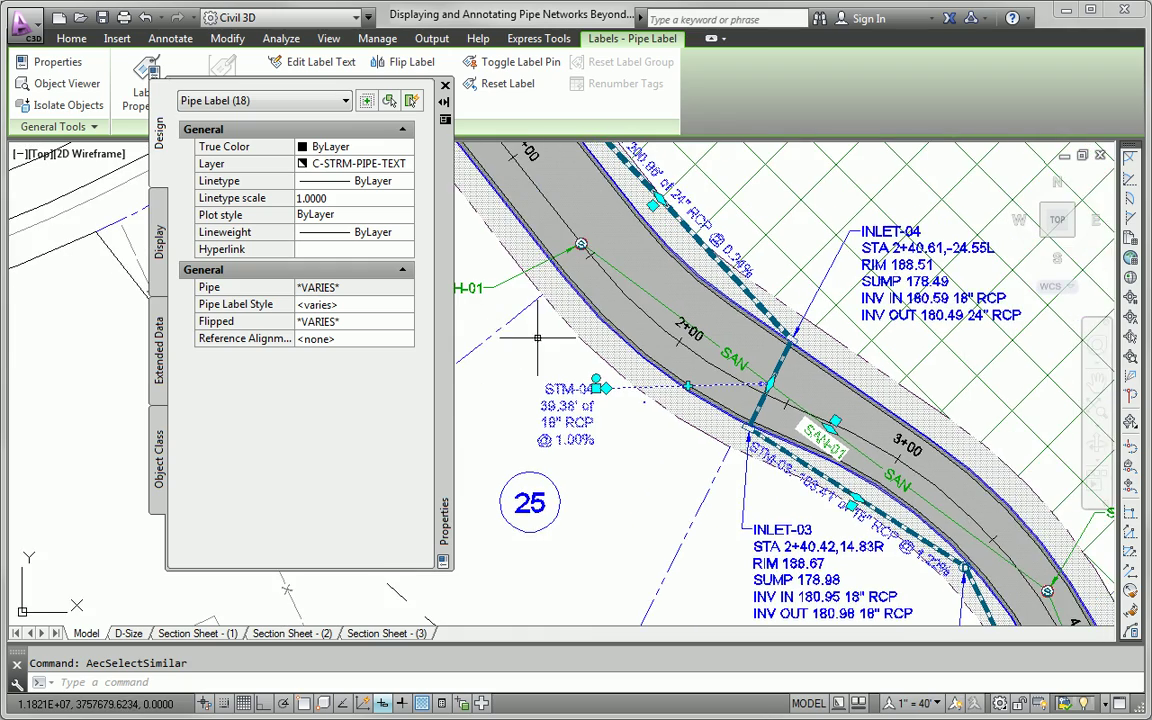
mouse_move(623, 376)
middle_mouse_down()
mouse_move(774, 451)
mouse_move(757, 395)
middle_mouse_up()
key("Escape")
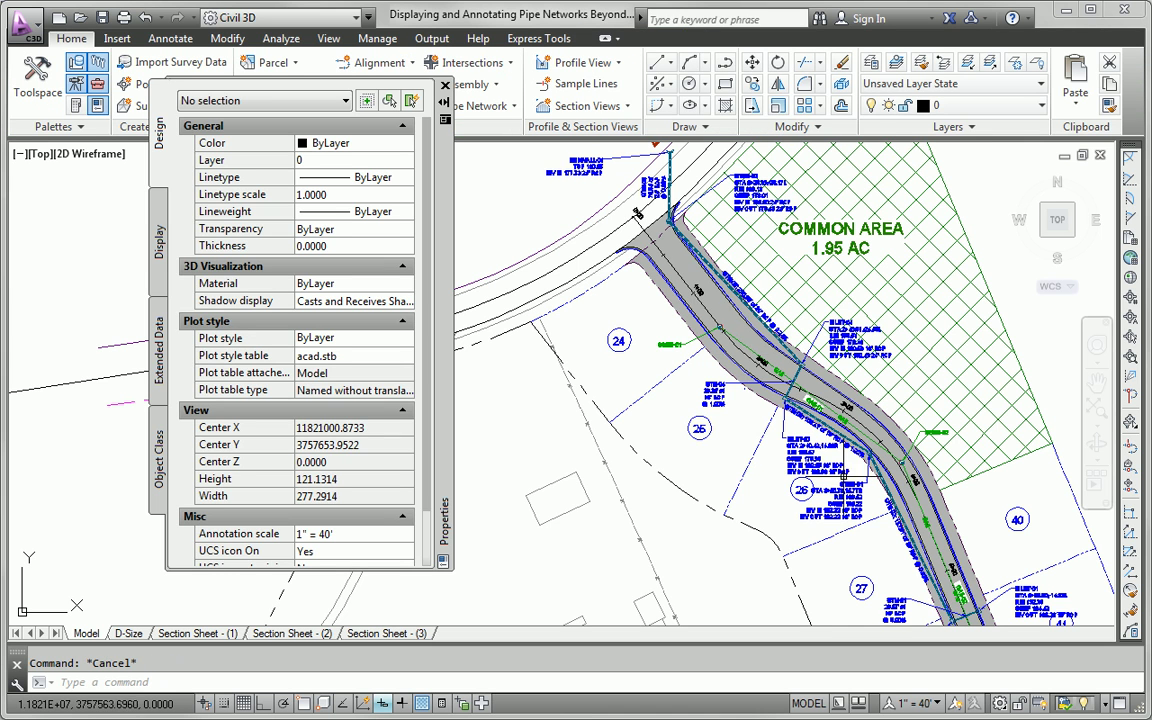
Select the STMH-01 structure label with all similar labels, check which networks' labels are included, and clear the selection
left_click(759, 436)
right_click(753, 500)
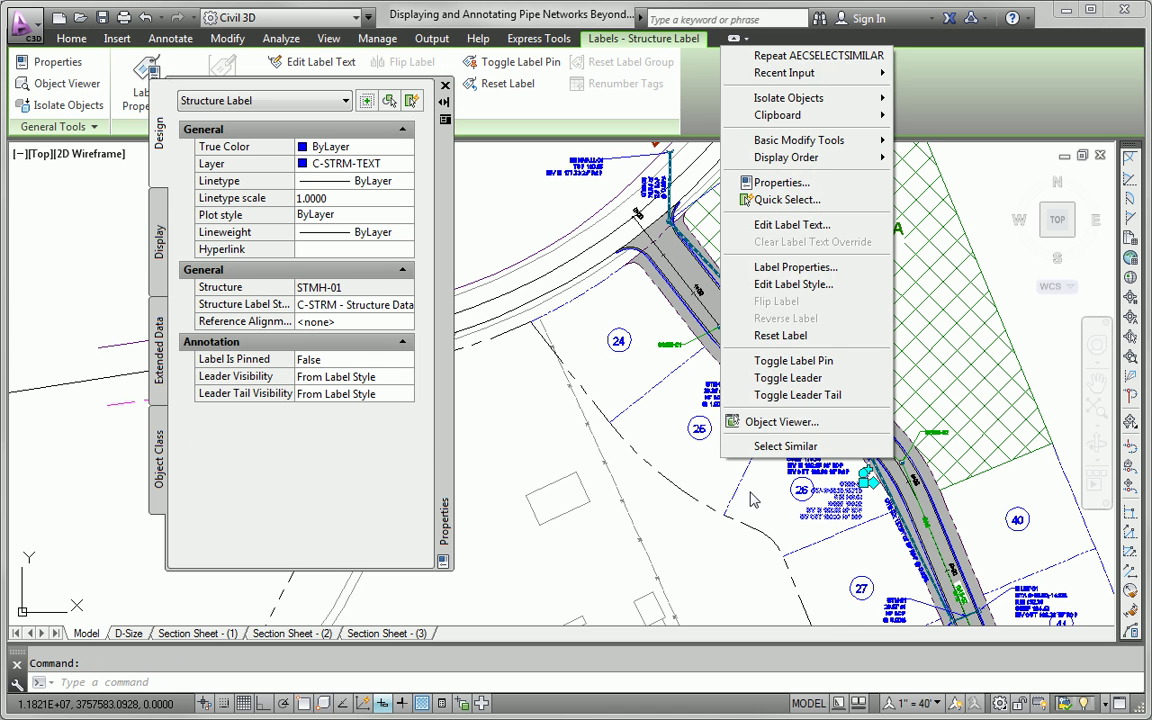
left_click(785, 446)
scroll(667, 349, "up", 5)
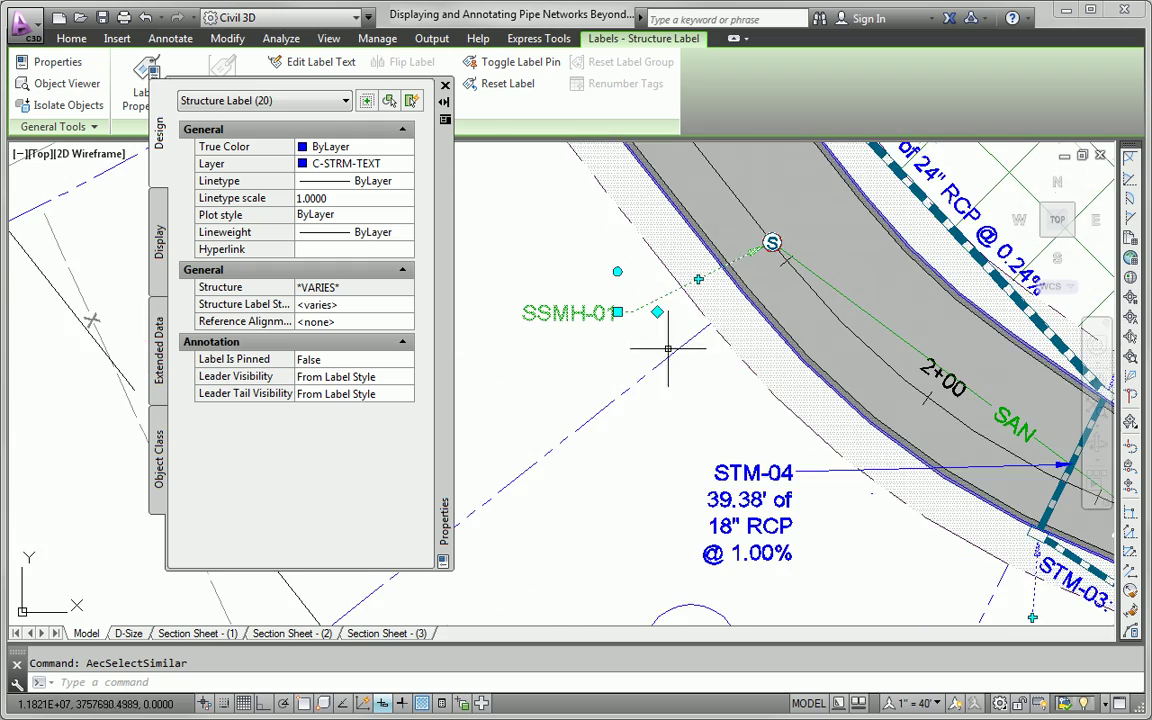
scroll(855, 468, "down", 5)
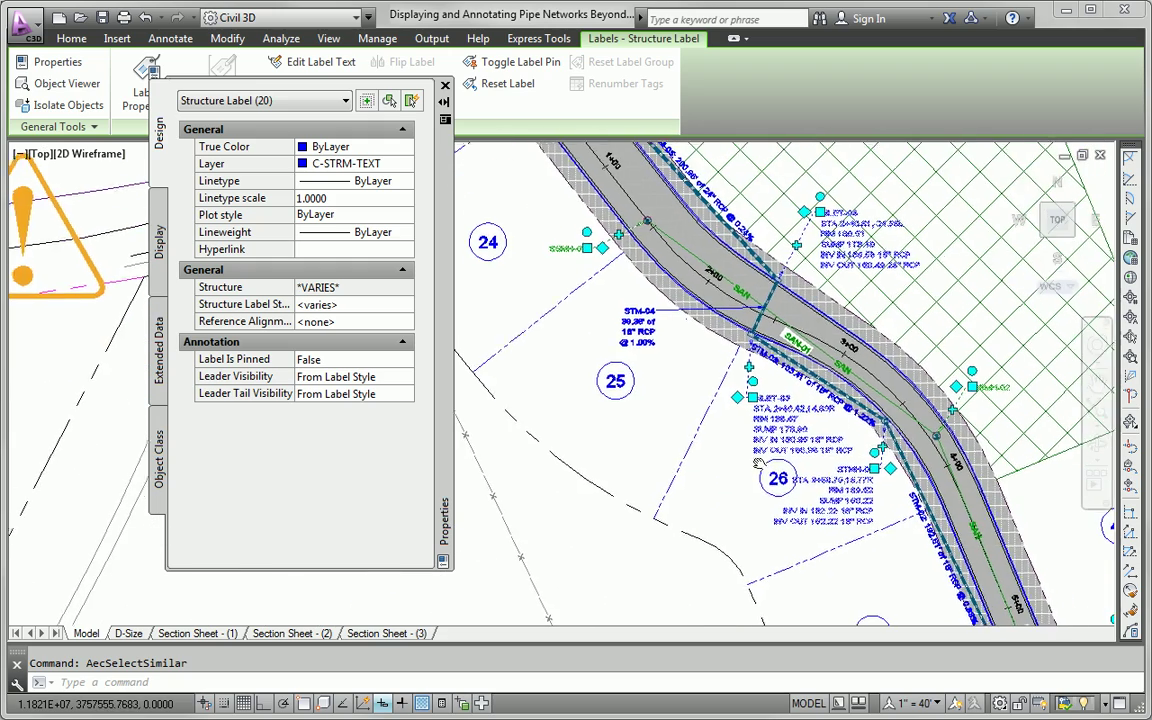
key("Escape")
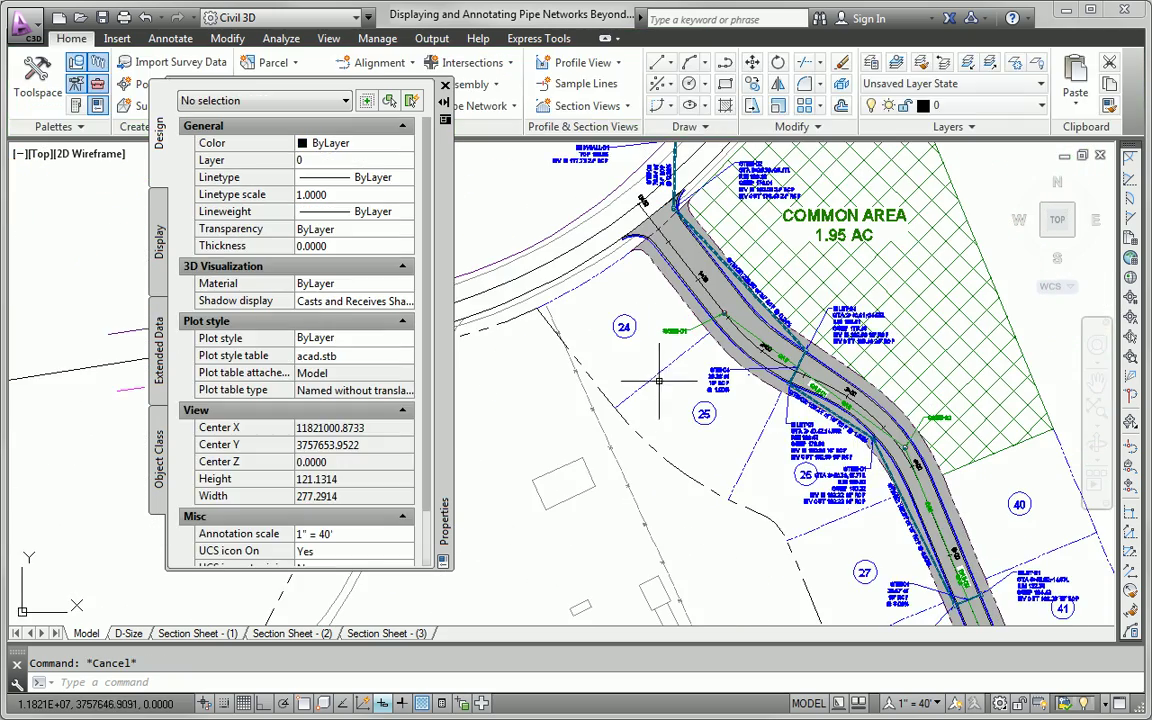
Select only the storm structure labels along the road: ENDWALL-01, STMH-02, INLET-04, INLET-03, STMH-01, INLET-01 and INLET-02
middle_click_drag(594, 190, 537, 295)
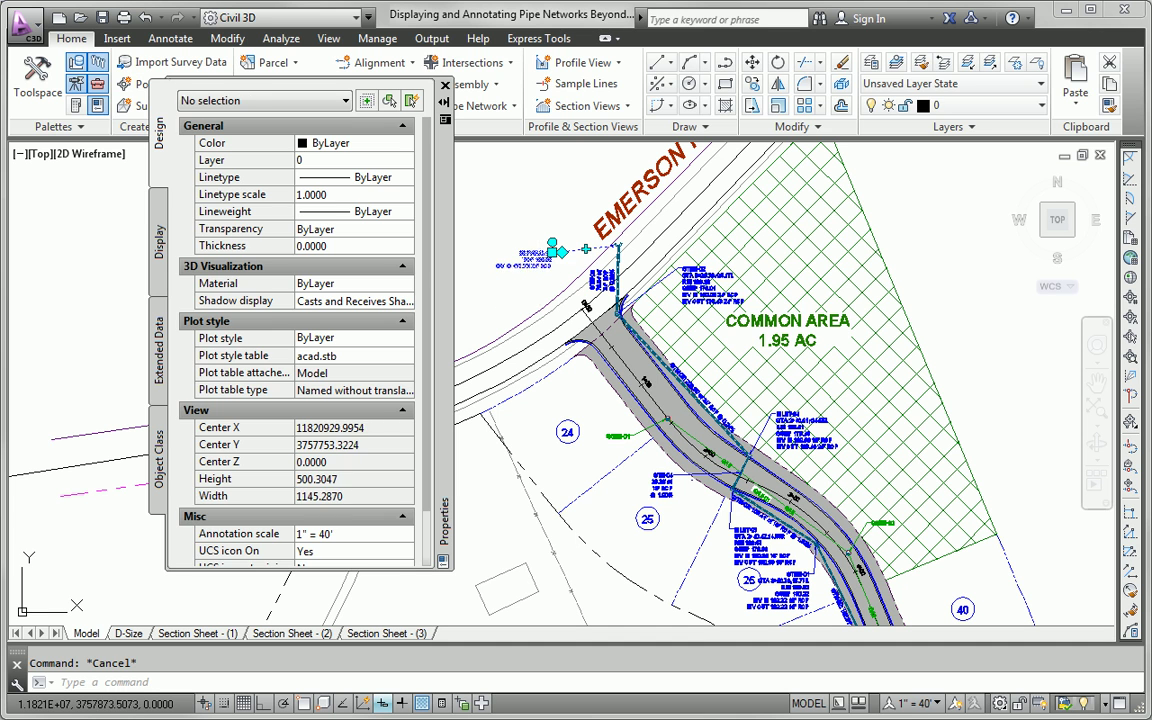
left_click(535, 266)
left_click(703, 298)
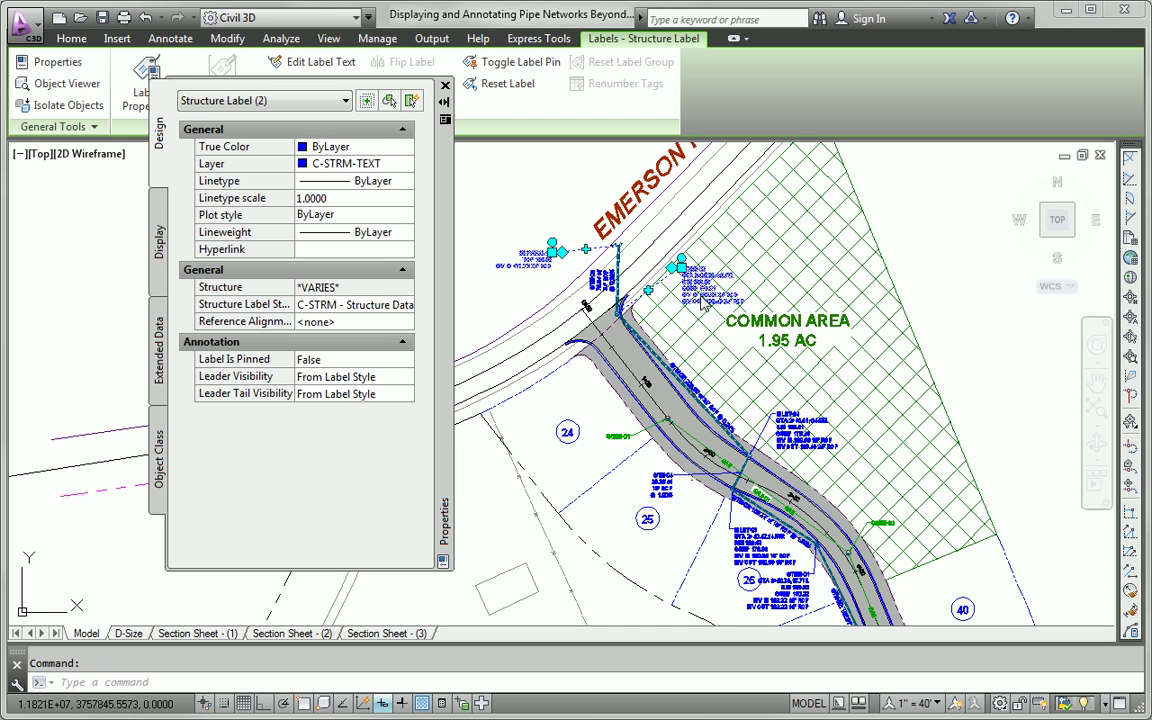
left_click(797, 405)
scroll(790, 405, "up", 5)
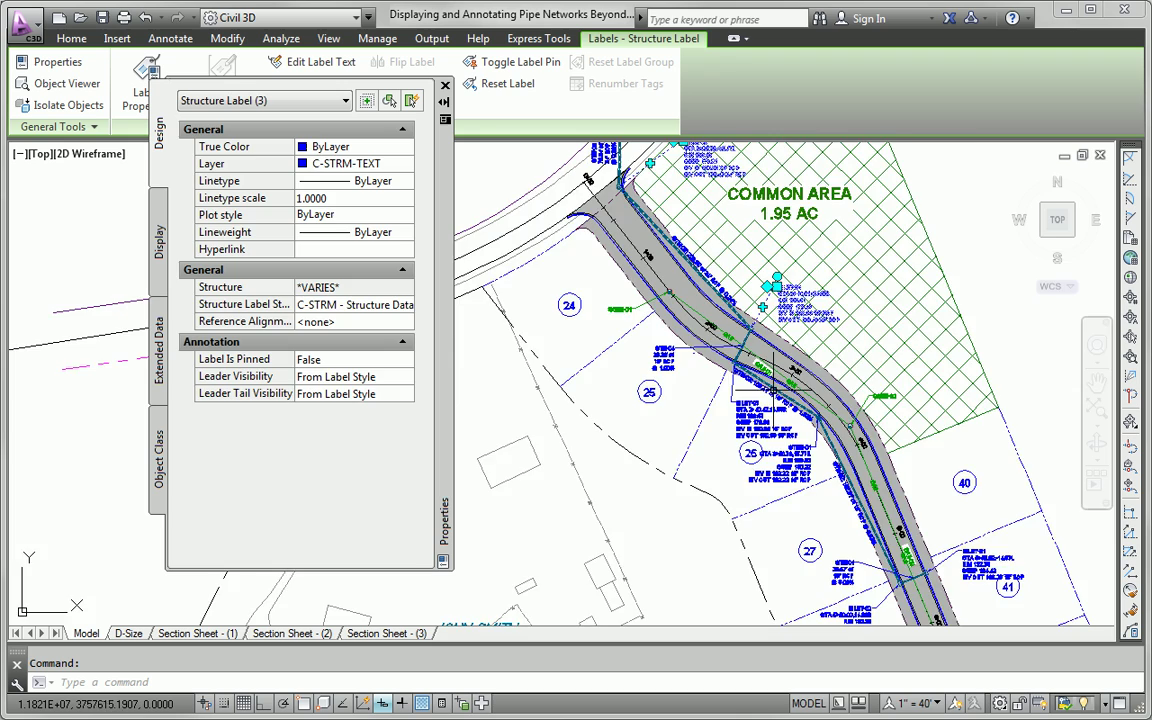
left_click(740, 400)
scroll(736, 400, "down", 4)
middle_click_drag(700, 391, 588, 282)
left_click(686, 328)
left_click(860, 450)
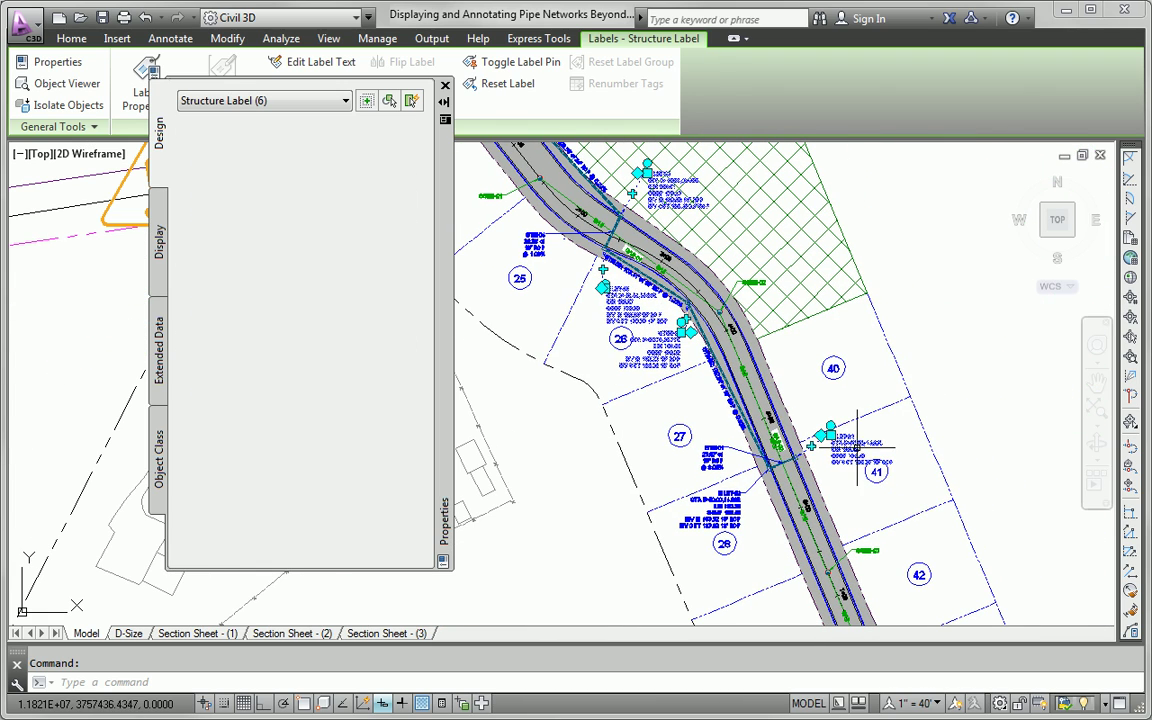
left_click(730, 517)
middle_click_drag(730, 517, 700, 409)
Set the structure label style of the selected storm structure labels to C-STRM - Name Only and clear the selection
left_click(398, 310)
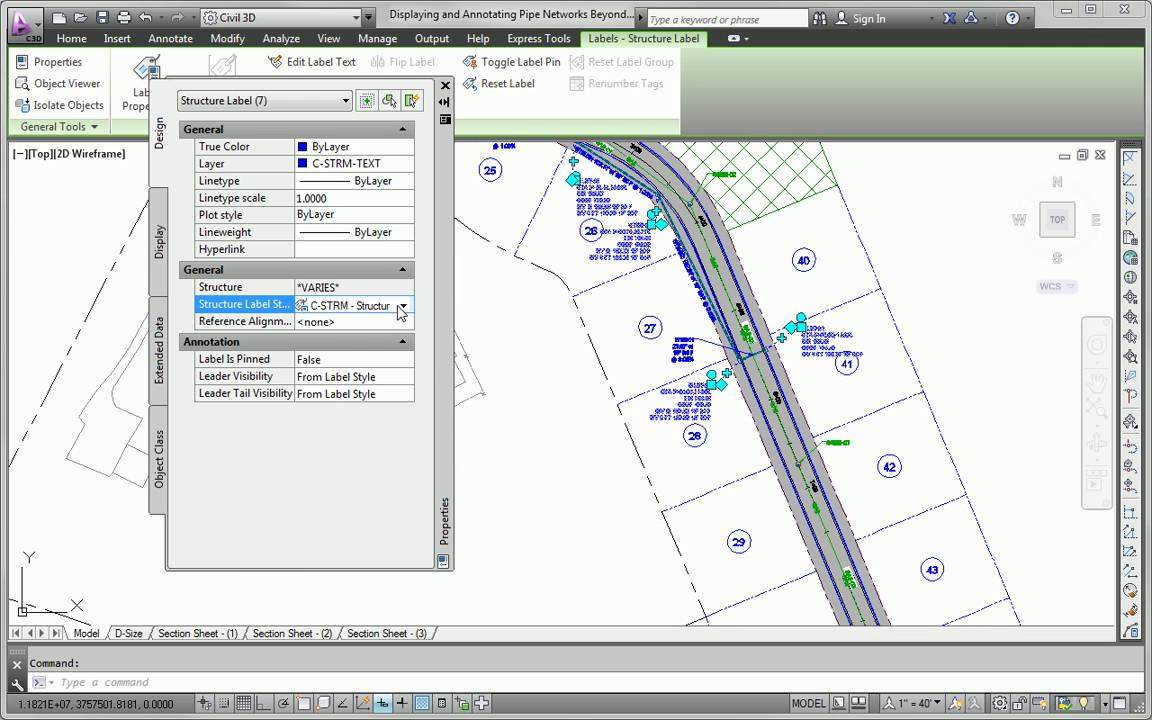
left_click(404, 306)
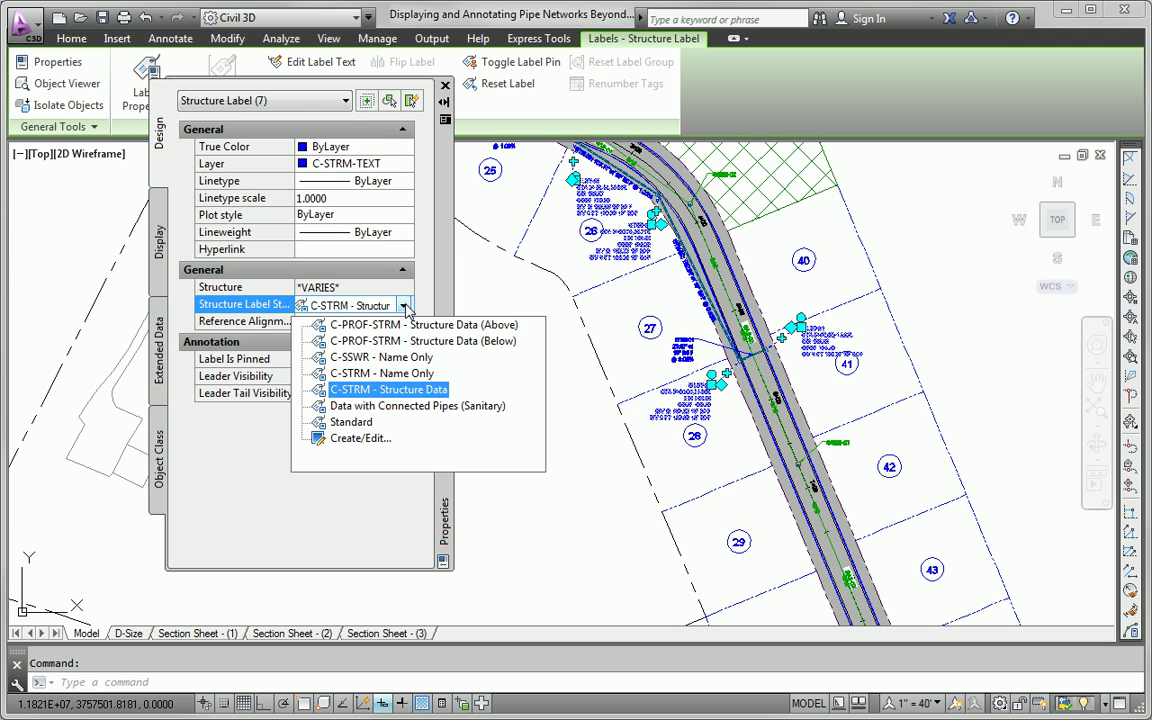
left_click(403, 378)
key("Escape")
Review the storm structure labels along the road, and select the STM-06 and STM-05 pipe labels at its entrance
middle_click_drag(870, 476, 966, 678)
scroll(511, 156, "up", 4)
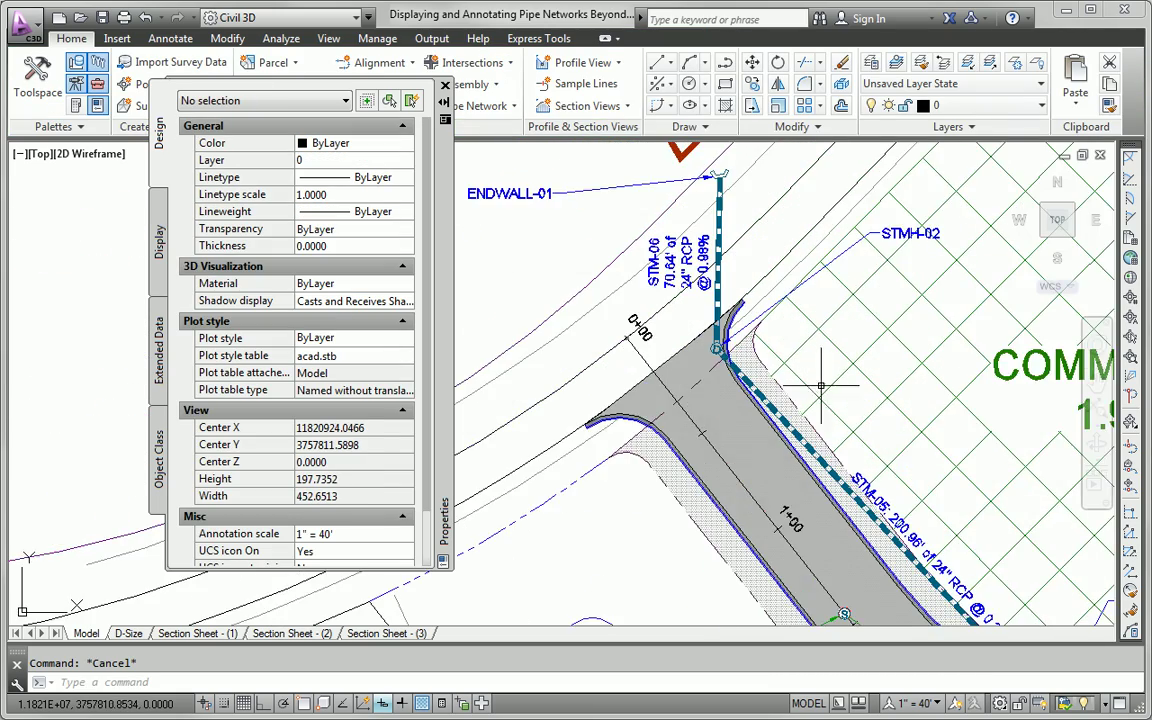
scroll(820, 385, "down", 5)
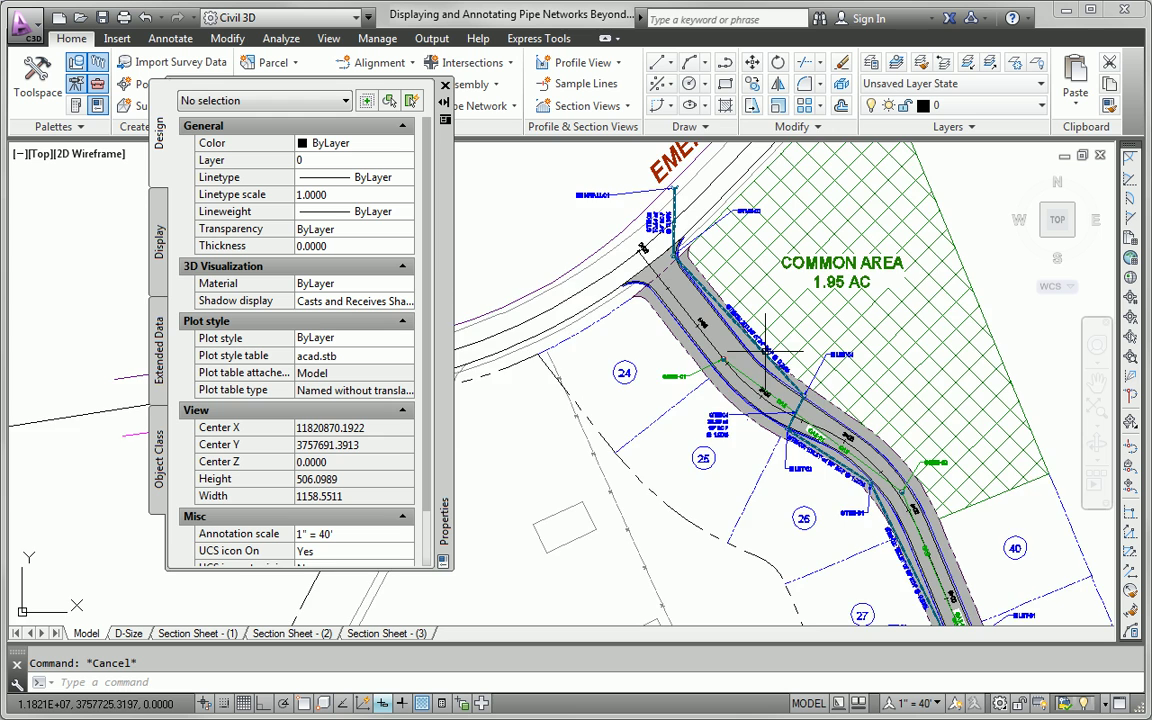
middle_click_drag(766, 350, 711, 337)
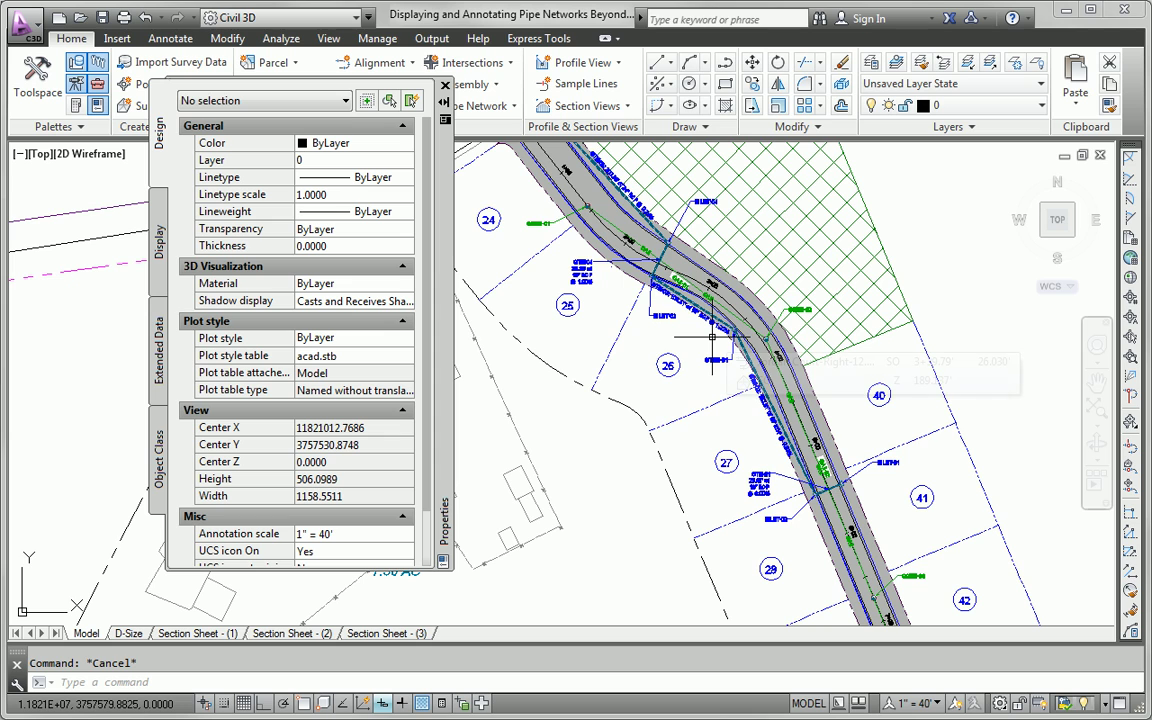
scroll(641, 262, "up", 6)
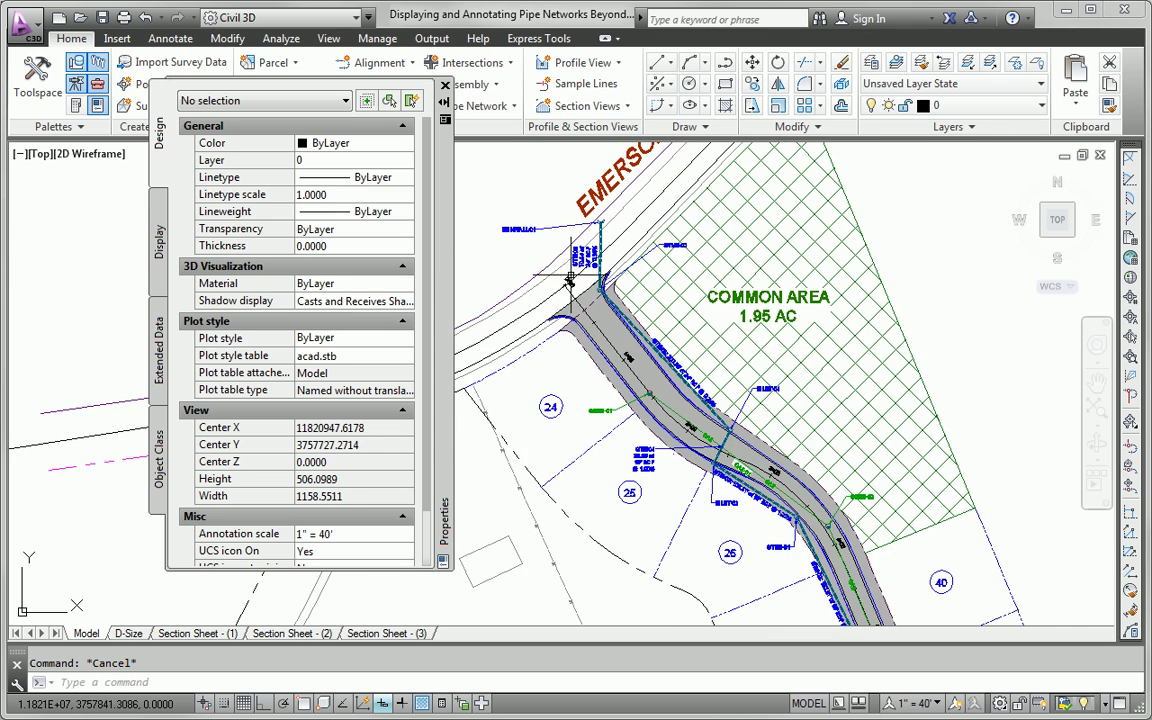
left_click(617, 246)
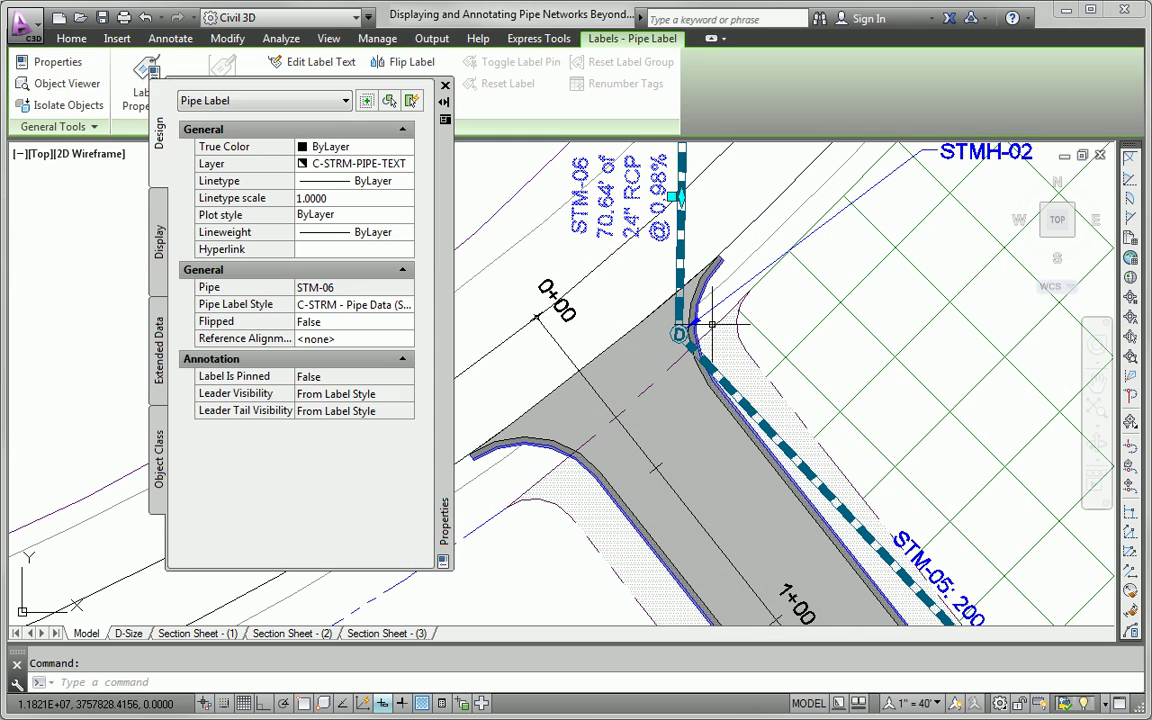
scroll(641, 280, "down", 3)
scroll(705, 395, "up", 3)
left_click(742, 356)
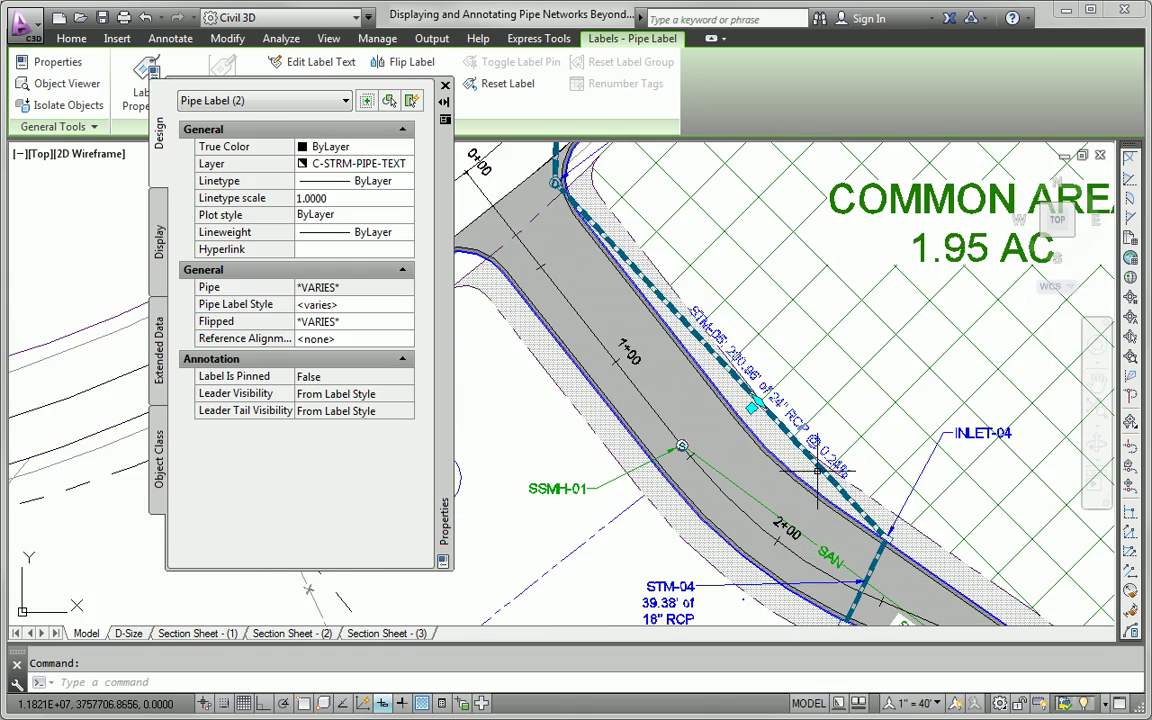
Add the STM-03, STM-02 and STM-01 storm pipe labels along lots 26 to 28 to the selection
middle_click_drag(818, 468, 656, 154)
left_click(763, 377)
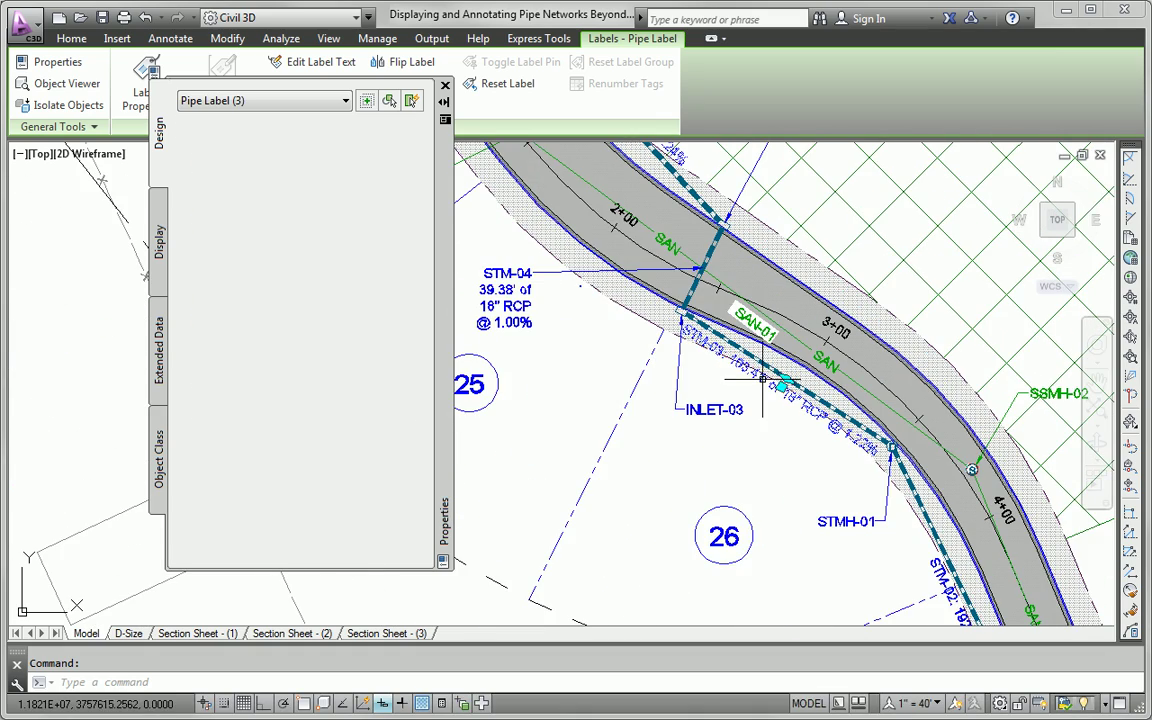
middle_click_drag(797, 478, 609, 240)
left_click(751, 326)
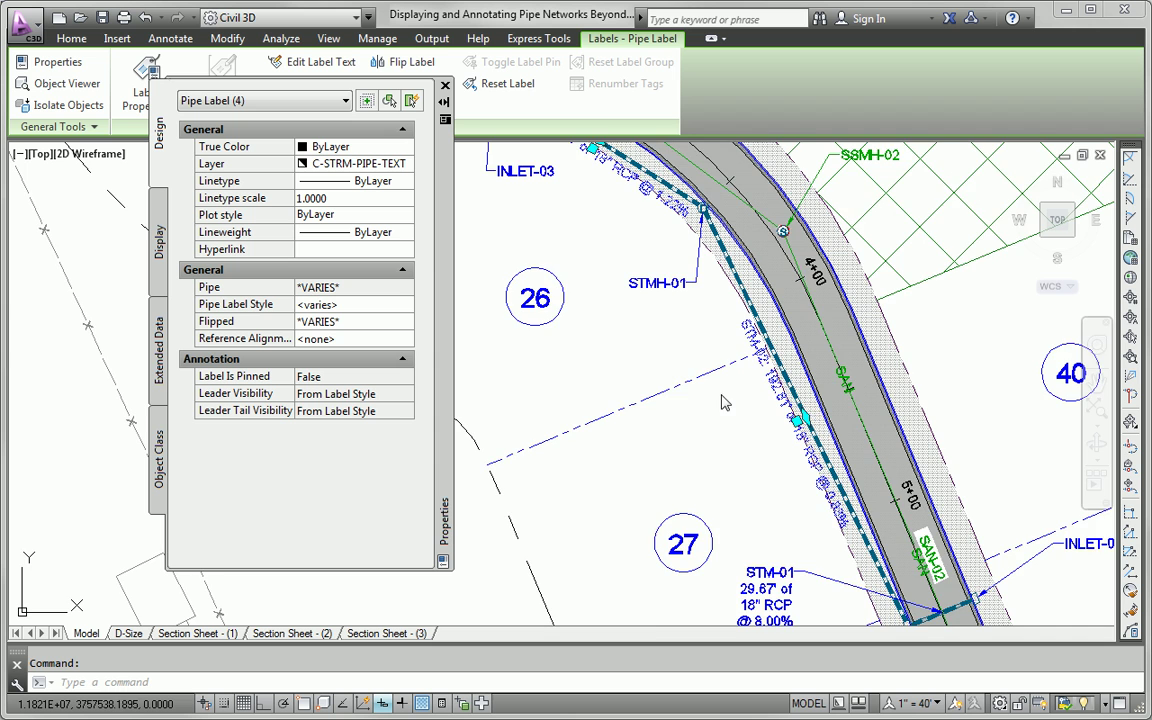
mouse_move(721, 437)
middle_mouse_down()
mouse_move(567, 239)
mouse_move(650, 369)
middle_mouse_up()
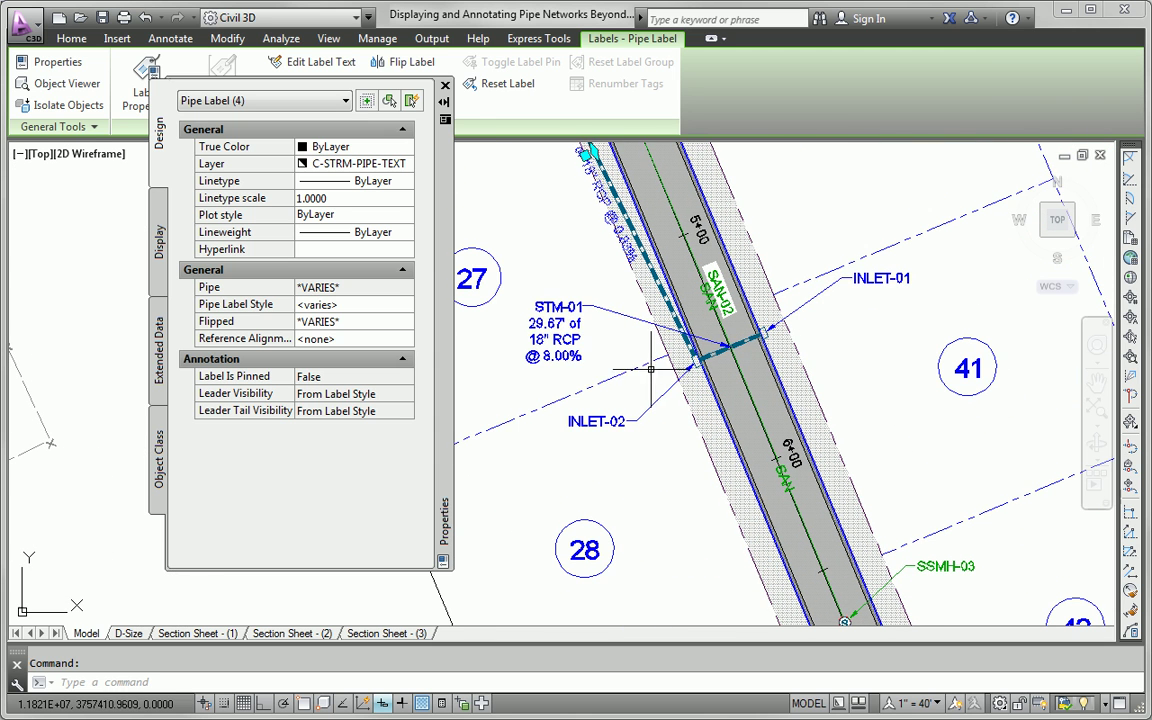
left_click(557, 323)
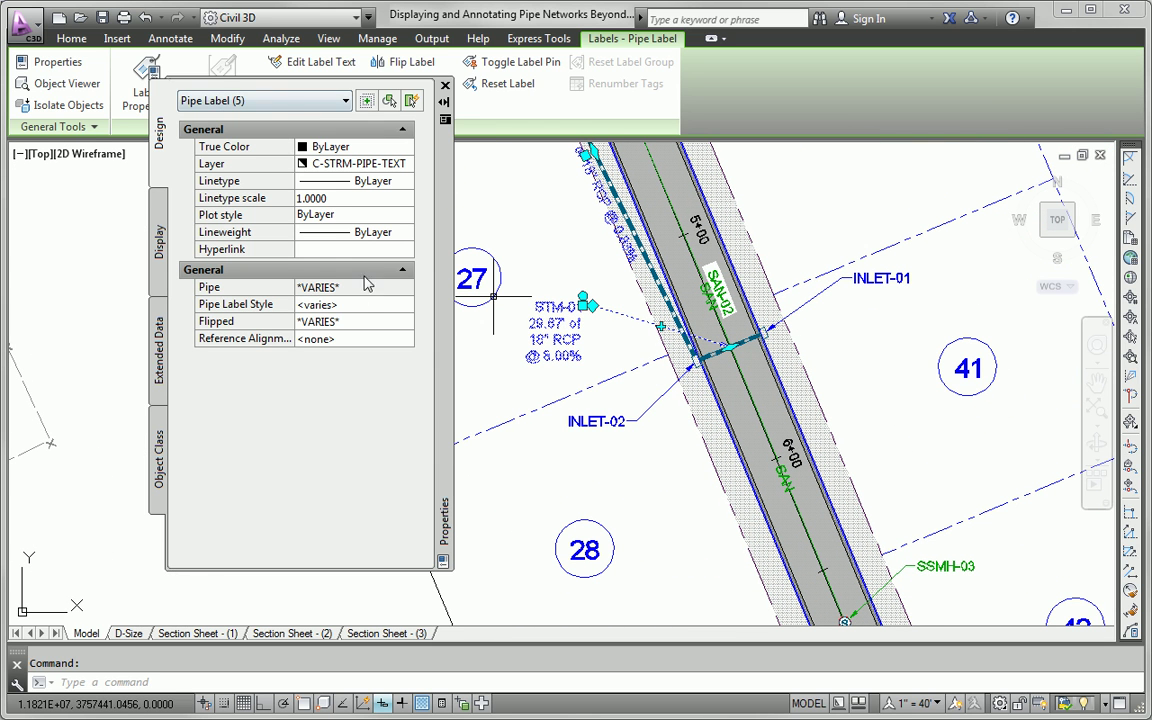
Set the pipe label style of the selected storm pipe labels to C-STRM - Name Only and clear the selection
left_click(366, 306)
left_click(401, 306)
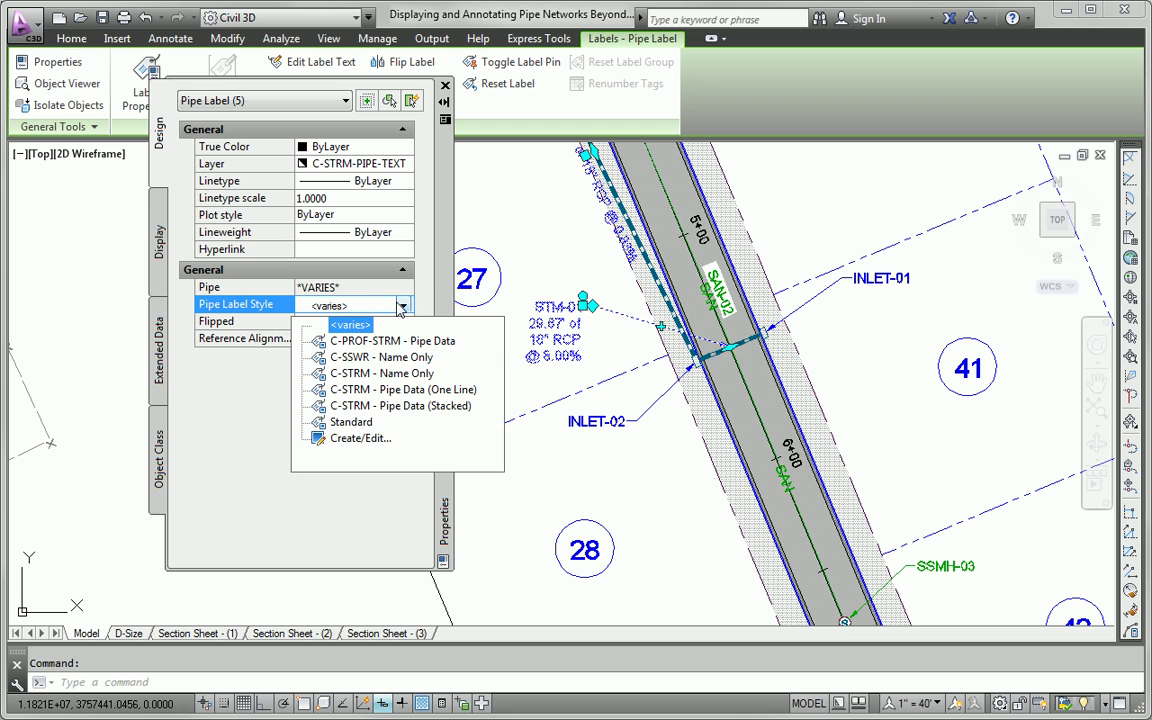
left_click(382, 373)
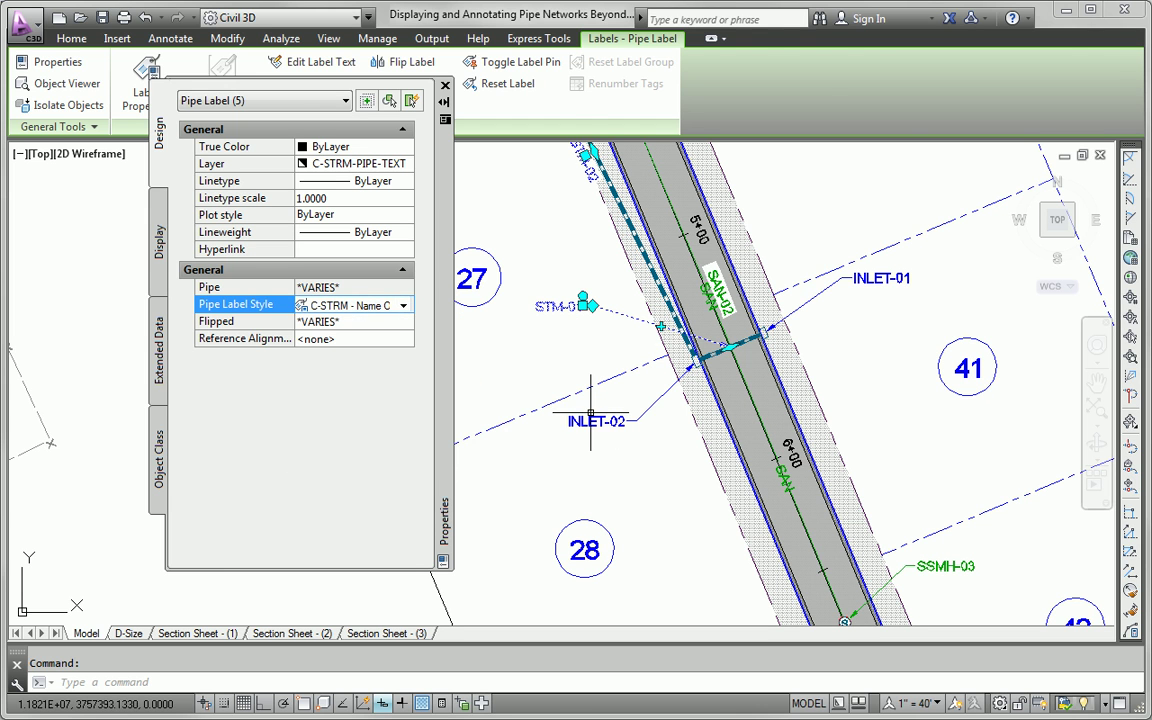
key("Escape")
Set the style of the remaining STM-04 pipe label beside lot 25 to C-STRM - Name Only and clear the selection
scroll(729, 435, "down", 2)
middle_click_drag(680, 300, 816, 502)
scroll(636, 405, "up", 3)
left_click(572, 317)
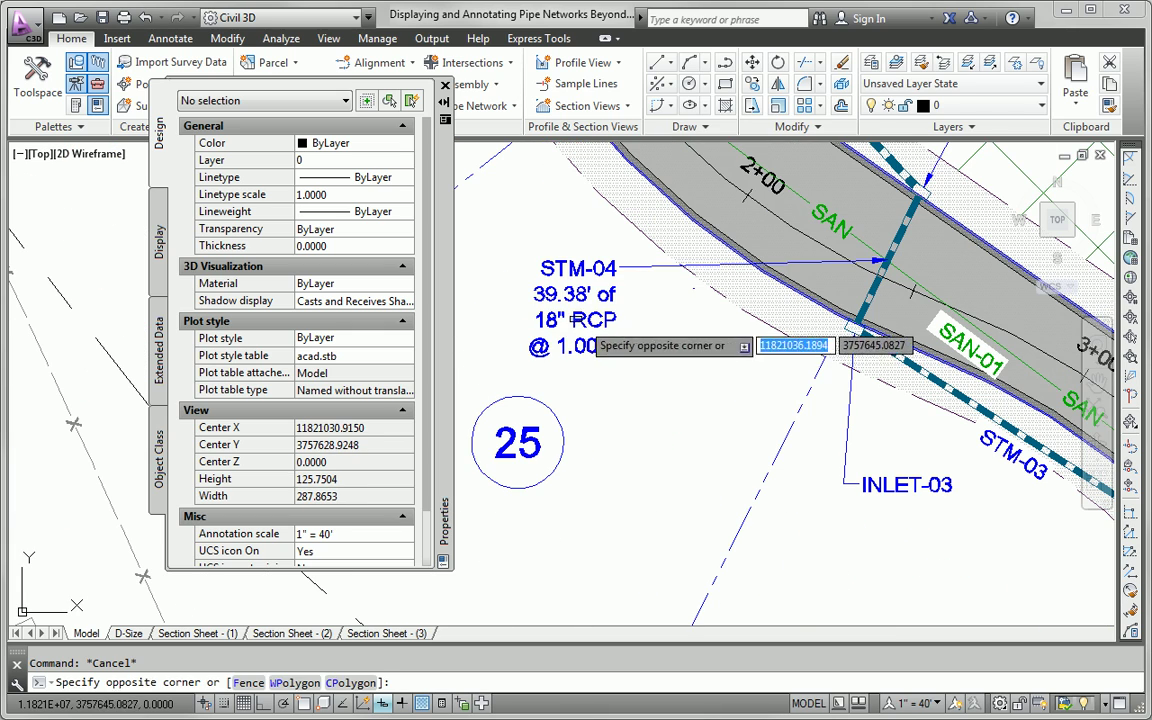
left_click(566, 312)
left_click(396, 308)
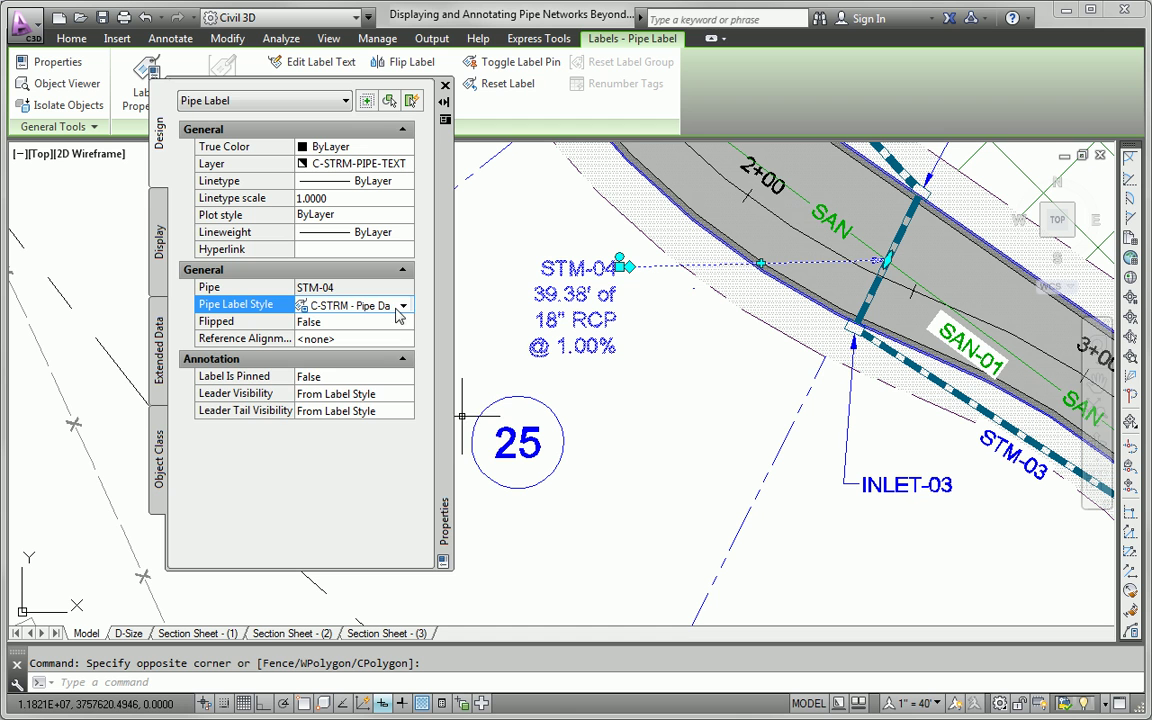
left_click(403, 306)
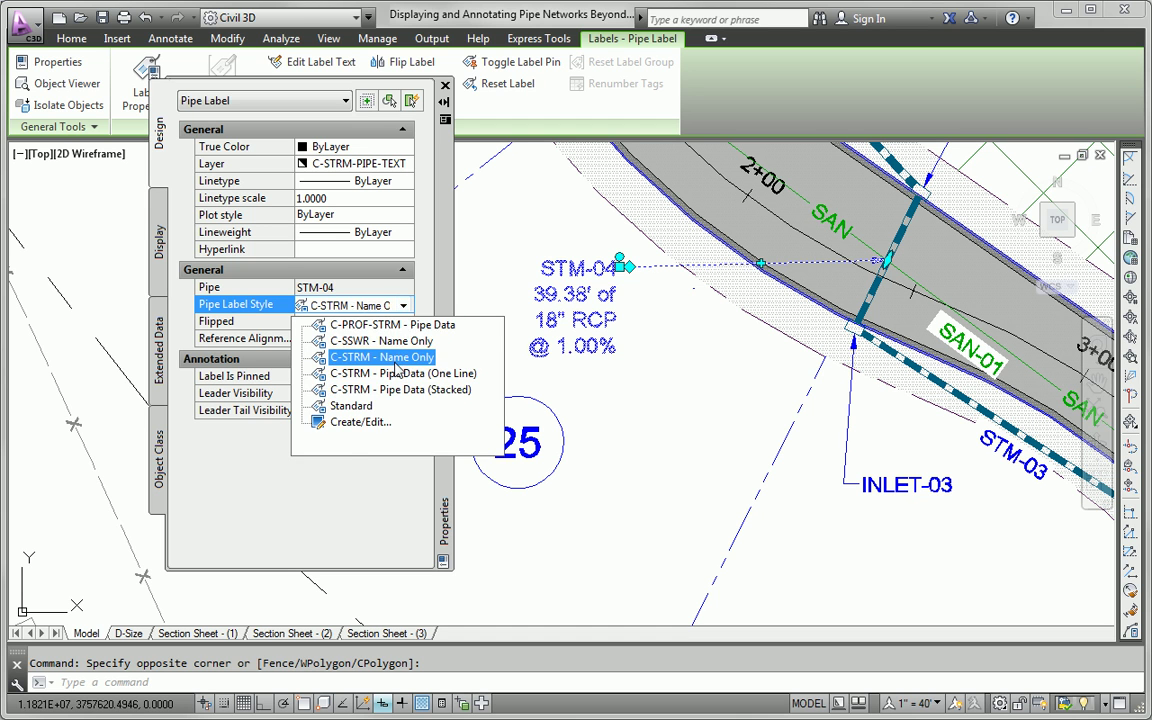
left_click(355, 340)
key("Escape")
Examine the storm pipe and structure labels along the road and the storm layout of the adjoining subdivision streets
scroll(740, 370, "down", 4)
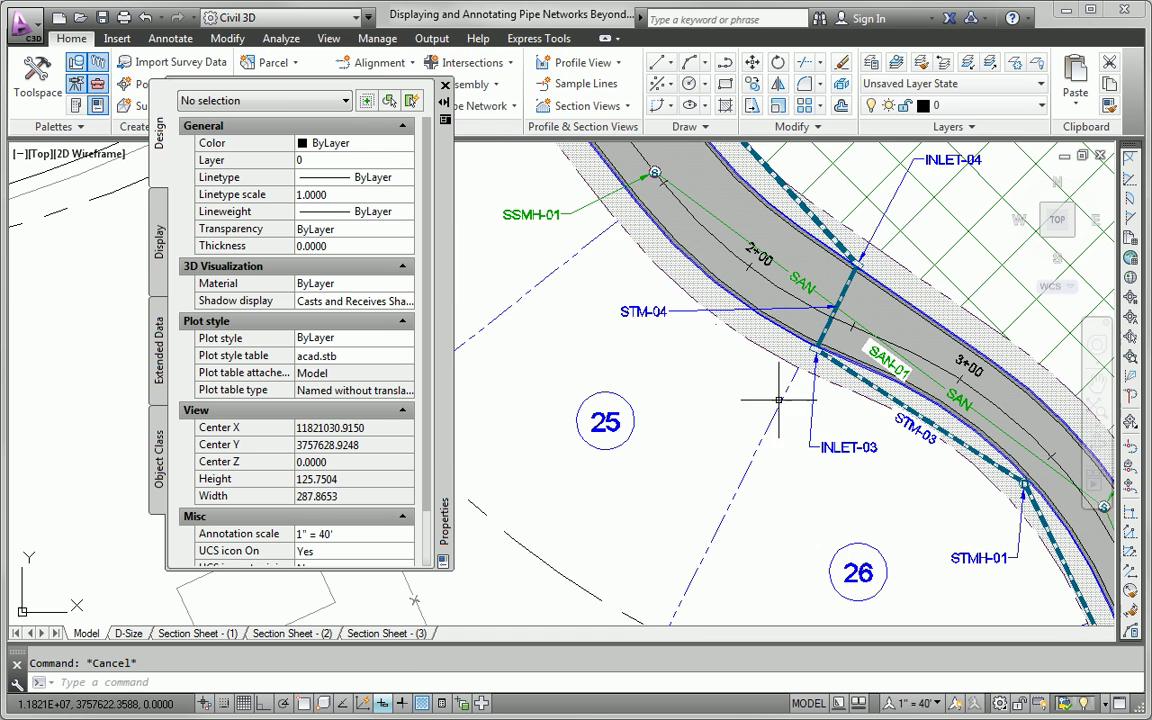
mouse_move(632, 248)
middle_mouse_down()
mouse_move(604, 346)
mouse_move(660, 487)
mouse_move(707, 490)
mouse_move(695, 492)
mouse_move(506, 201)
mouse_move(515, 205)
middle_mouse_up()
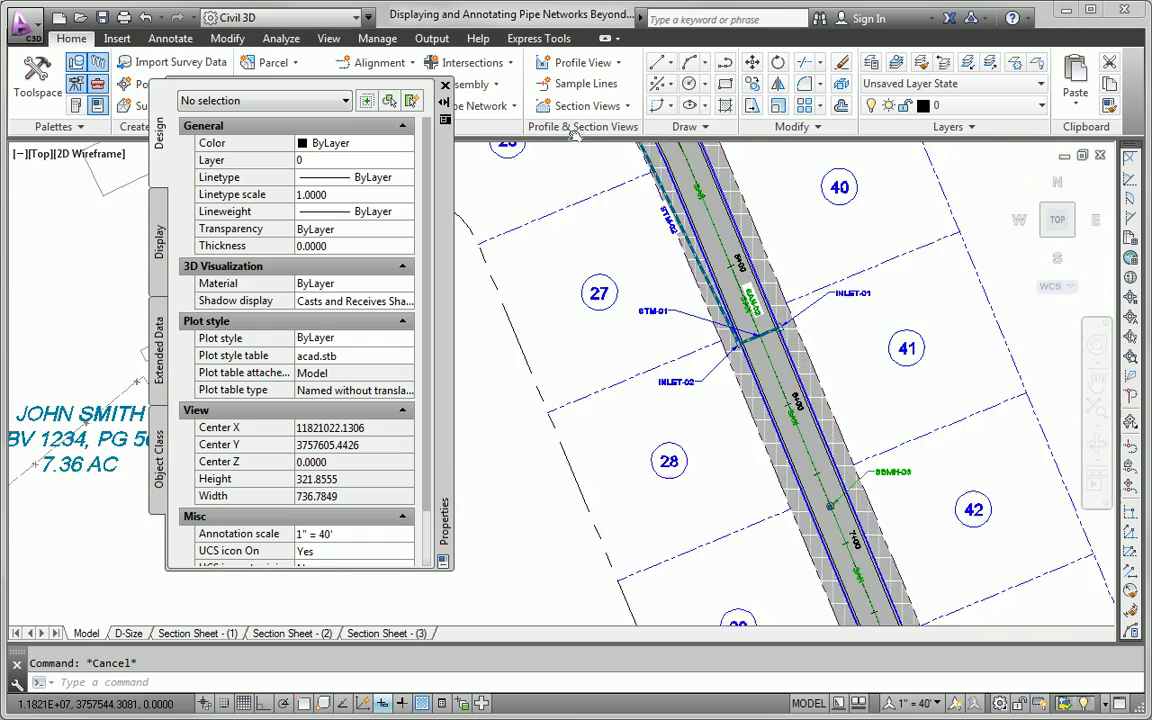
middle_click_drag(575, 135, 572, 120)
middle_click_drag(731, 415, 682, 178)
mouse_move(772, 458)
middle_mouse_down()
mouse_move(730, 272)
mouse_move(810, 300)
mouse_move(879, 300)
middle_mouse_up()
scroll(737, 298, "down", 5)
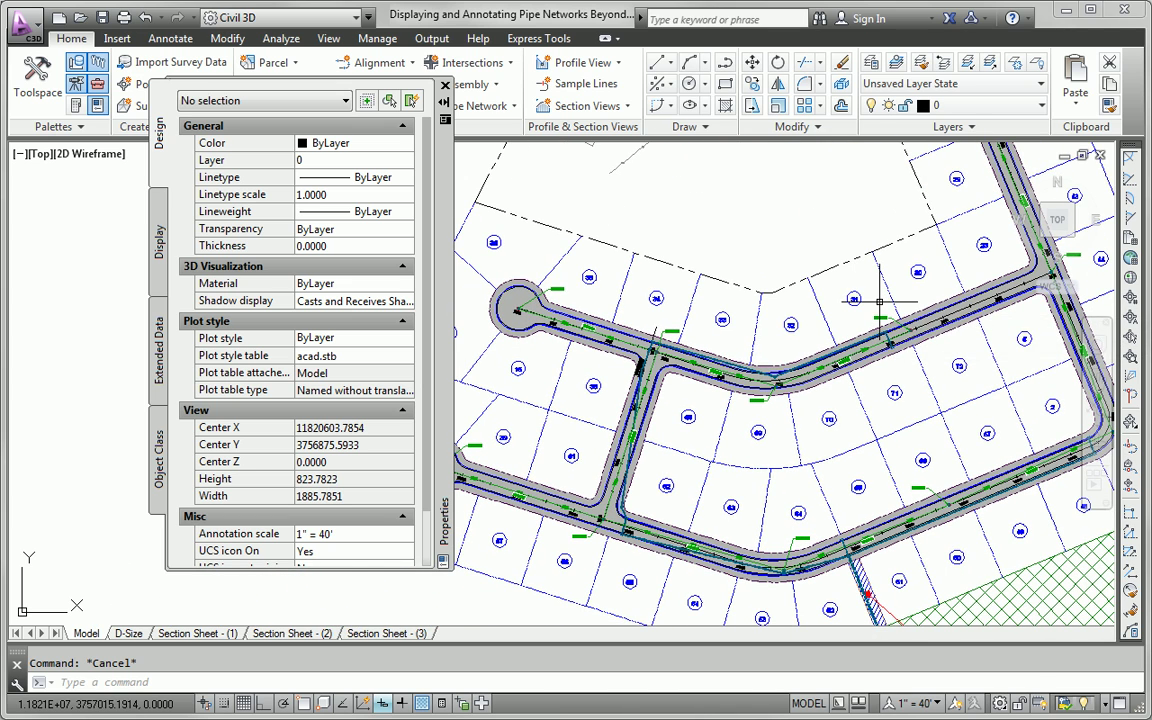
Close the object properties and start adding labels for the Pipe Network feature with the Entire Network Plan label type
mouse_move(879, 300)
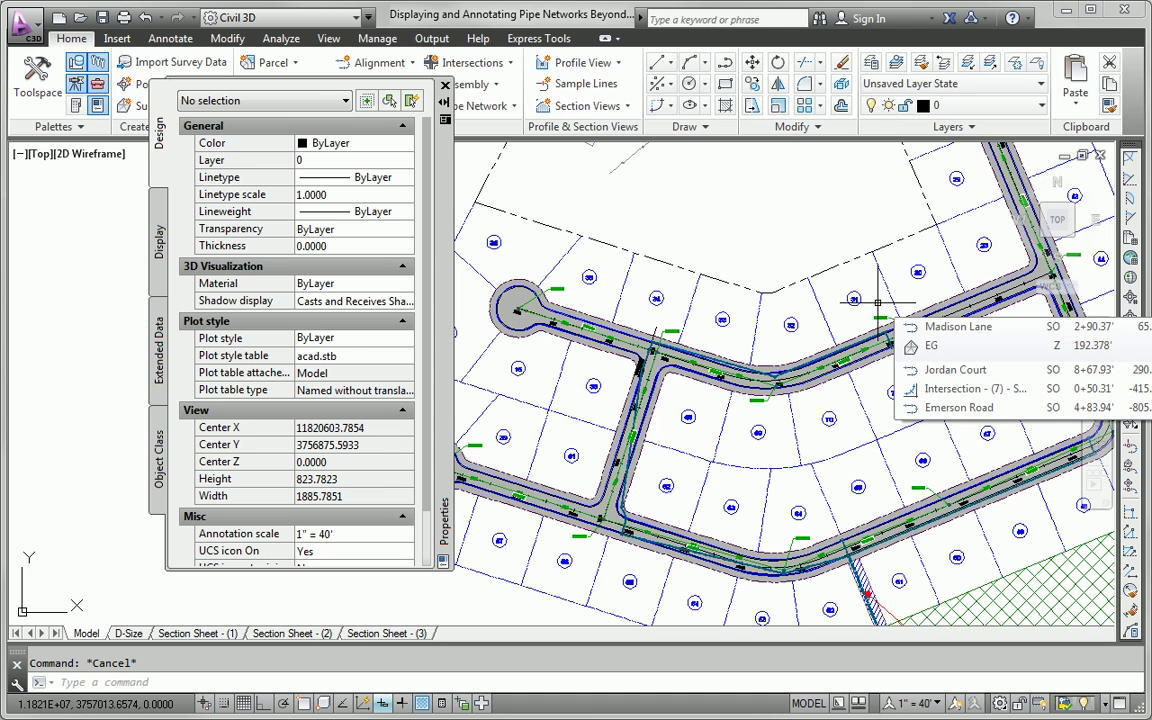
left_click(445, 85)
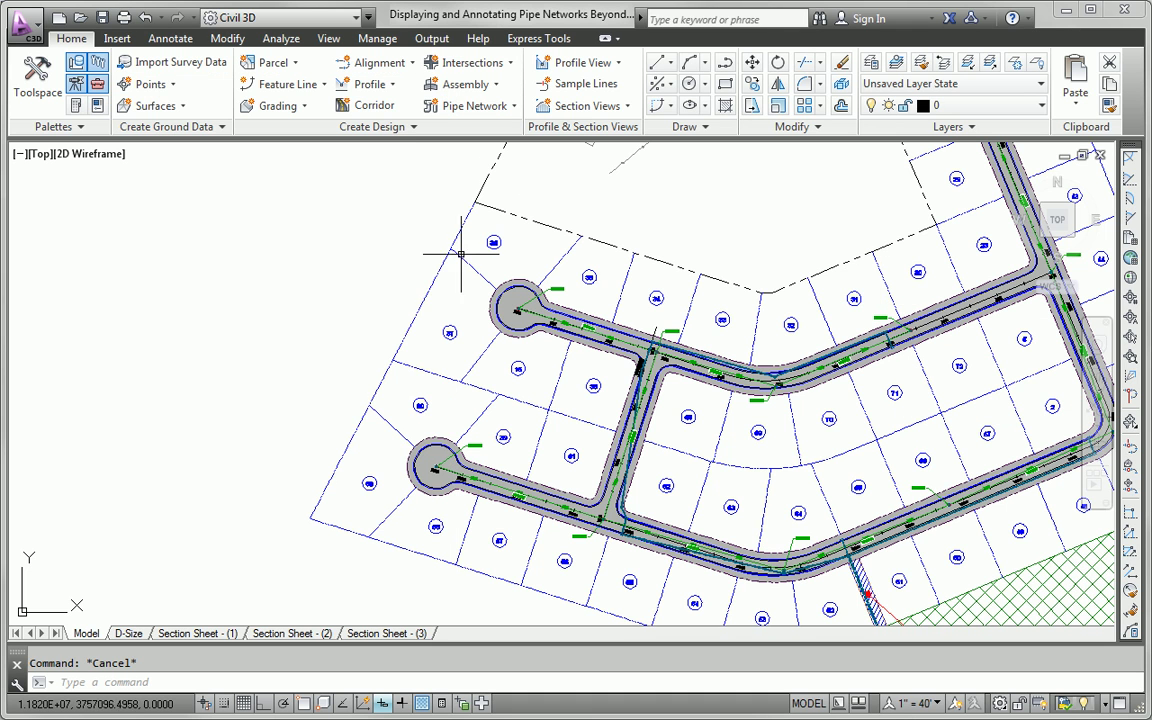
left_click(171, 39)
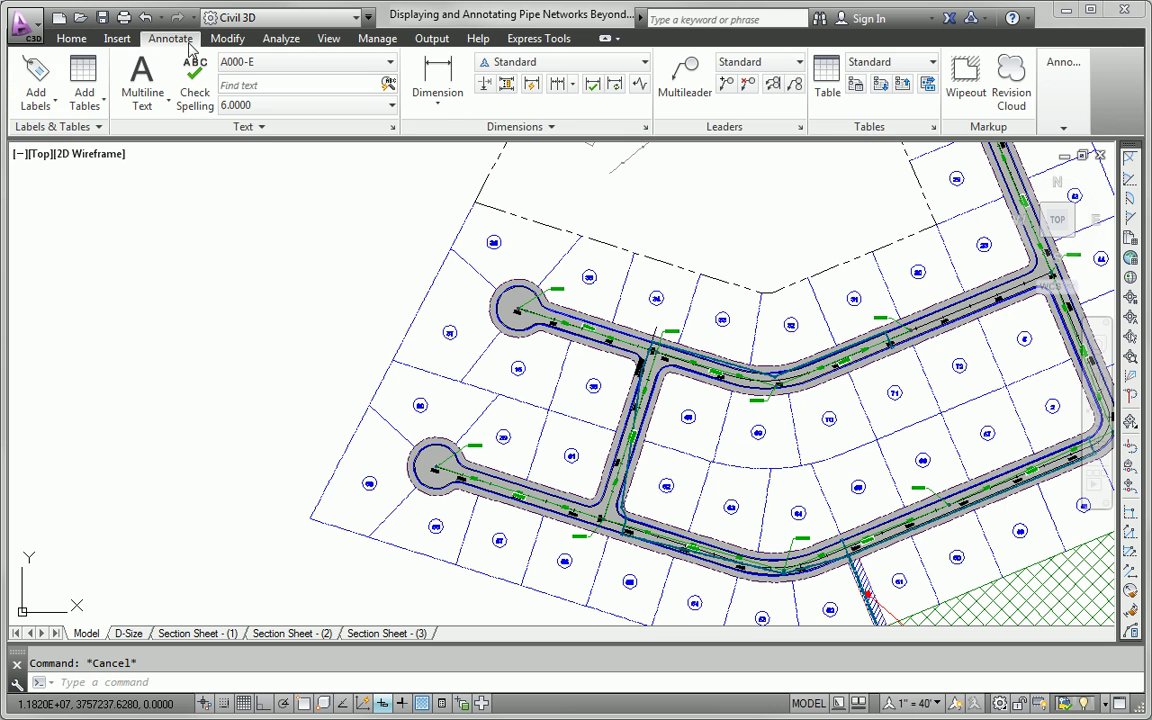
left_click(36, 75)
left_click(170, 225)
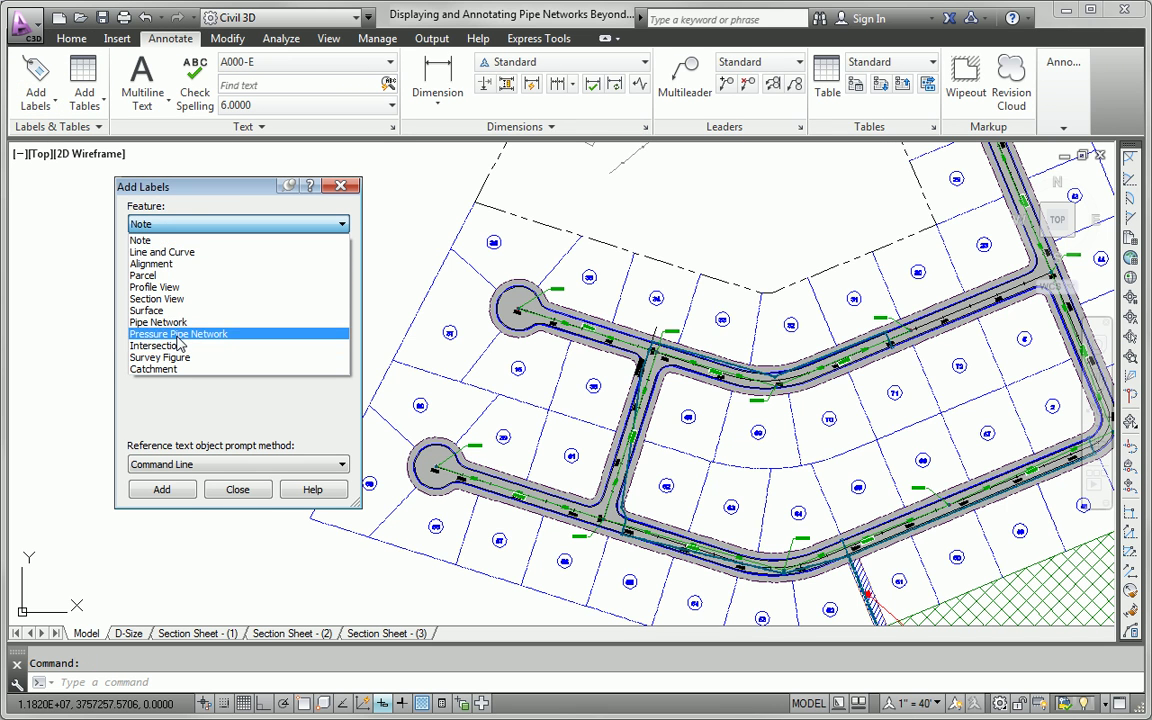
left_click(158, 322)
left_click(192, 268)
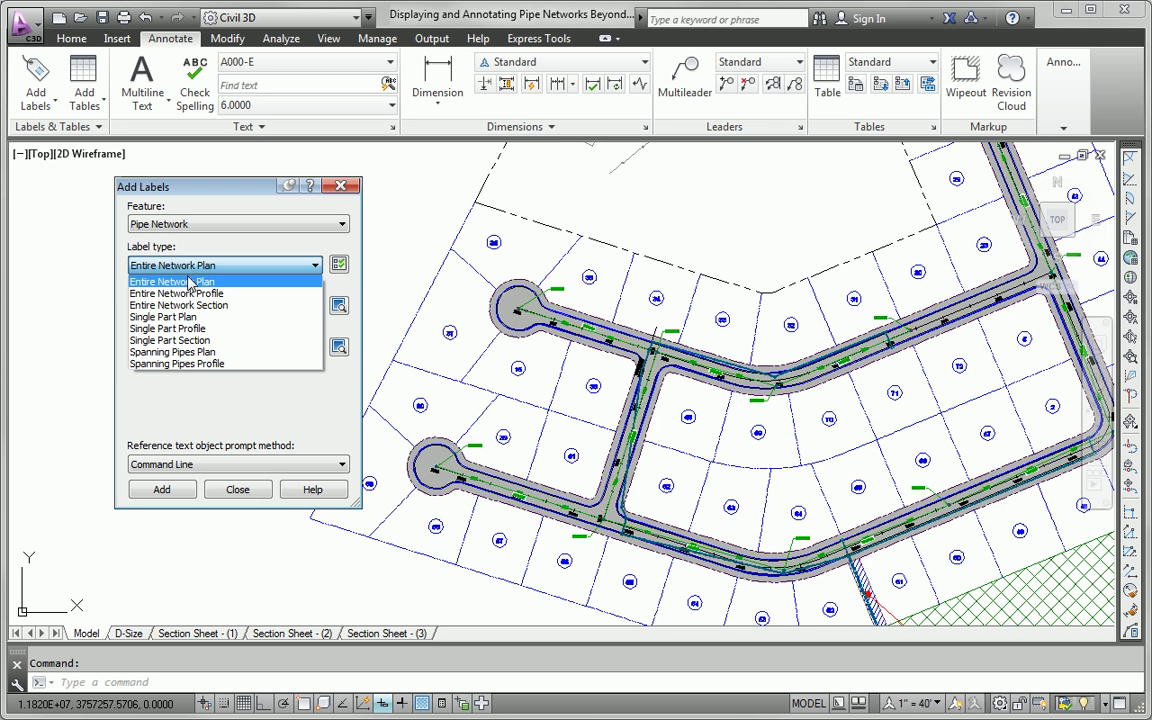
left_click(190, 283)
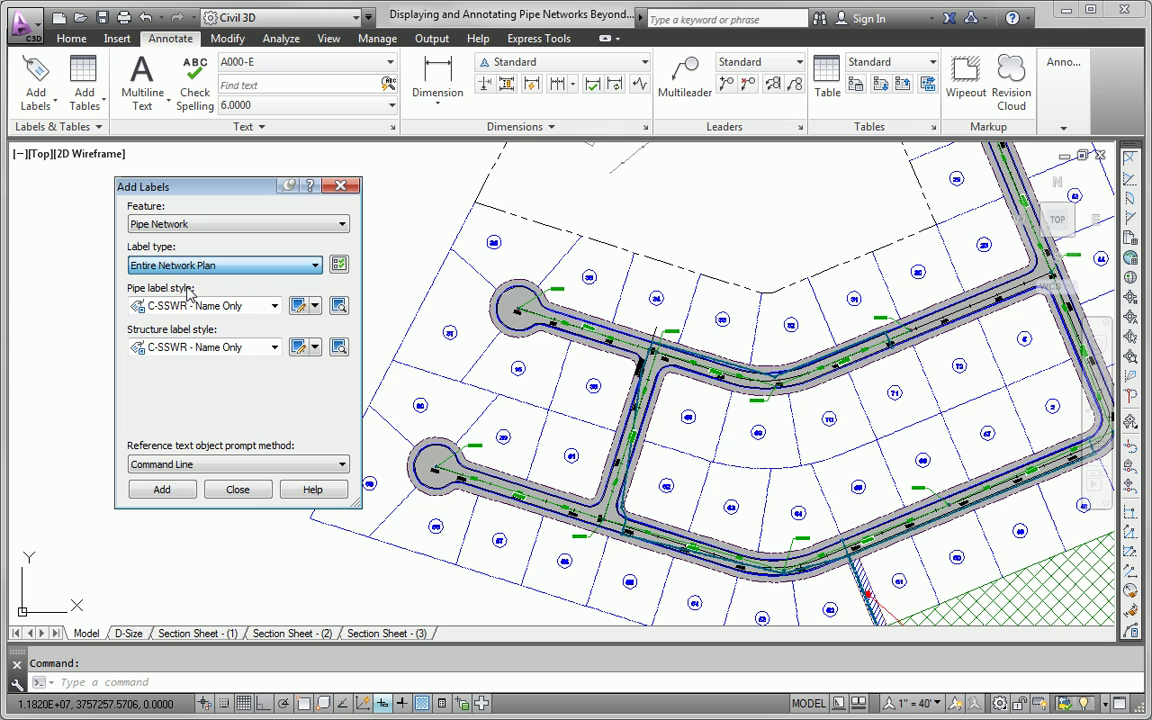
Set both the pipe label style and the structure label style to C-STRM - Name Only
left_click(200, 305)
left_click(222, 352)
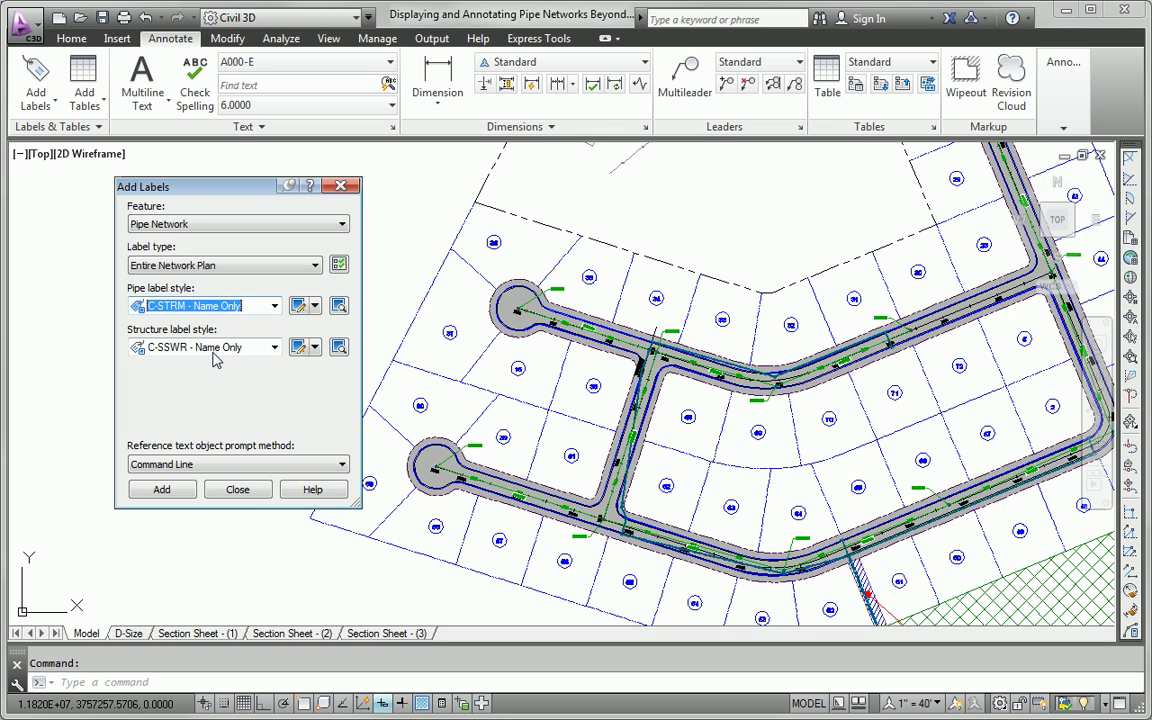
left_click(209, 350)
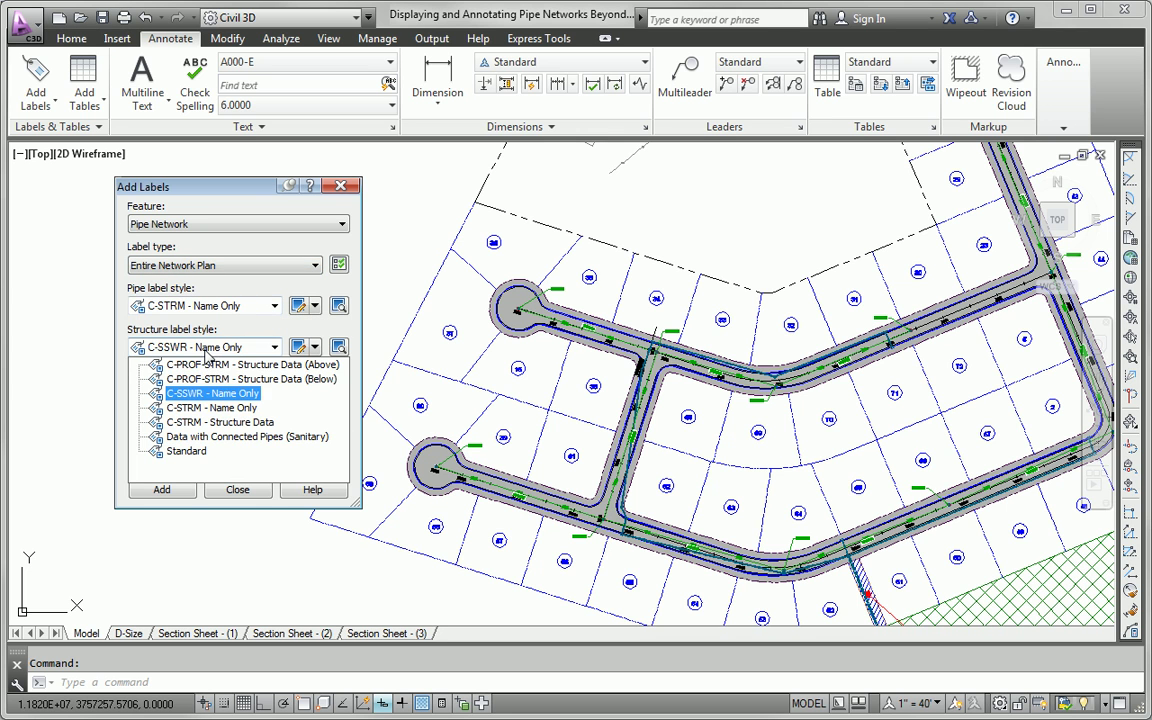
left_click(204, 406)
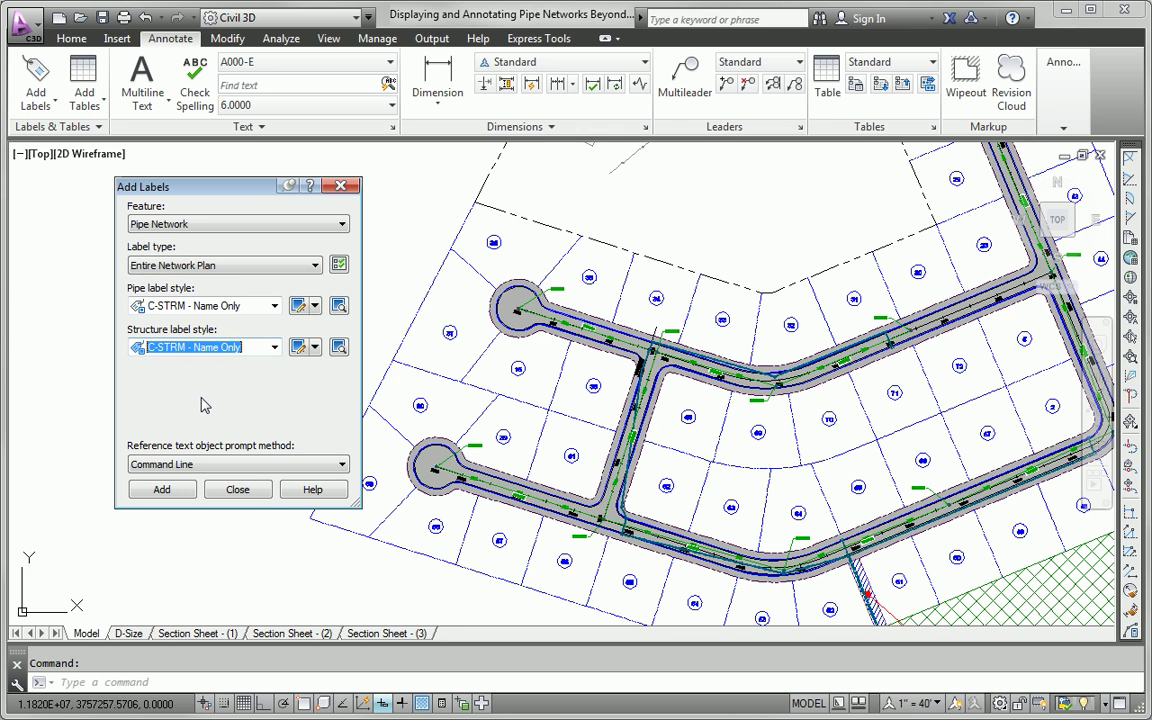
Add the plan labels to the whole storm network that contains the structure at the intersection beside SSMH-12, and end the command
left_click(176, 492)
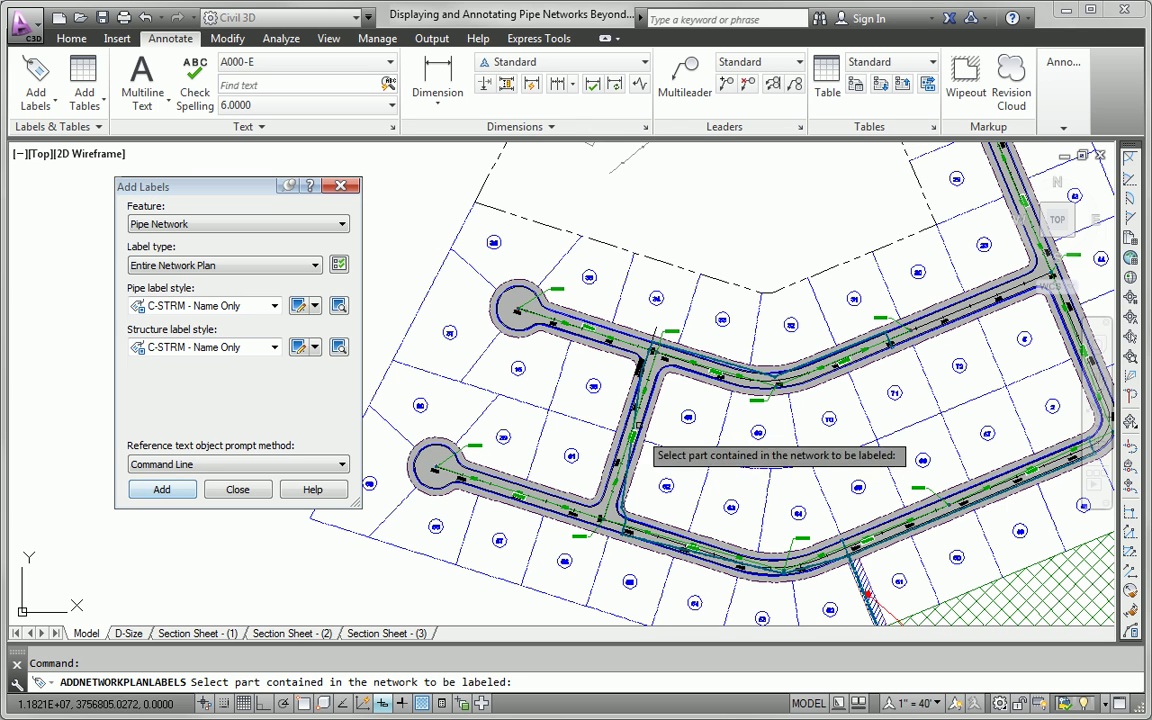
scroll(671, 336, "up", 5)
scroll(592, 337, "up", 3)
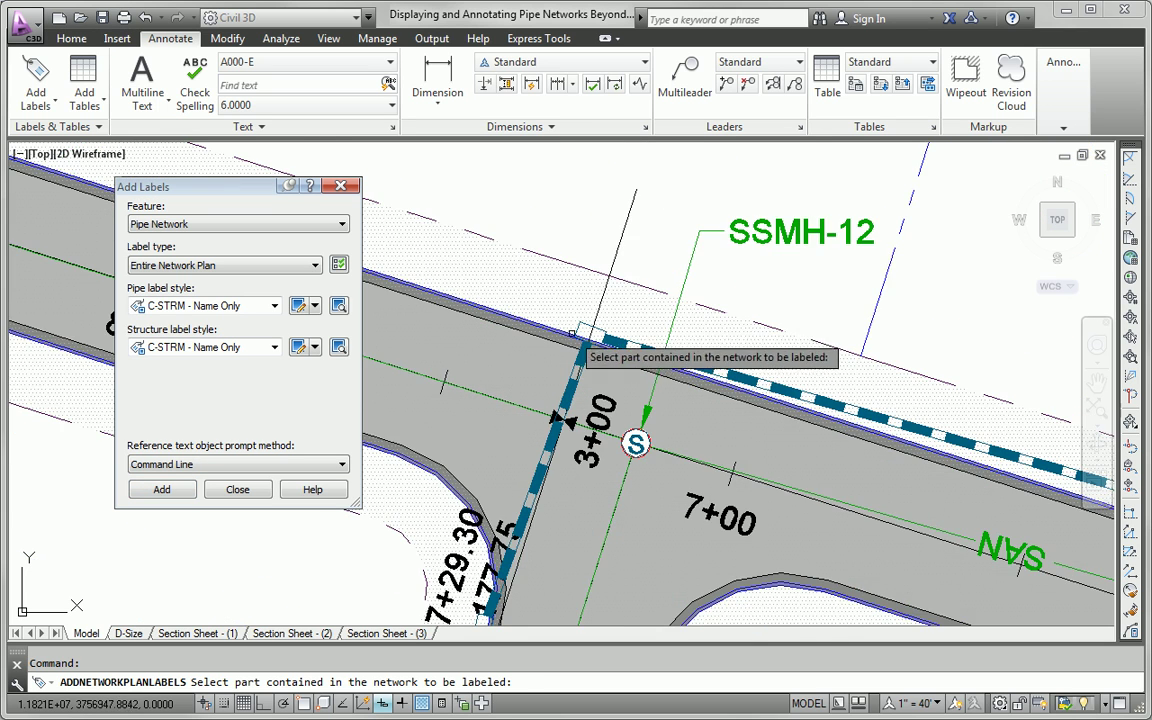
scroll(607, 325, "up", 2)
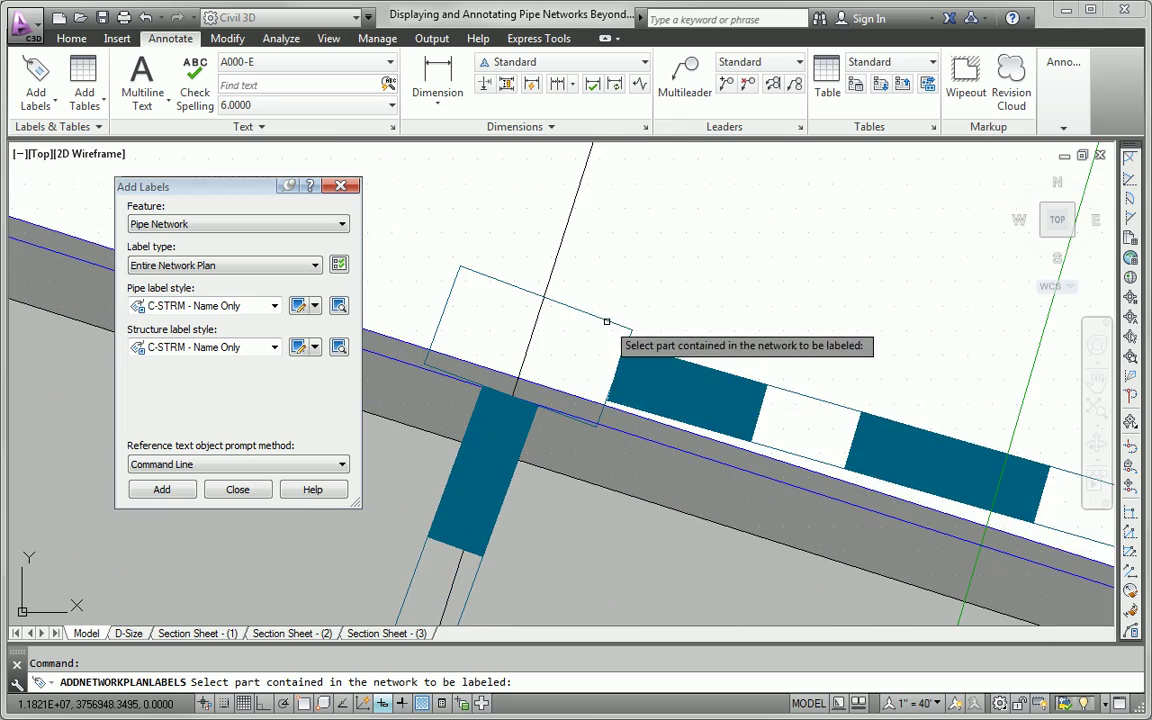
key("Escape")
scroll(612, 325, "down", 6)
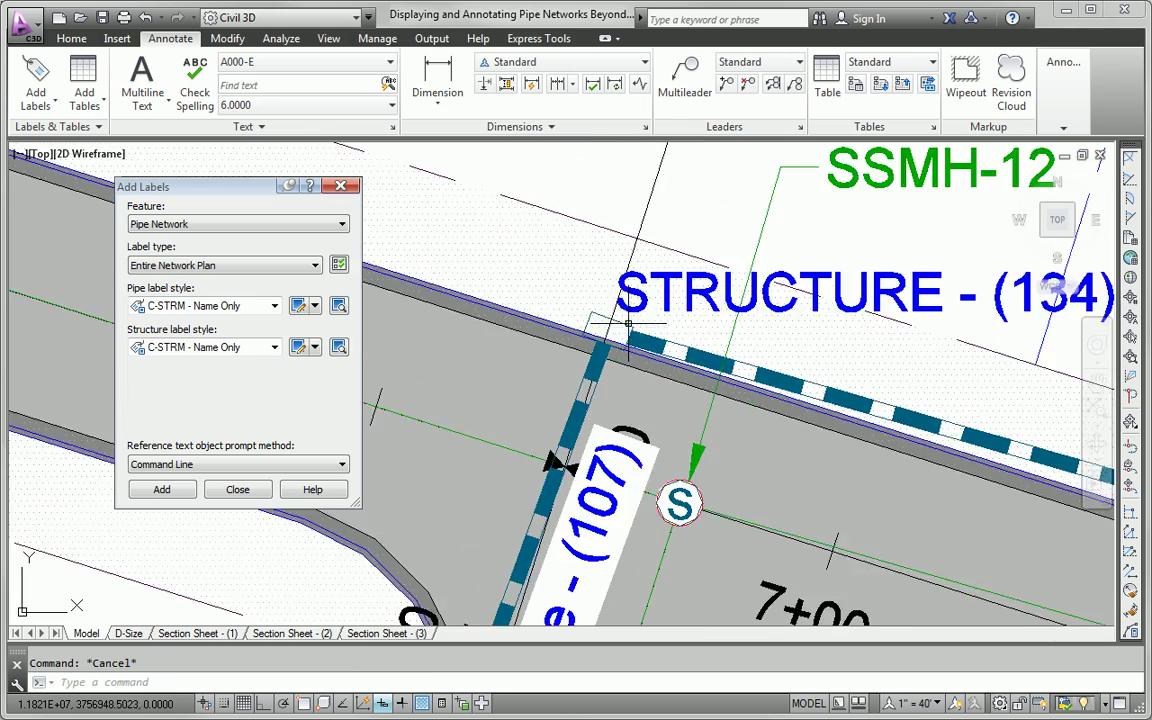
Compare the new pipe and structure labels along the road below lots 30 to 33 with the existing storm labels beside lot 27
middle_click_drag(658, 410, 626, 318)
scroll(626, 318, "down", 4)
middle_click_drag(785, 398, 517, 491)
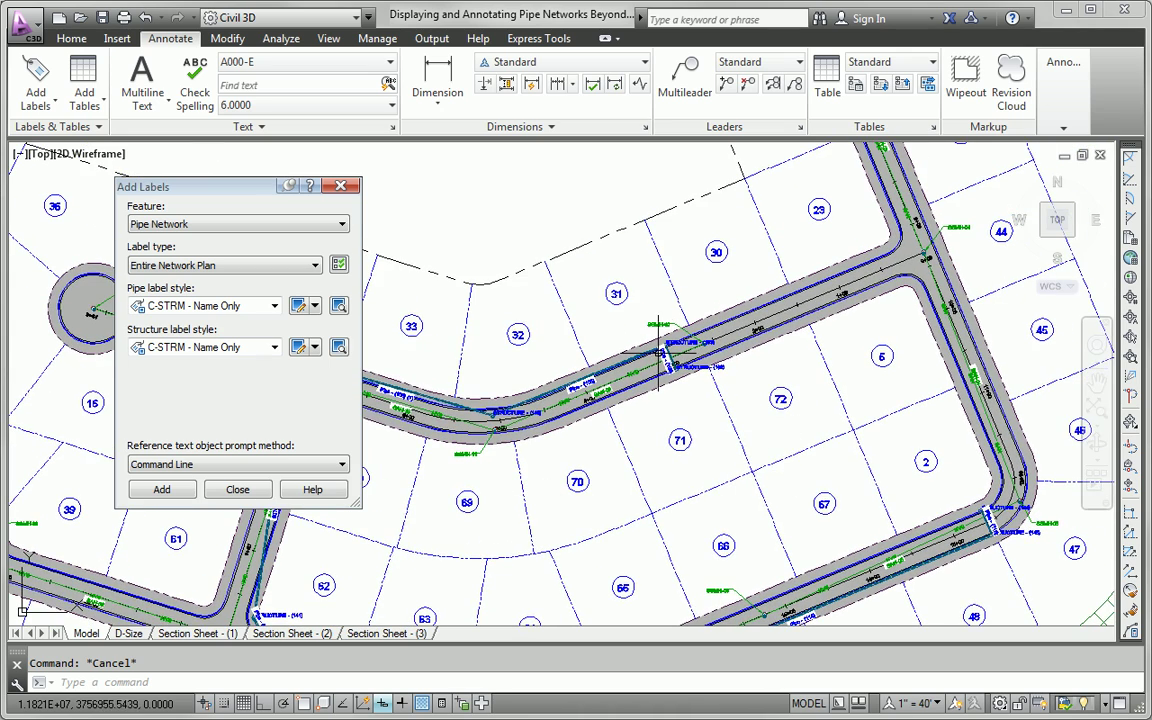
scroll(659, 352, "up", 4)
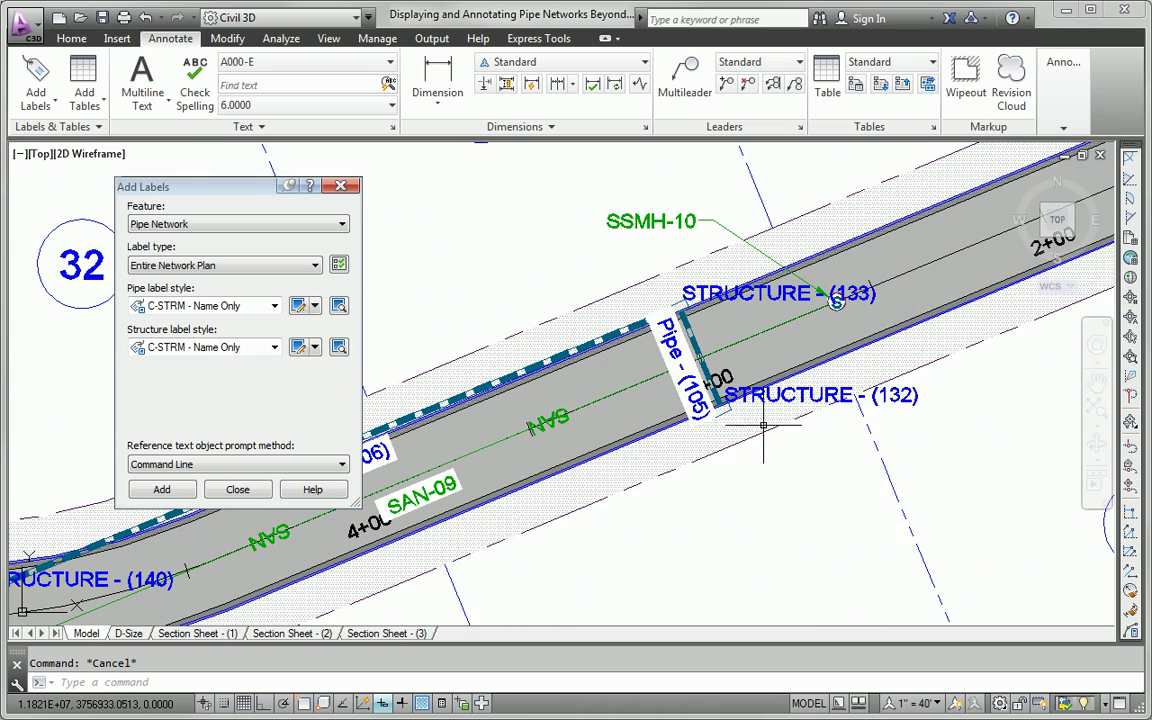
scroll(765, 458, "up", 2)
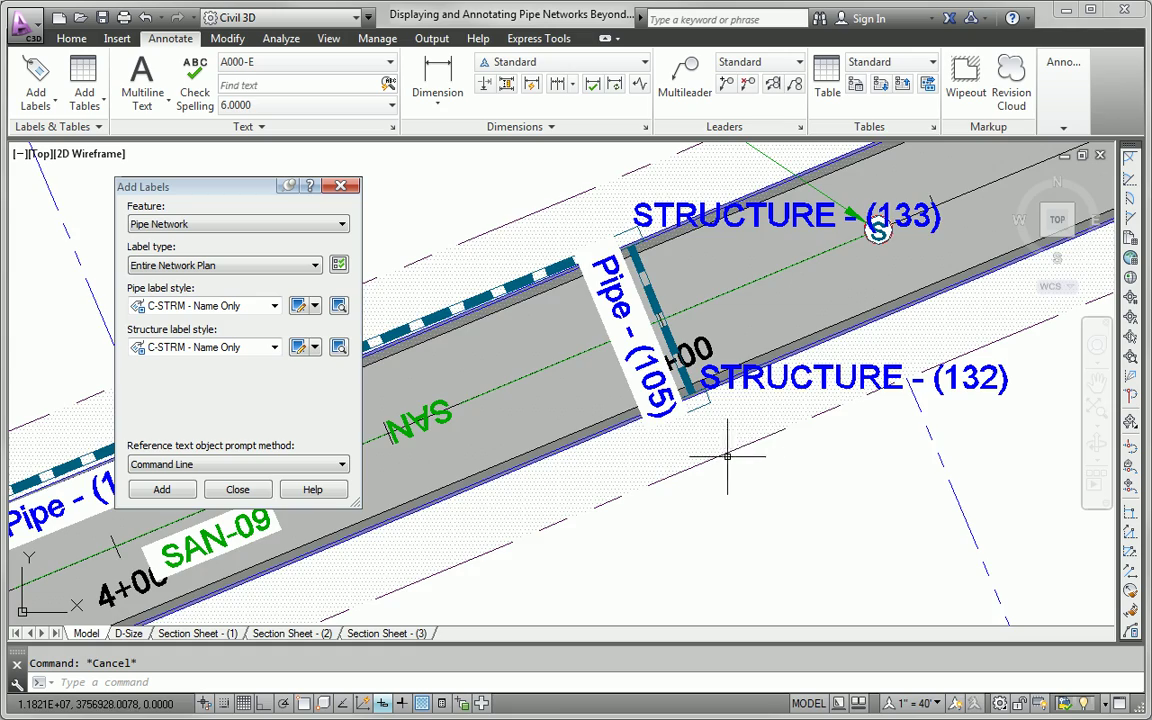
scroll(727, 457, "down", 6)
mouse_move(769, 393)
middle_mouse_down()
mouse_move(548, 535)
mouse_move(497, 541)
middle_mouse_up()
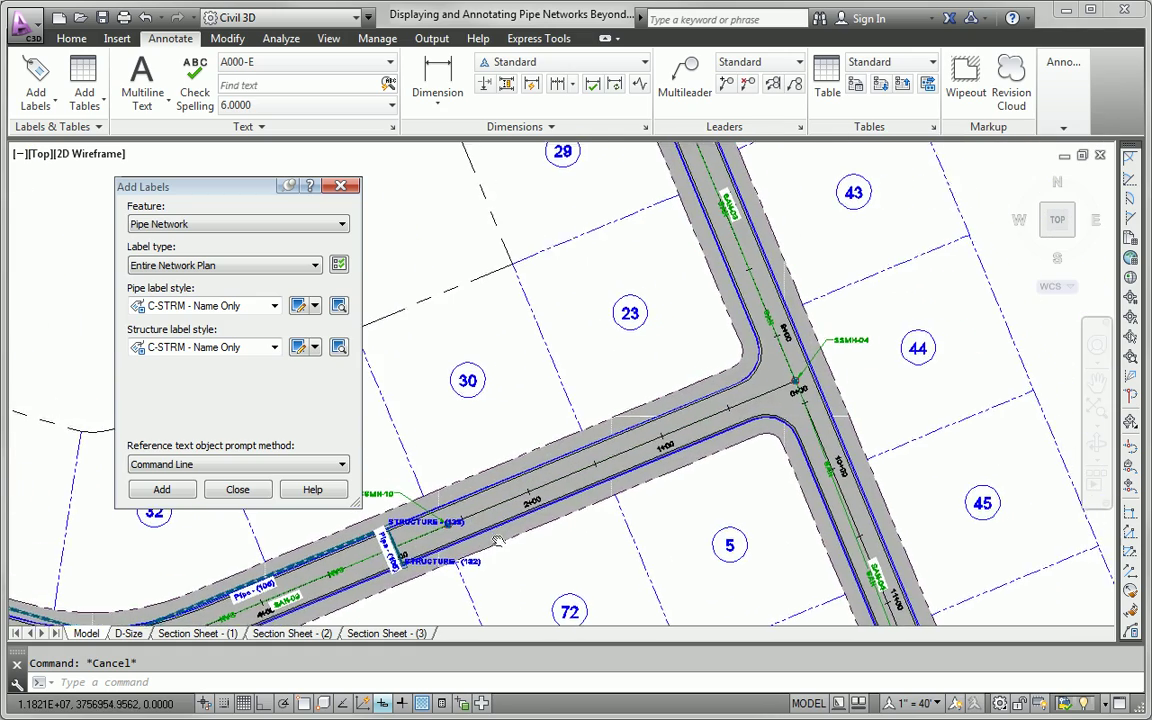
scroll(622, 432, "down", 4)
middle_click_drag(641, 395, 663, 564)
scroll(643, 364, "up", 2)
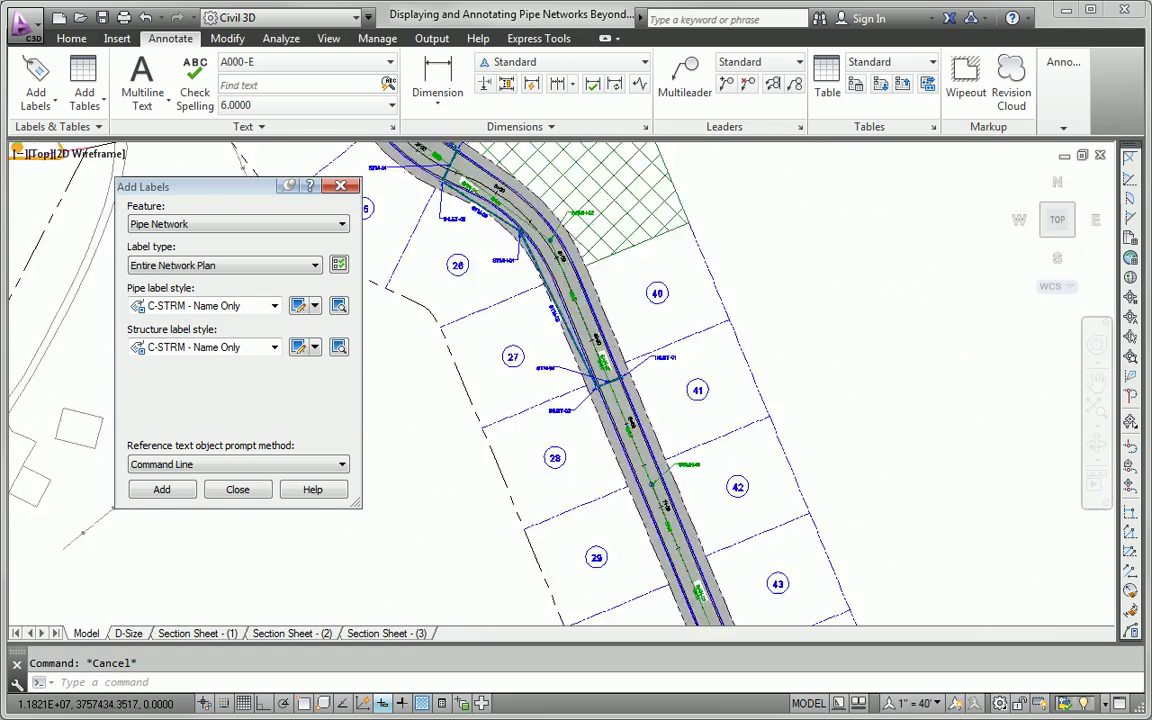
scroll(662, 367, "up", 6)
middle_click_drag(659, 386, 1062, 391)
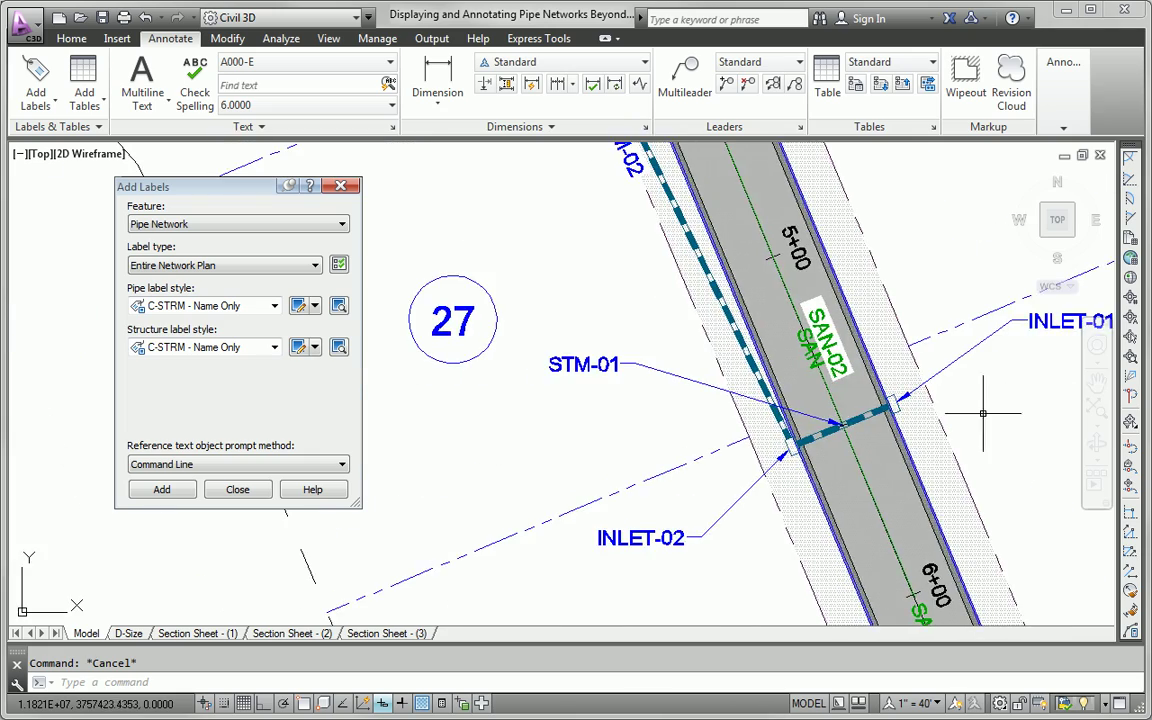
scroll(660, 540, "down", 9)
middle_click_drag(662, 540, 757, 255)
middle_click_drag(617, 582, 646, 394)
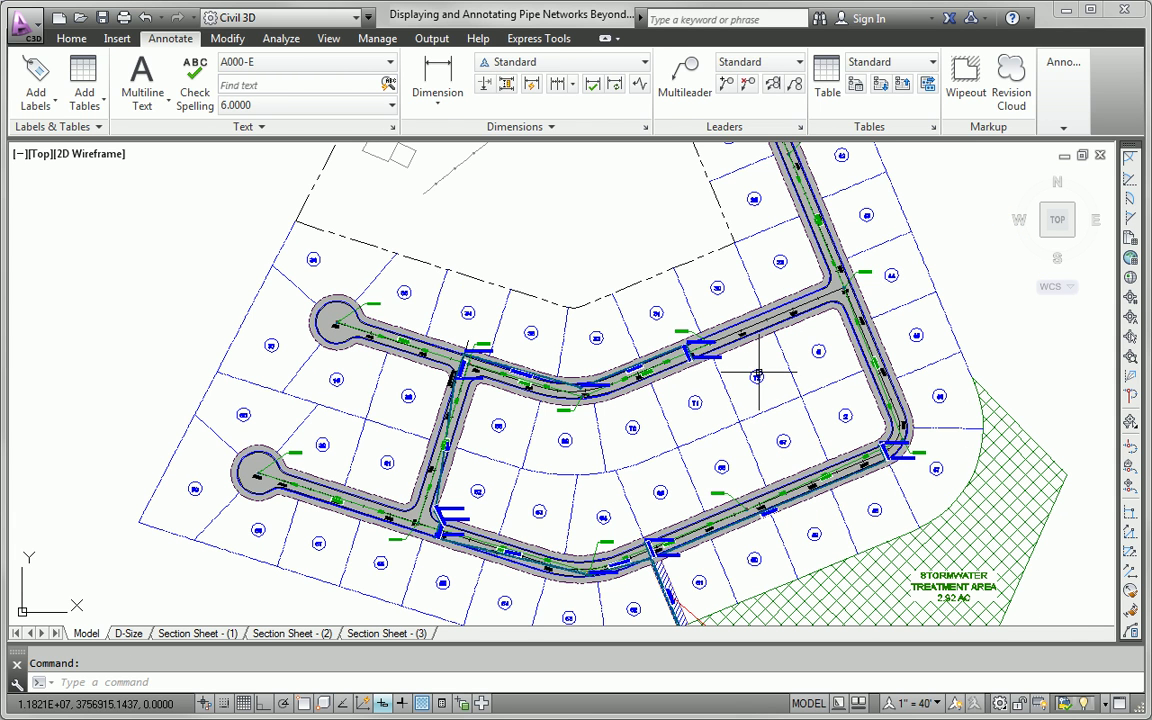
Examine the labels of the road-crossing pipe near SSMH-10 and the storm pipe and inlet numbering from the subdivision entrance to lot 25
left_click(757, 376)
key("Escape")
scroll(777, 333, "up", 6)
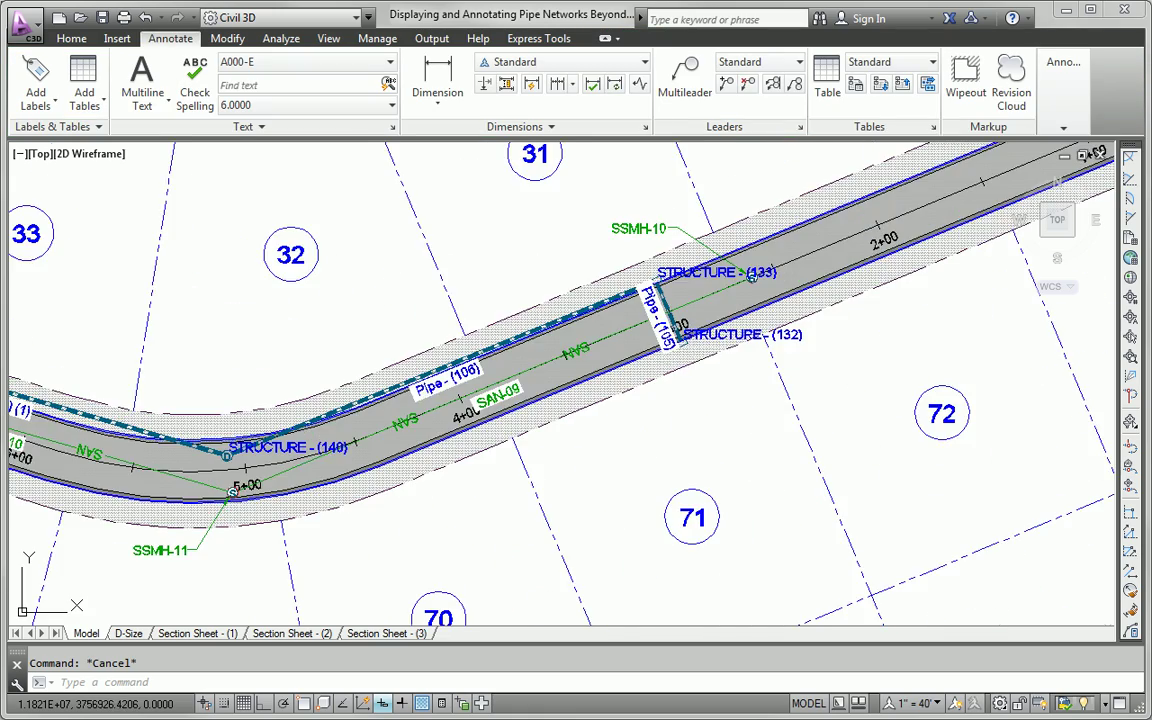
scroll(691, 363, "up", 3)
middle_click_drag(694, 321, 599, 453)
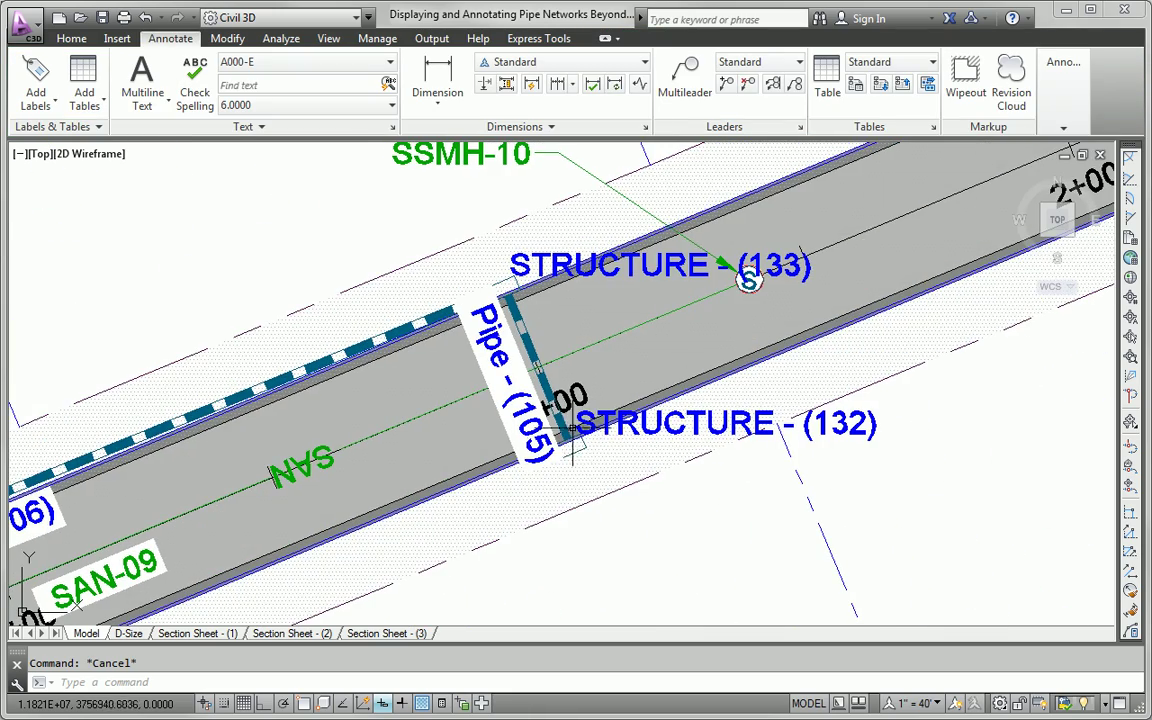
scroll(574, 485, "down", 10)
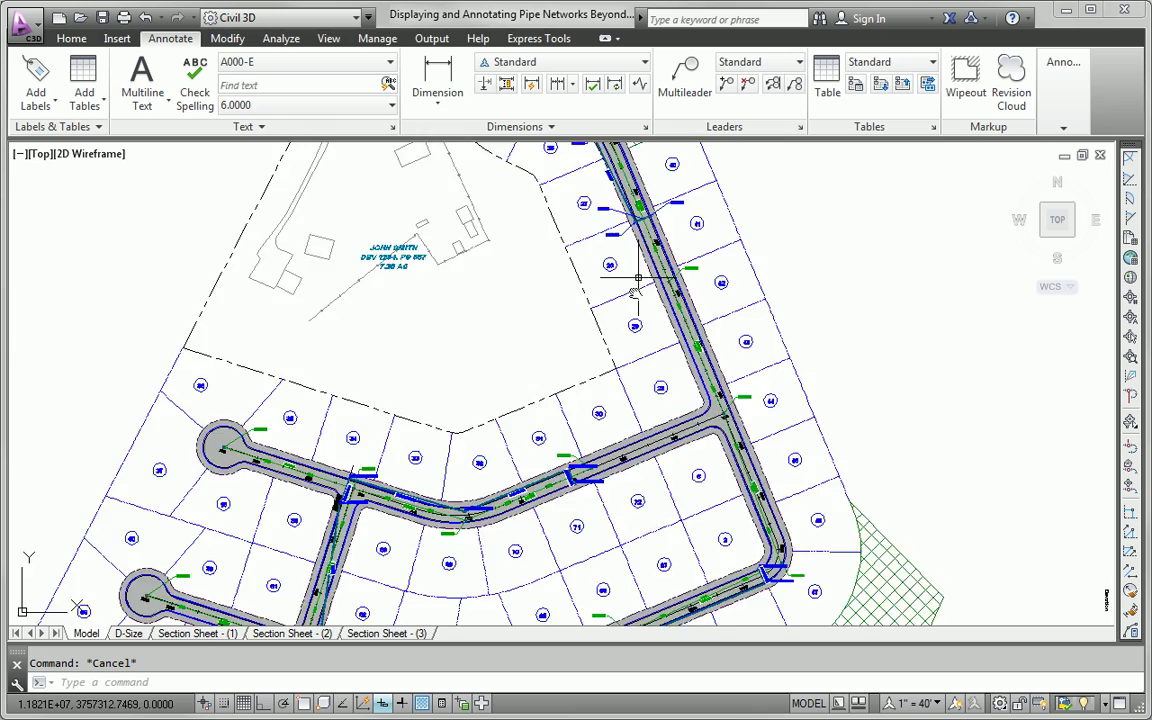
middle_click_drag(638, 290, 642, 575)
scroll(494, 275, "up", 8)
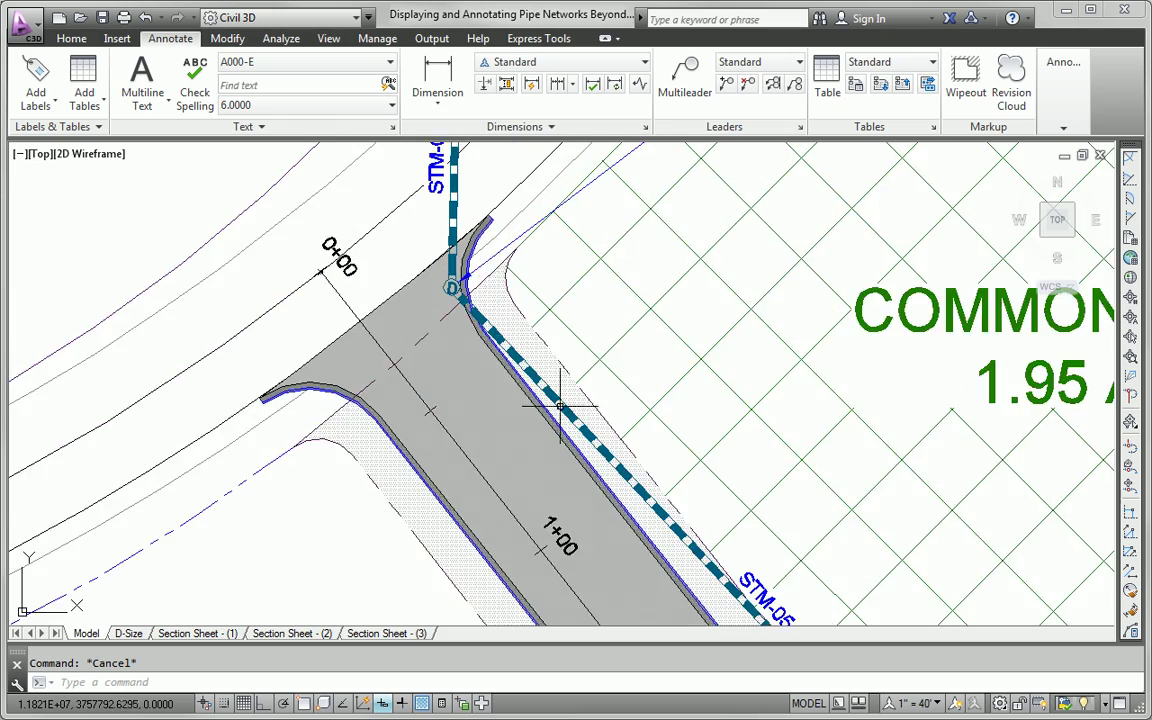
middle_click_drag(617, 478, 309, 216)
mouse_move(668, 441)
middle_mouse_down()
mouse_move(620, 373)
mouse_move(559, 338)
middle_mouse_up()
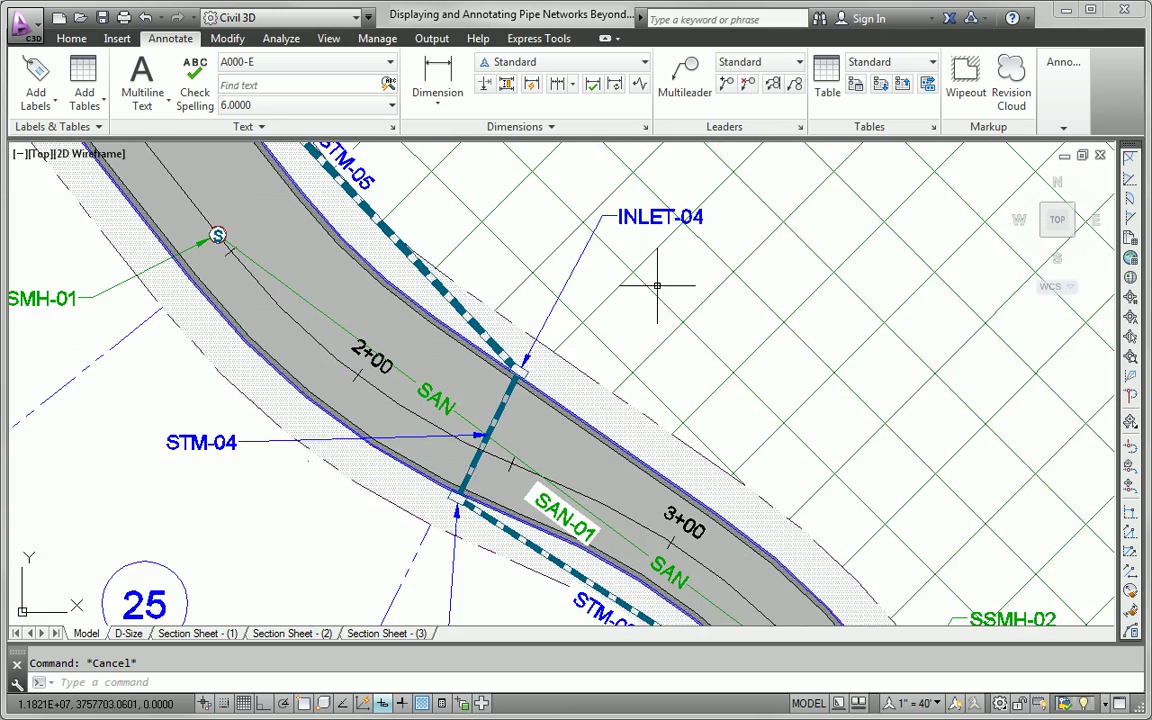
Rename the structure labelled STRUCTURE - (132), near SSMH-10, as INLET-05 and clear the selection
scroll(681, 270, "down", 9)
middle_click_drag(673, 456, 740, 182)
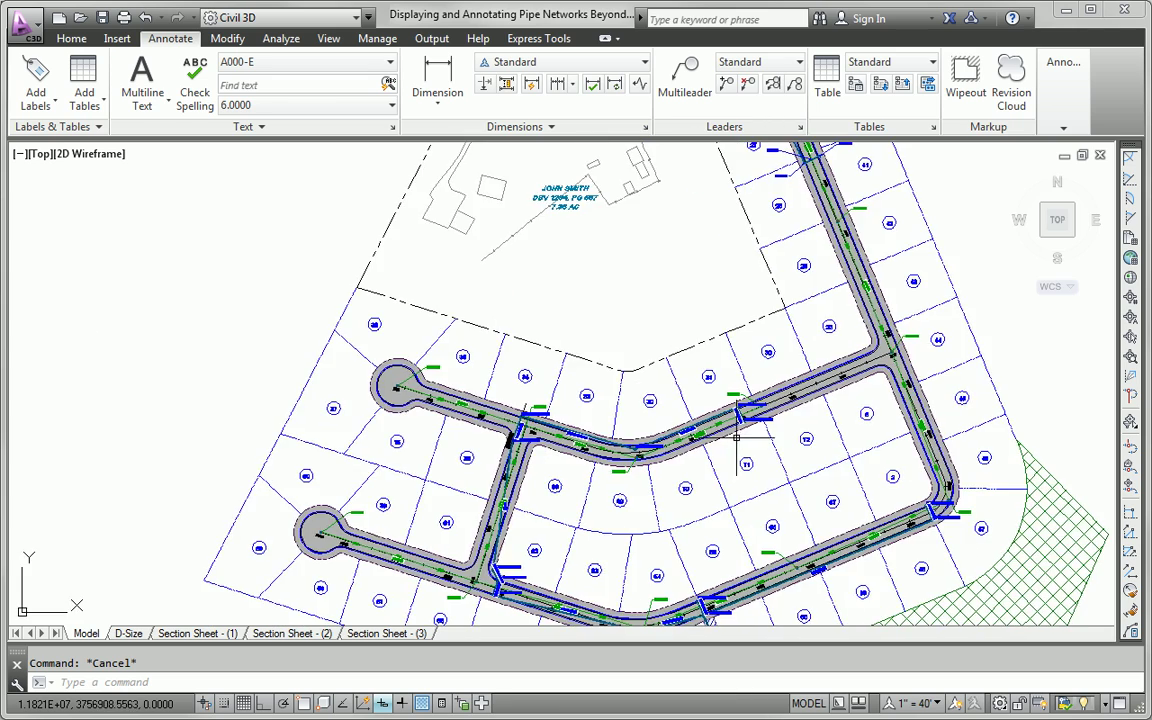
scroll(737, 438, "up", 8)
left_click(562, 396)
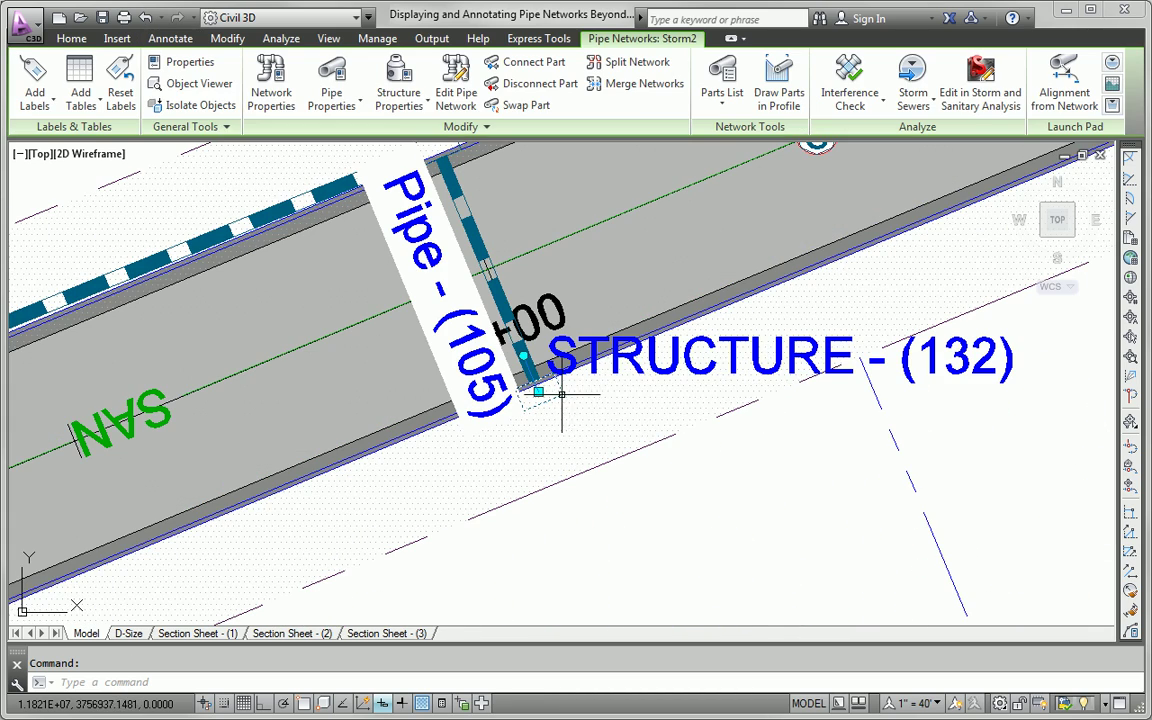
right_click(628, 412)
left_click(668, 548)
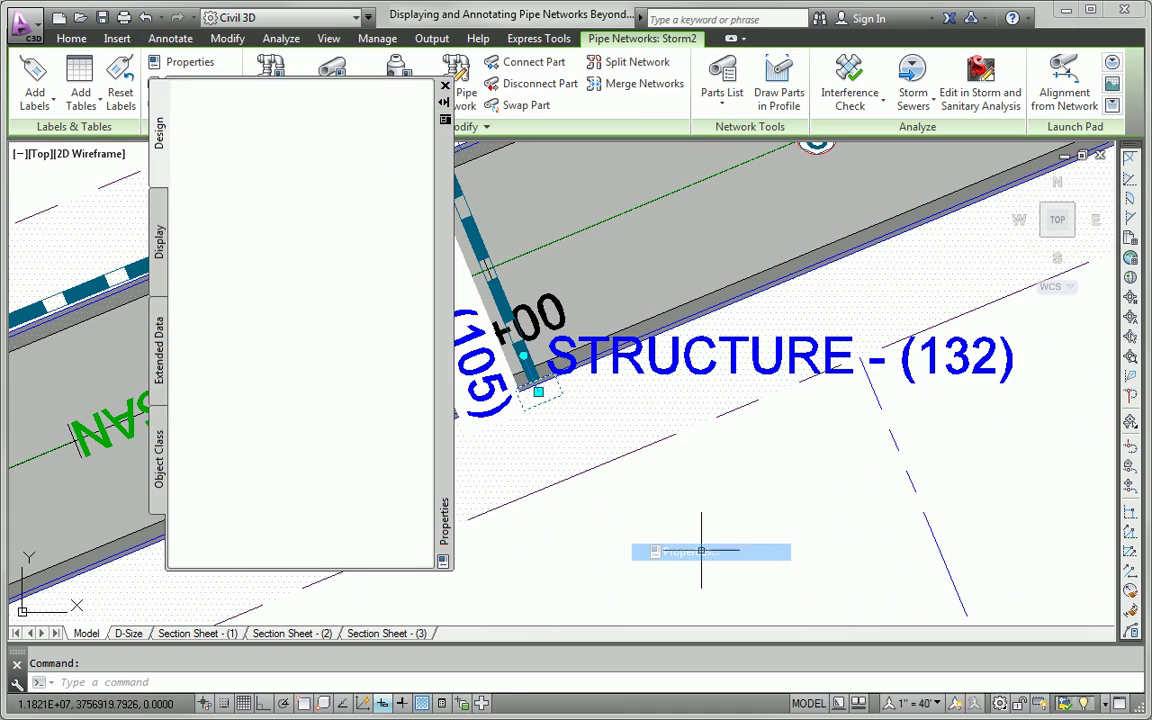
left_click(345, 165)
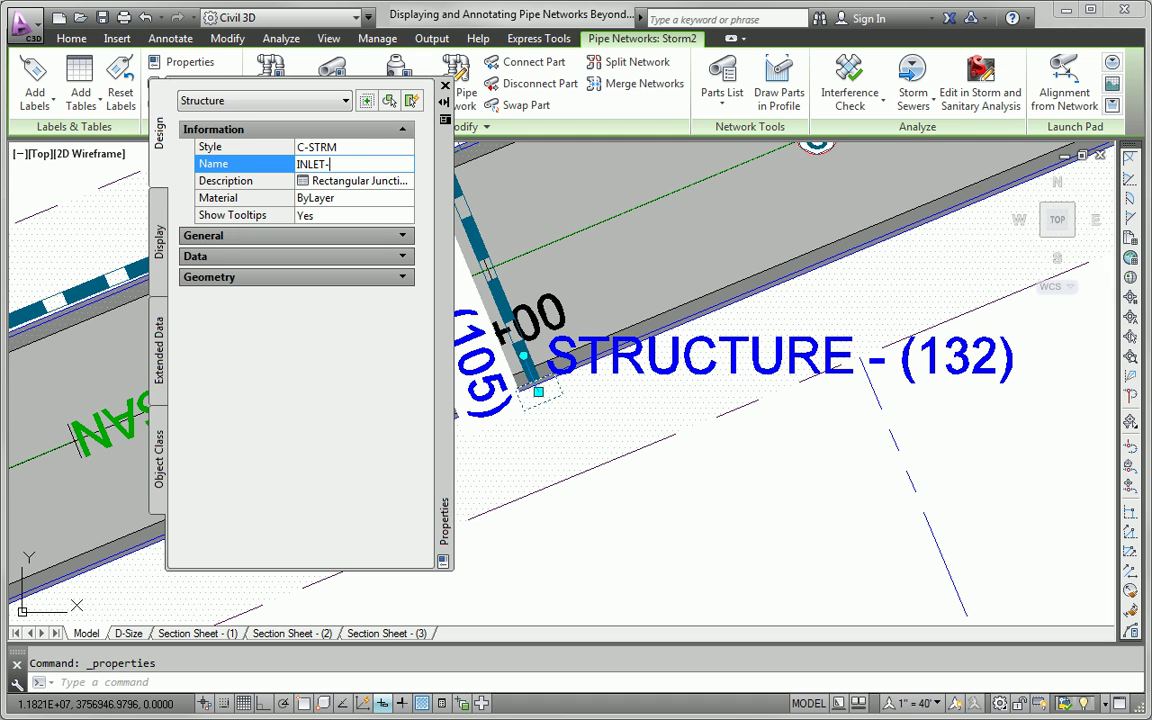
type("INLET-05")
left_click(373, 177)
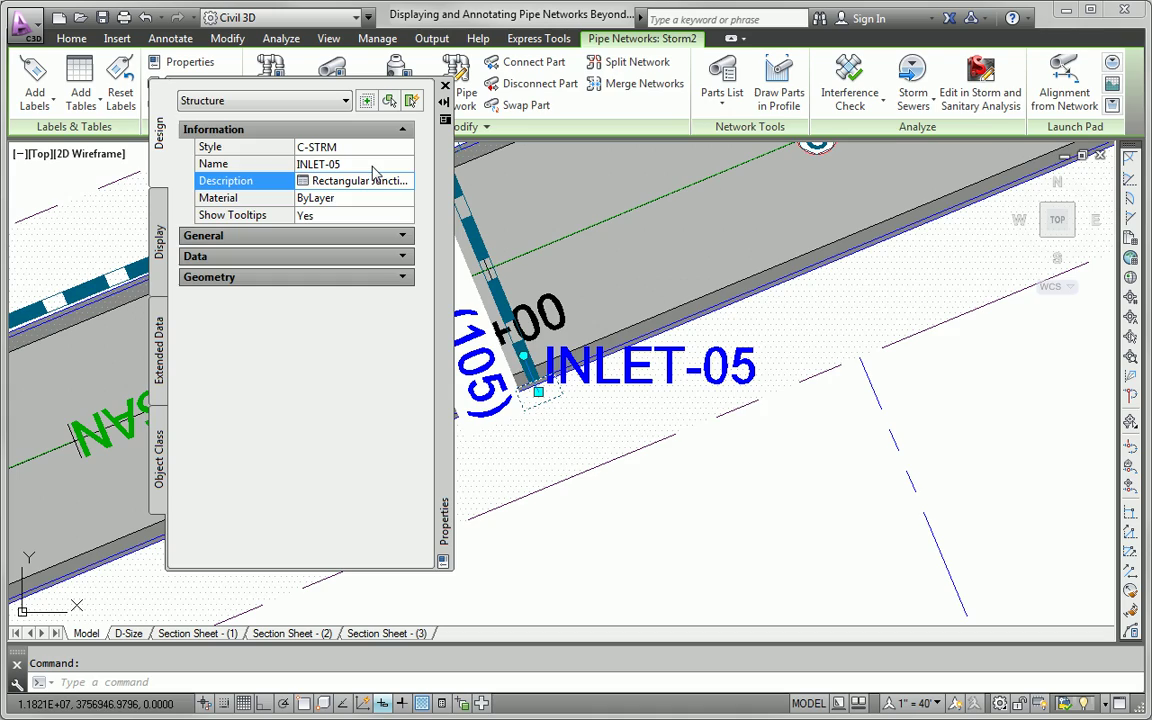
key("Escape")
Check the numbering of the storm pipes at the subdivision entrance and return to the crossing pipe beside INLET-05
scroll(760, 390, "down", 6)
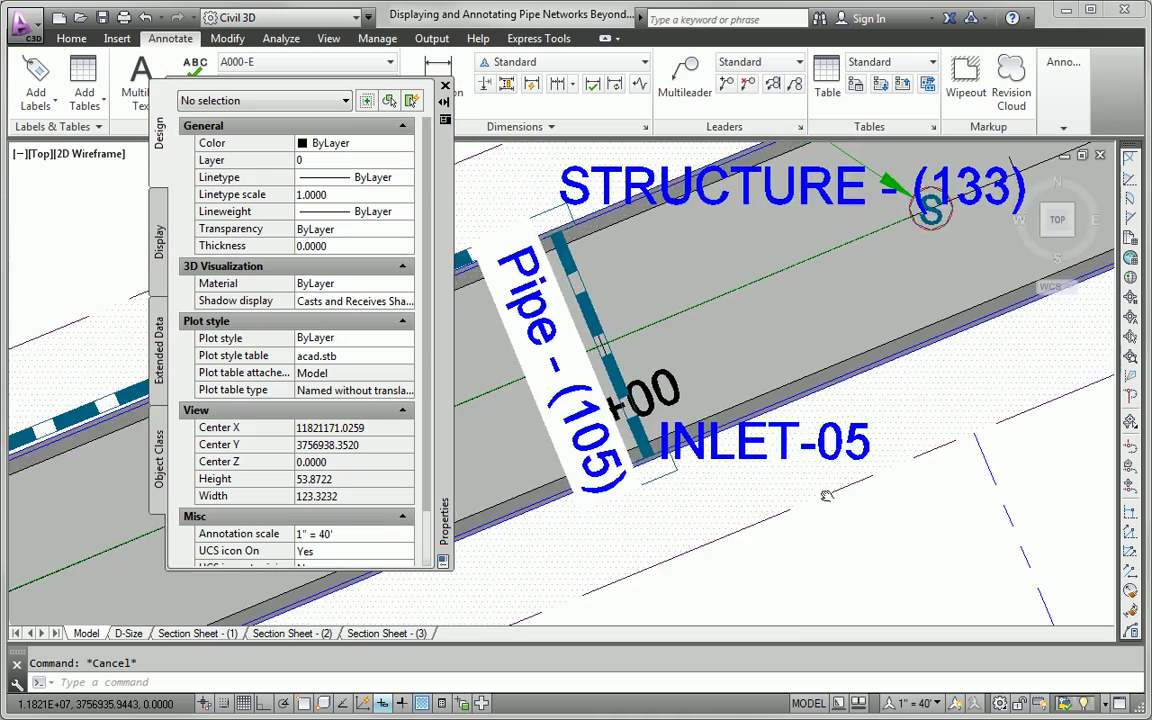
middle_click_drag(834, 222, 747, 608)
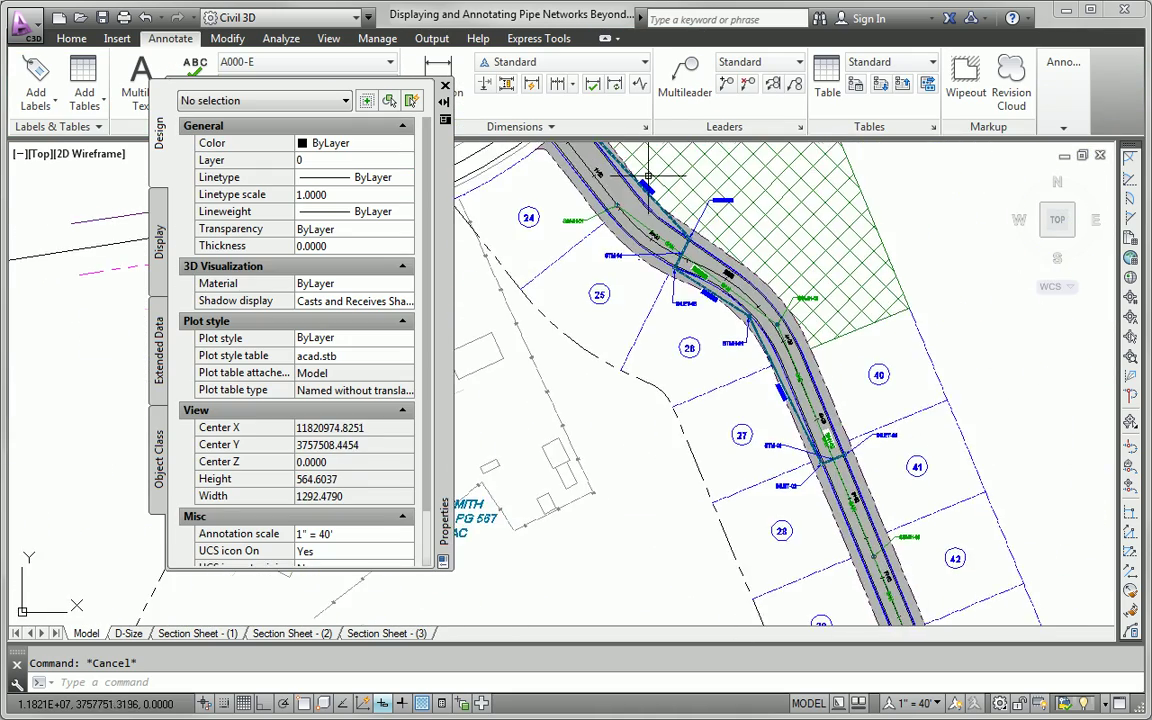
middle_click_drag(648, 177, 670, 444)
scroll(624, 374, "up", 6)
middle_click_drag(527, 257, 817, 374)
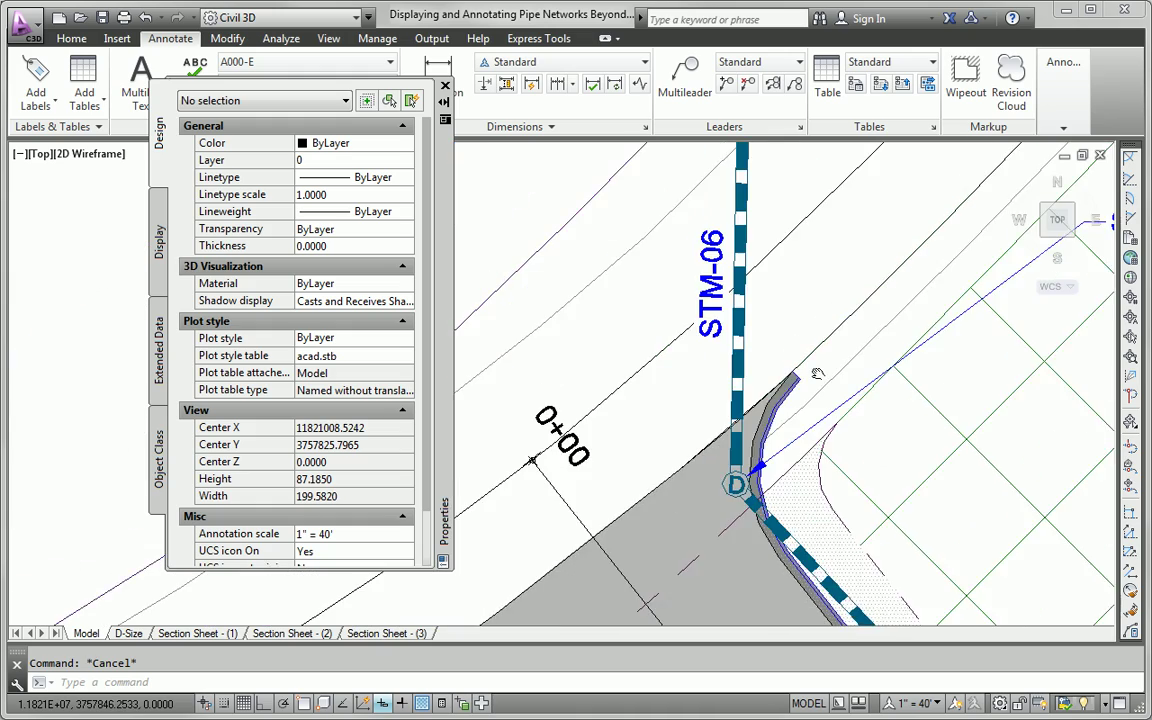
scroll(817, 374, "down", 8)
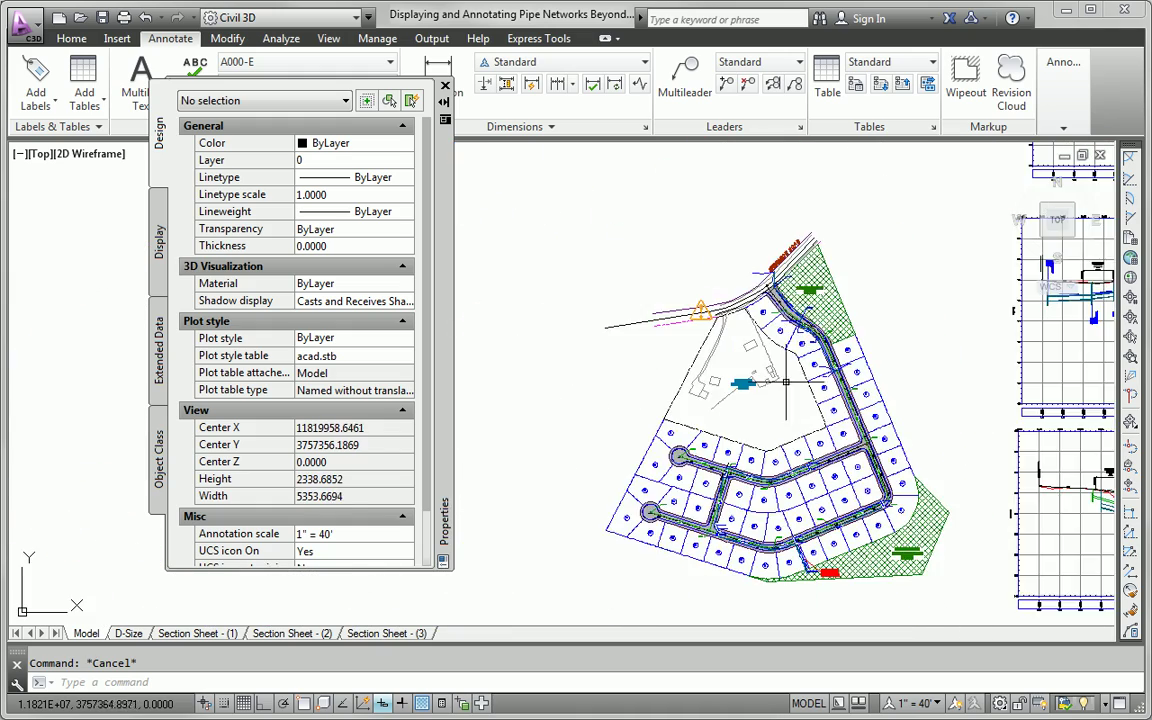
scroll(688, 450, "up", 10)
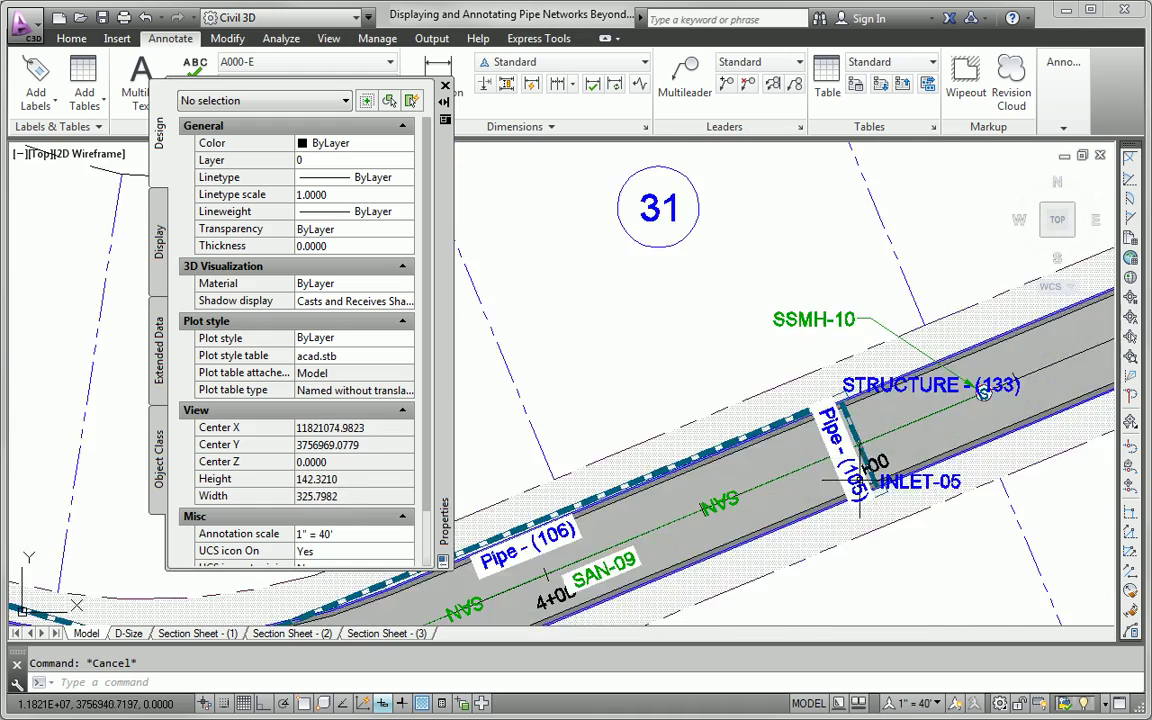
Rename the road-crossing storm pipe ending at INLET-05 as STM-07 and clear the selection
left_click(855, 430)
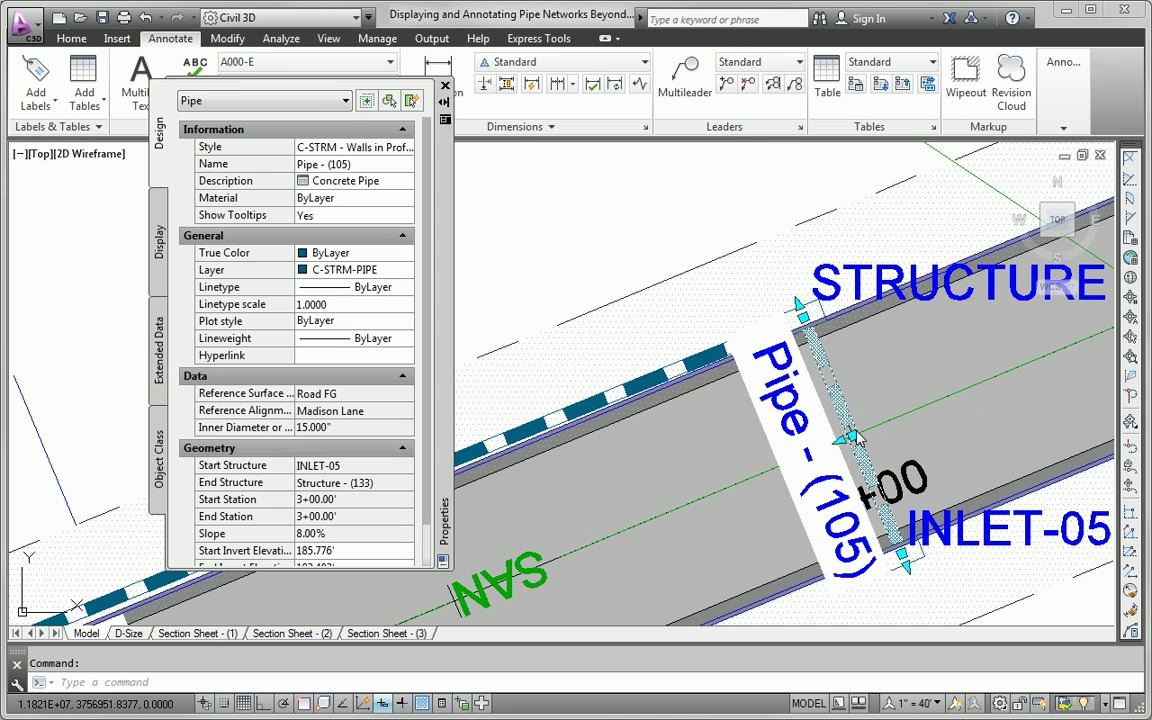
left_click(367, 163)
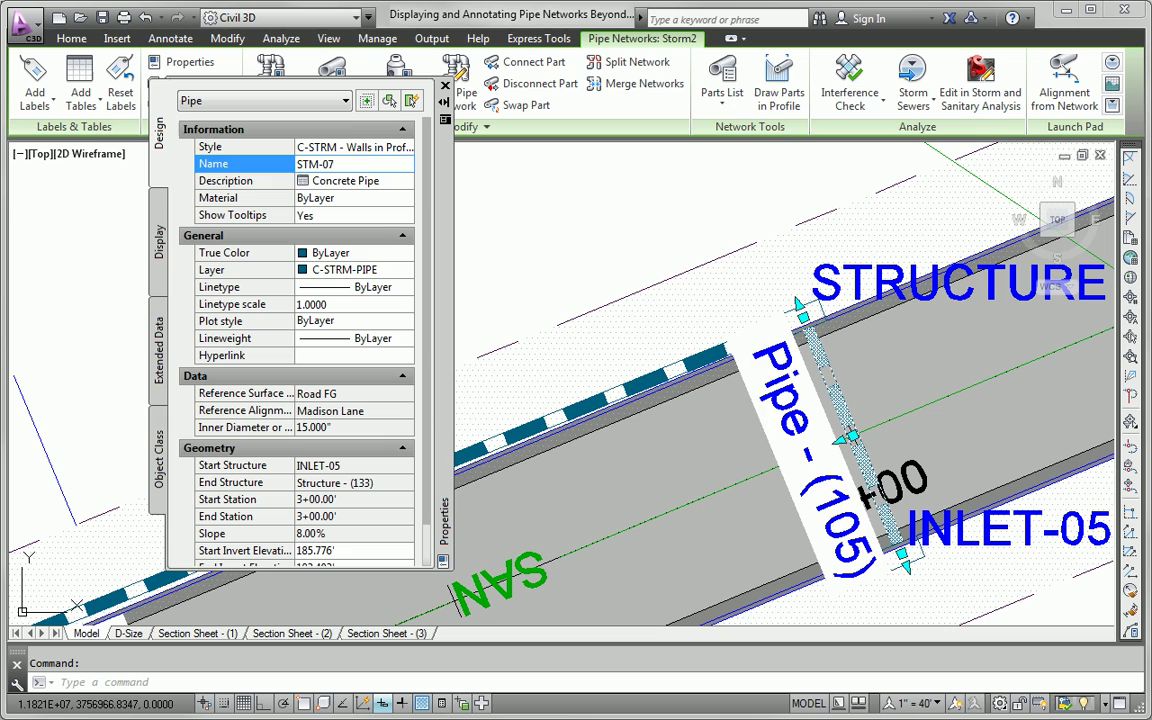
key("Return")
key("Escape")
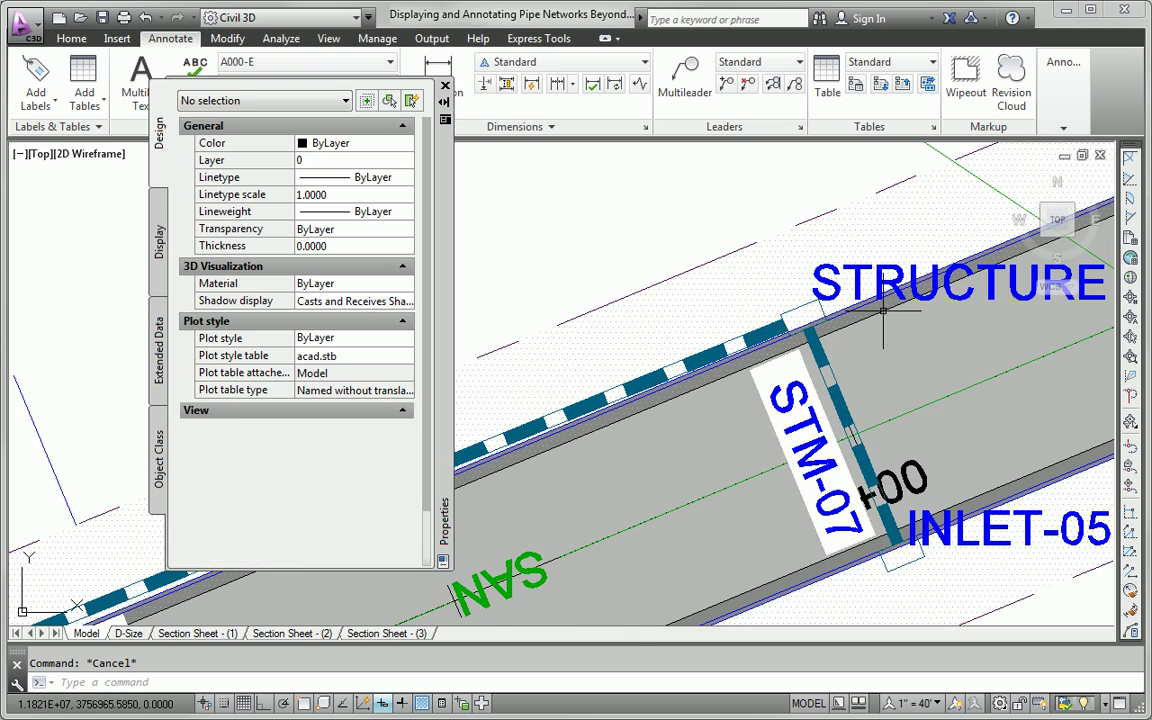
Rename the structure at the opposite end of STM-07 from INLET-05 as INLET-06 and clear the selection
scroll(790, 340, "down", 3)
scroll(745, 340, "up", 2)
middle_click_drag(745, 340, 685, 318)
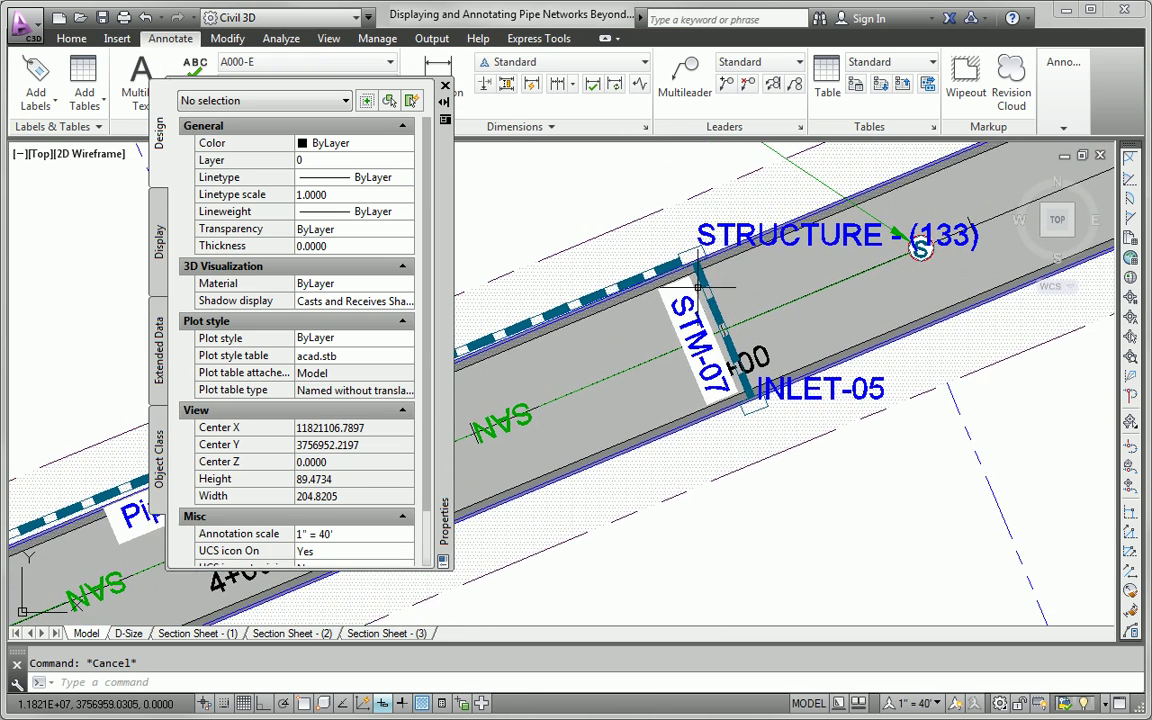
left_click(690, 253)
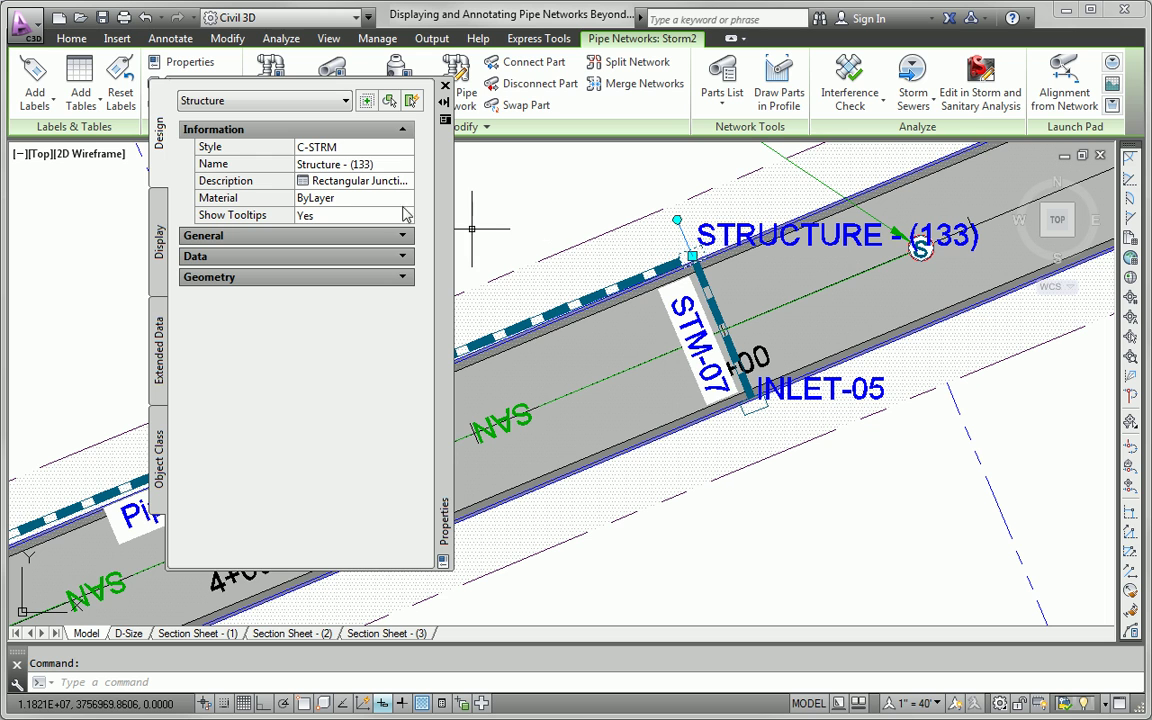
left_click(364, 168)
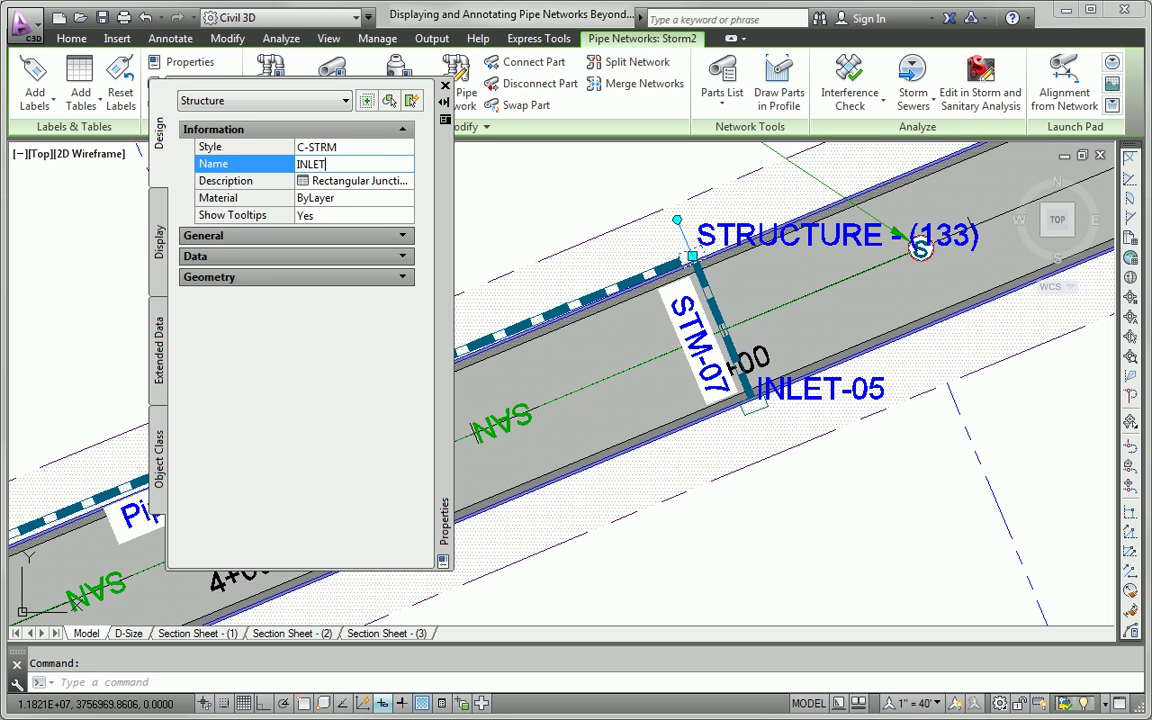
key("Return")
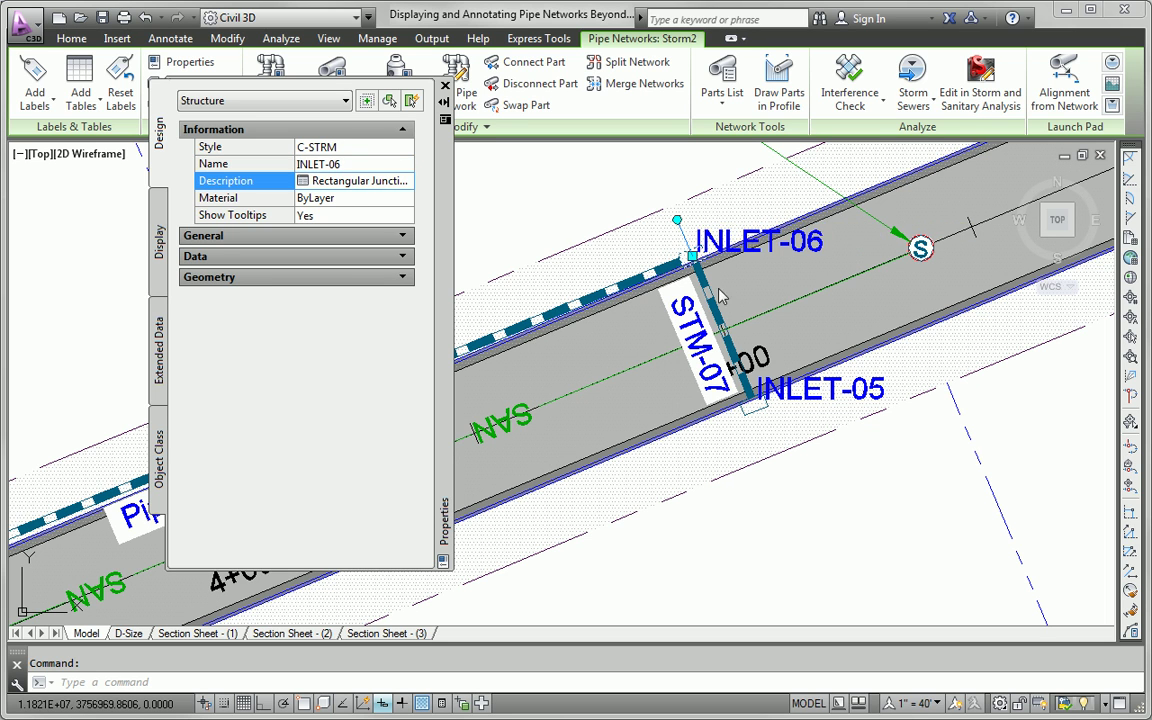
scroll(862, 548, "down", 2)
middle_click_drag(862, 548, 1096, 434)
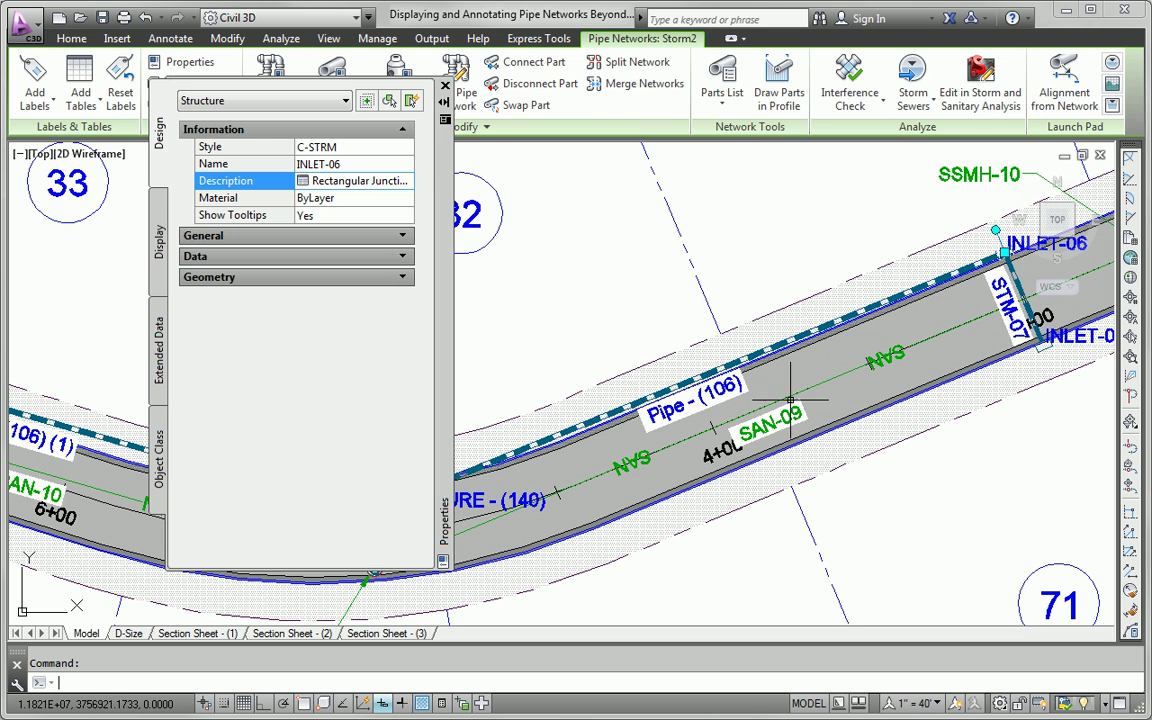
key("Escape")
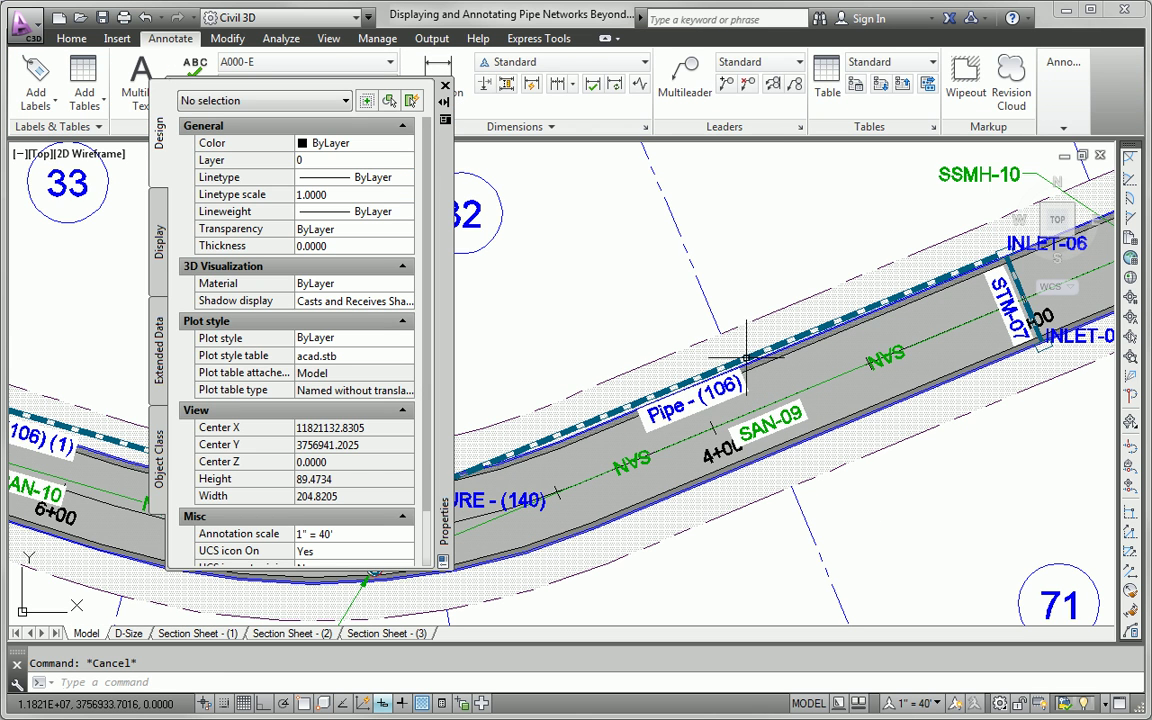
Rename the storm pipe running from INLET-06 along the road below lot 32 as STM-08 and clear the selection
left_click(746, 356)
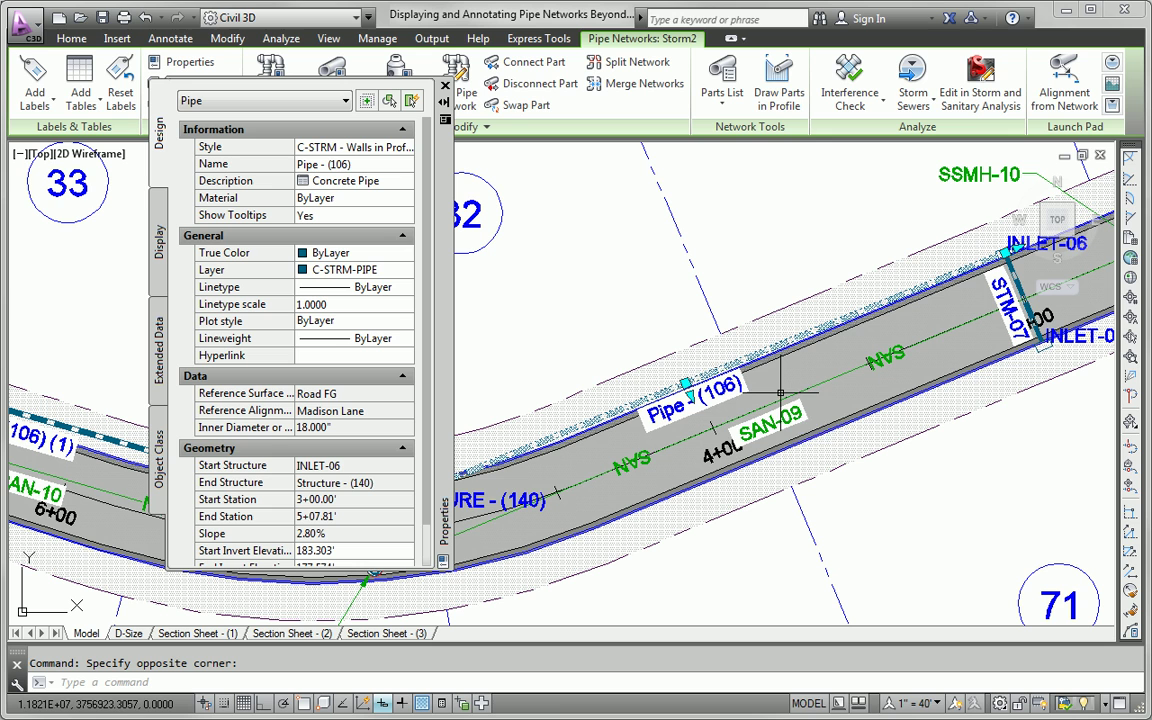
left_click(348, 165)
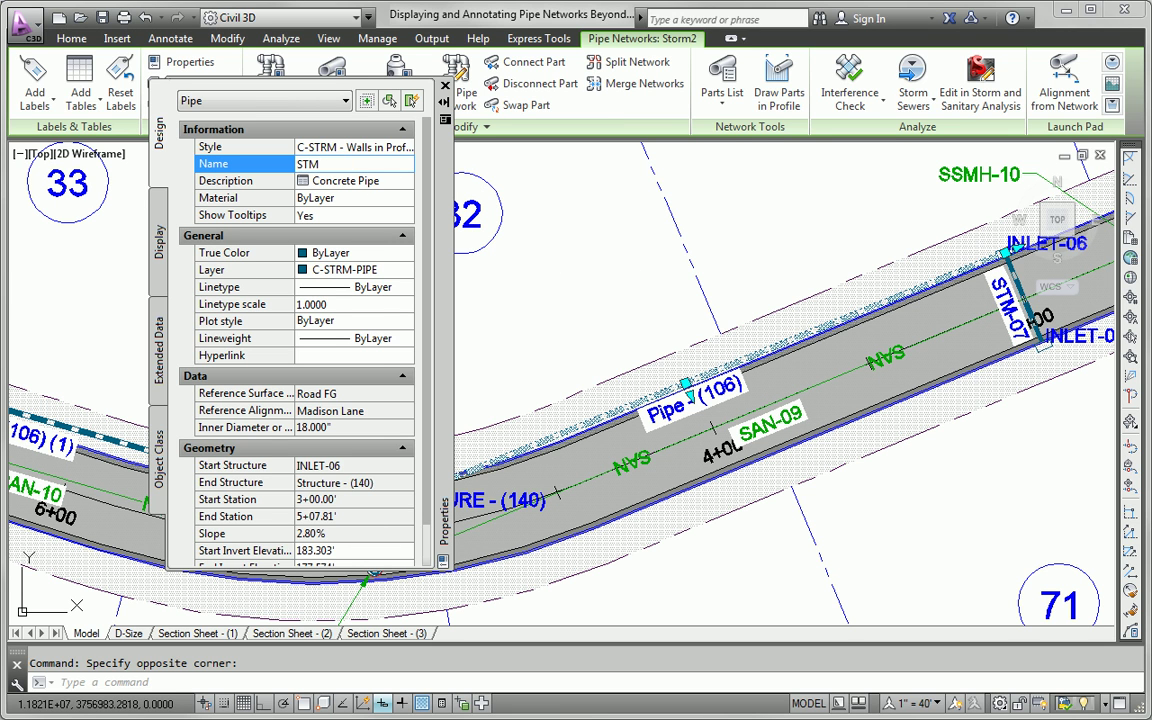
type("STM-08")
key("Tab")
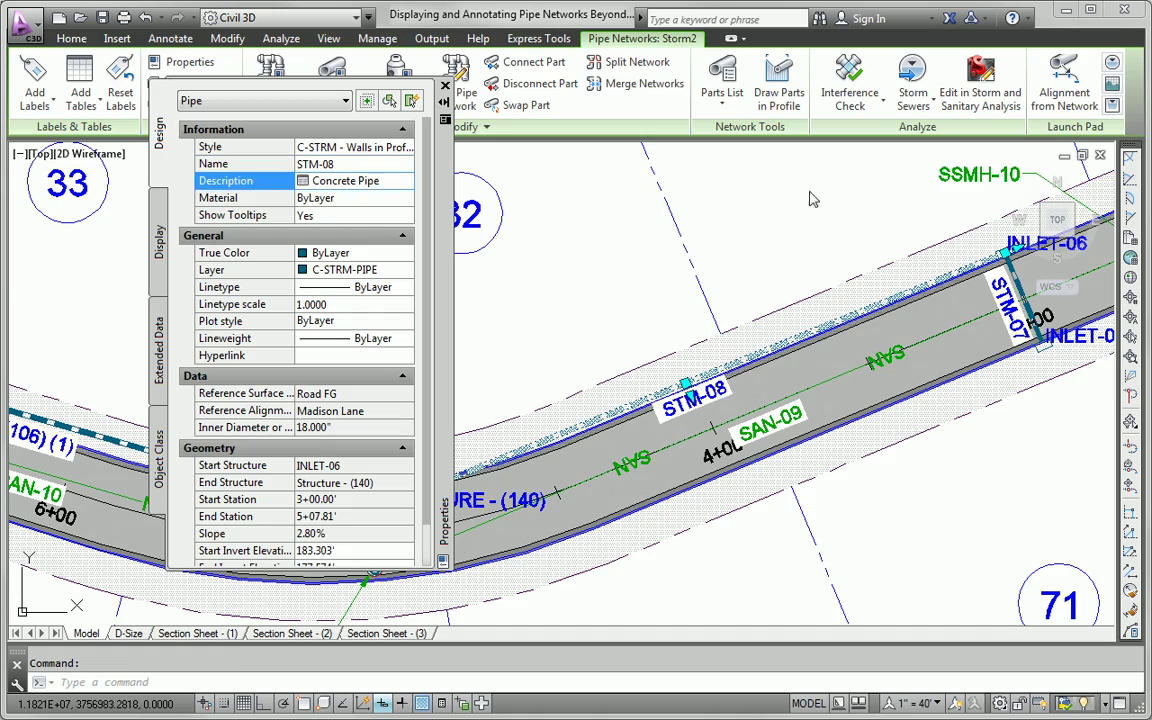
key("Escape")
Check the numbering of the existing storm structures at the subdivision entrance near the common area
middle_click_drag(717, 377, 1000, 285)
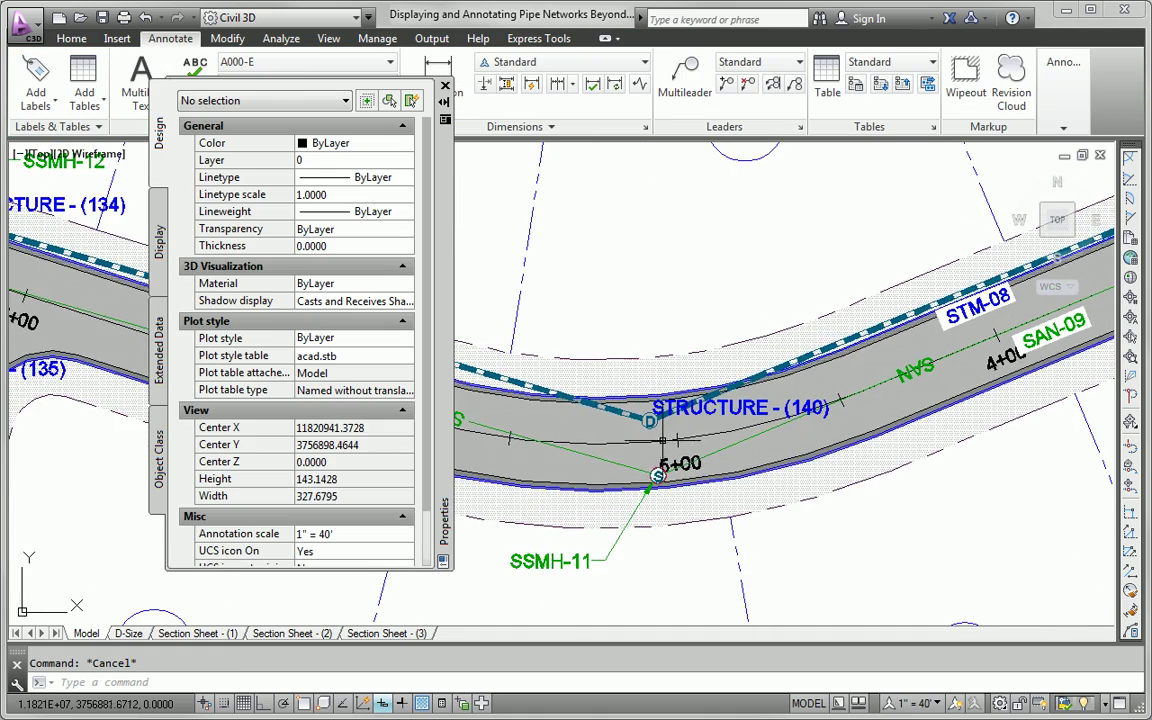
scroll(662, 440, "down", 8)
middle_click_drag(650, 430, 575, 200)
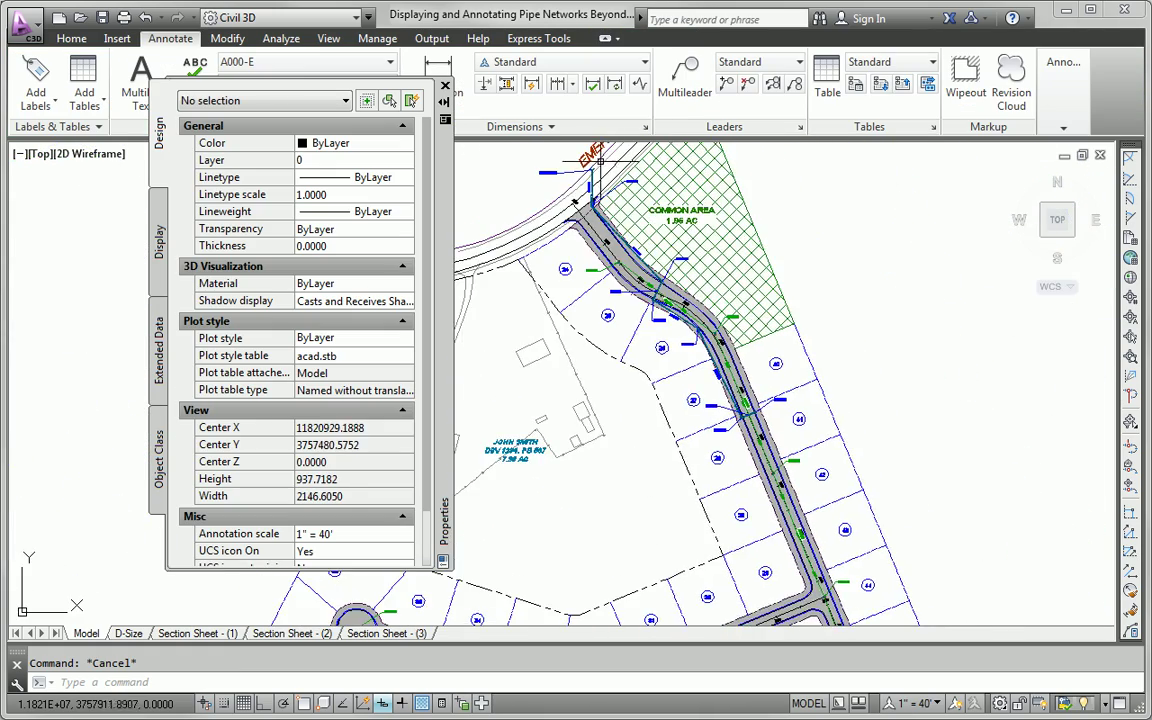
scroll(592, 160, "up", 10)
mouse_move(596, 275)
middle_mouse_down()
mouse_move(563, 478)
mouse_move(633, 352)
middle_mouse_up()
scroll(633, 352, "down", 10)
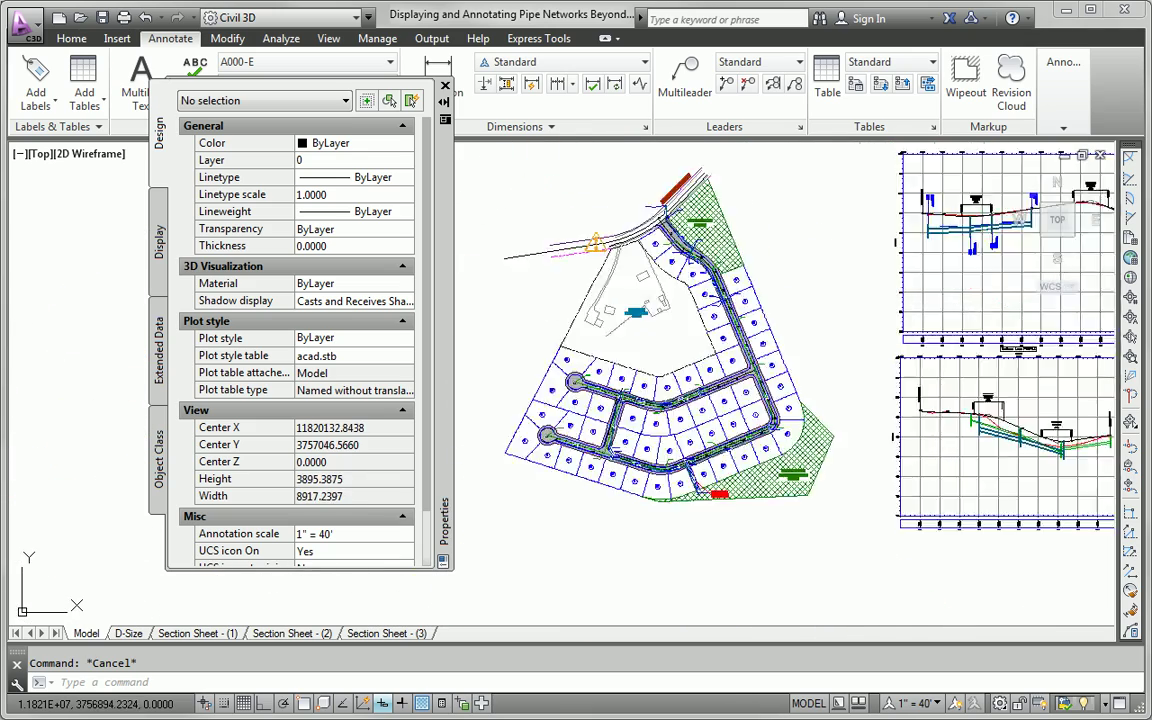
Rename the storm manhole at the road bend near SSMH-11 as STMH-03 and clear the selection
scroll(668, 405, "up", 12)
middle_click_drag(540, 401, 602, 416)
left_click(602, 416)
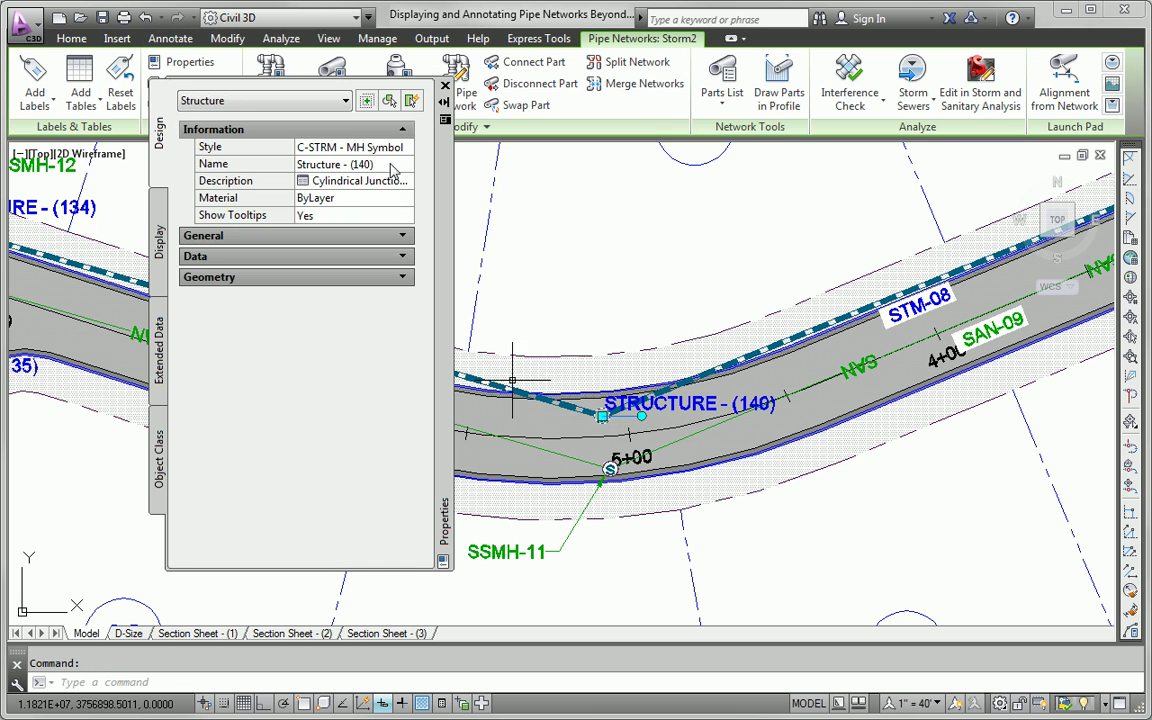
left_click(389, 165)
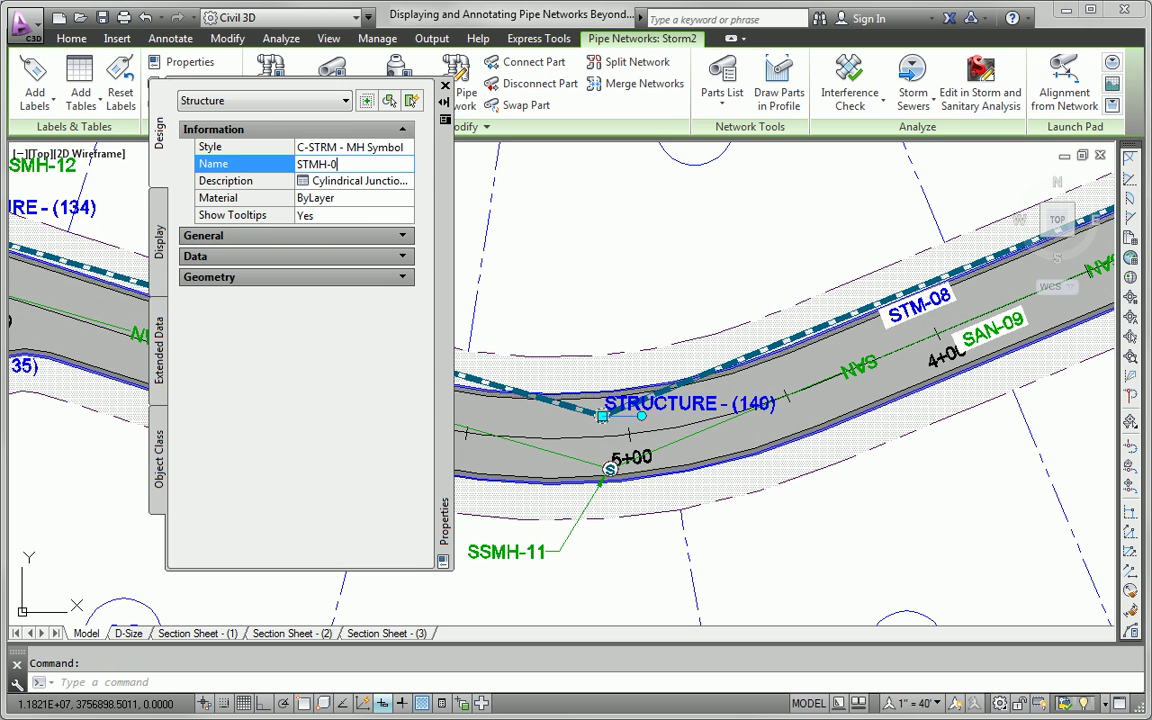
key("Return")
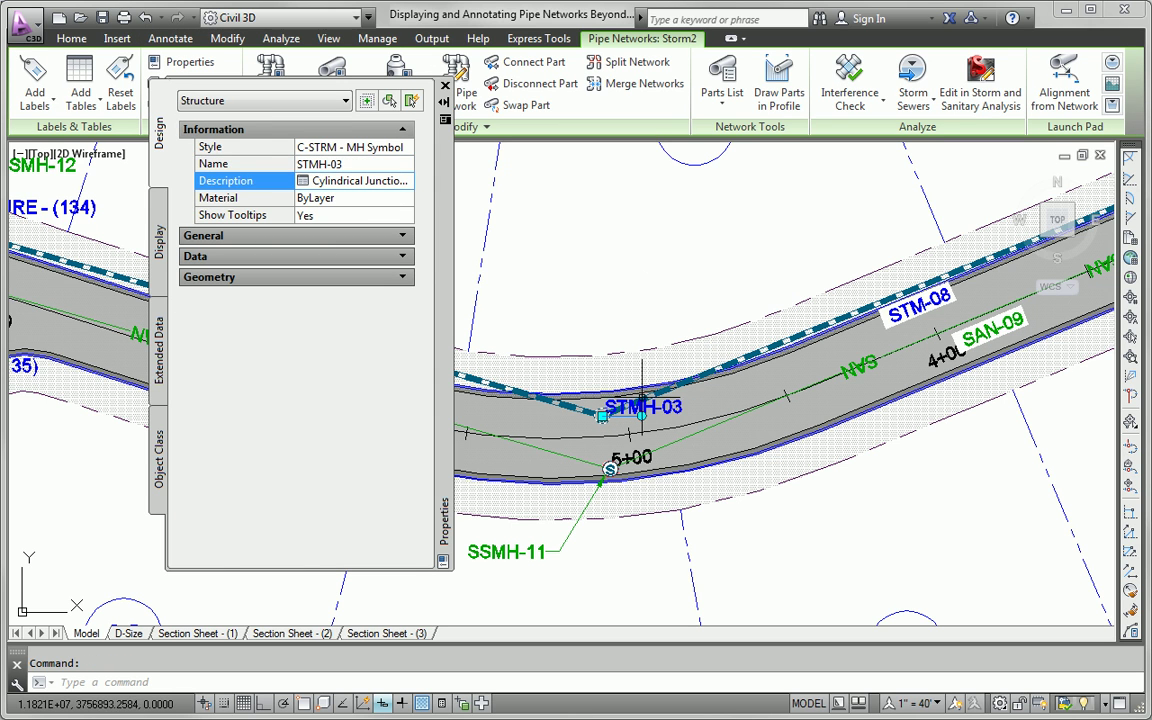
key("Escape")
Examine the default storm pipe and structure labels along the remaining roads down to the drainage easement
middle_click_drag(649, 410, 1033, 365)
scroll(842, 364, "down", 3)
middle_click_drag(779, 366, 803, 298)
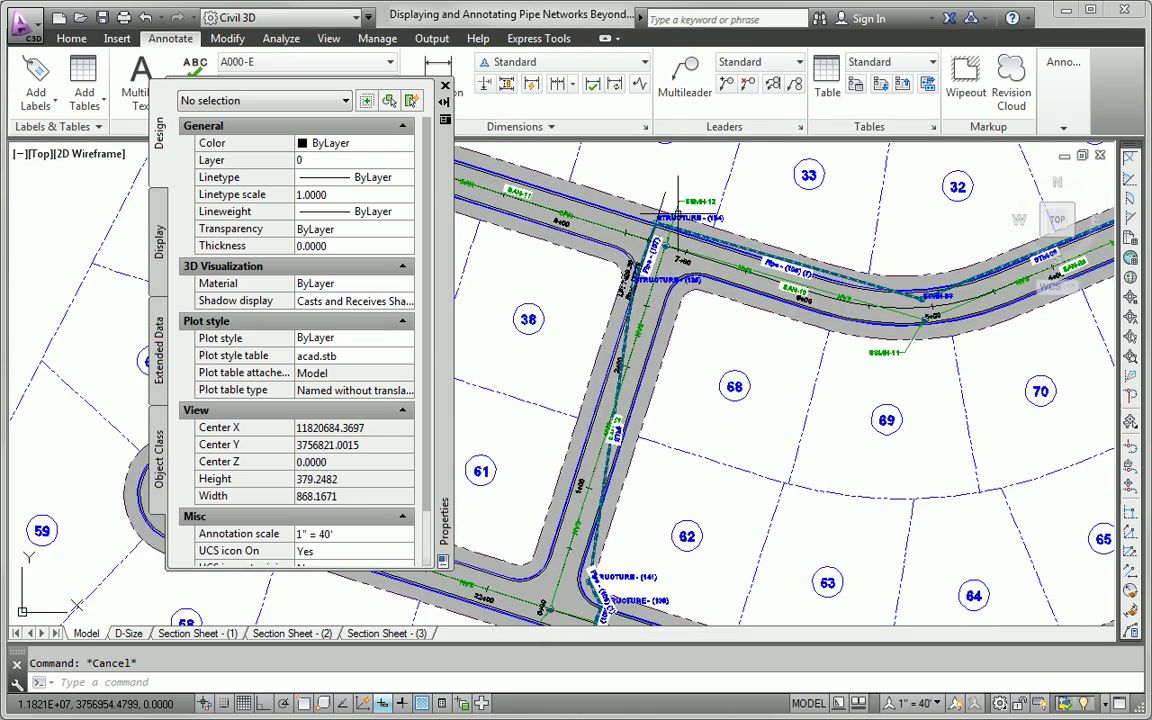
mouse_move(625, 511)
middle_mouse_down()
mouse_move(562, 264)
mouse_move(579, 270)
middle_mouse_up()
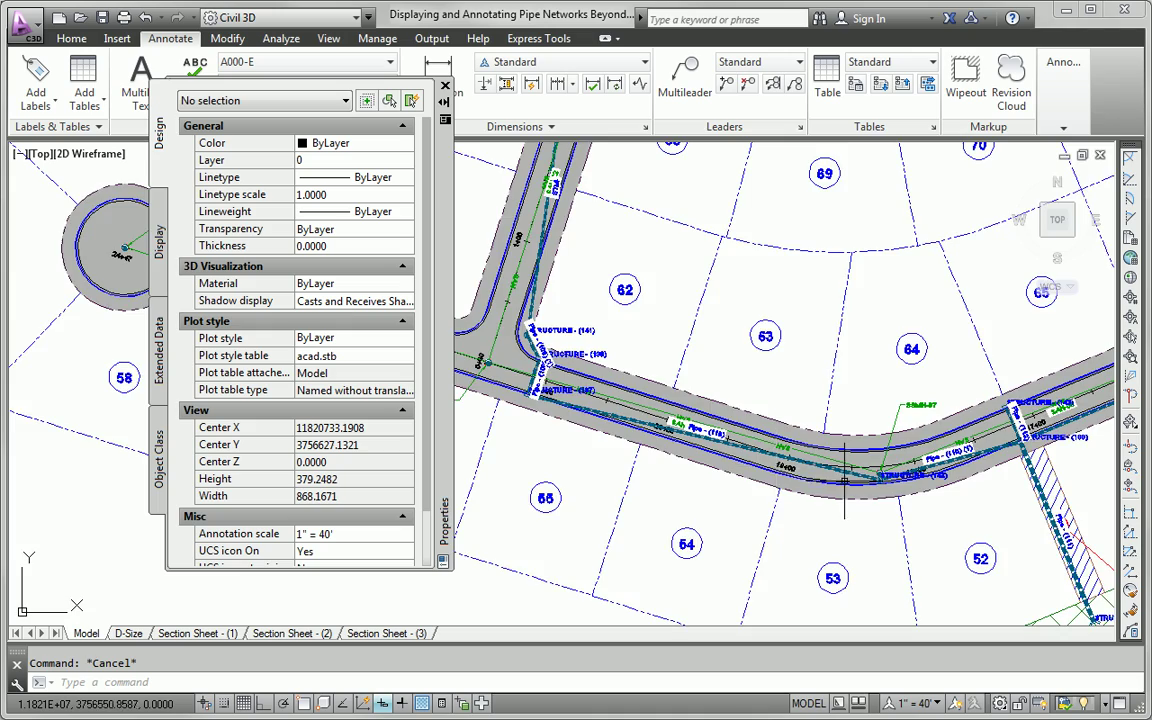
scroll(845, 481, "down", 4)
middle_click_drag(830, 448, 719, 508)
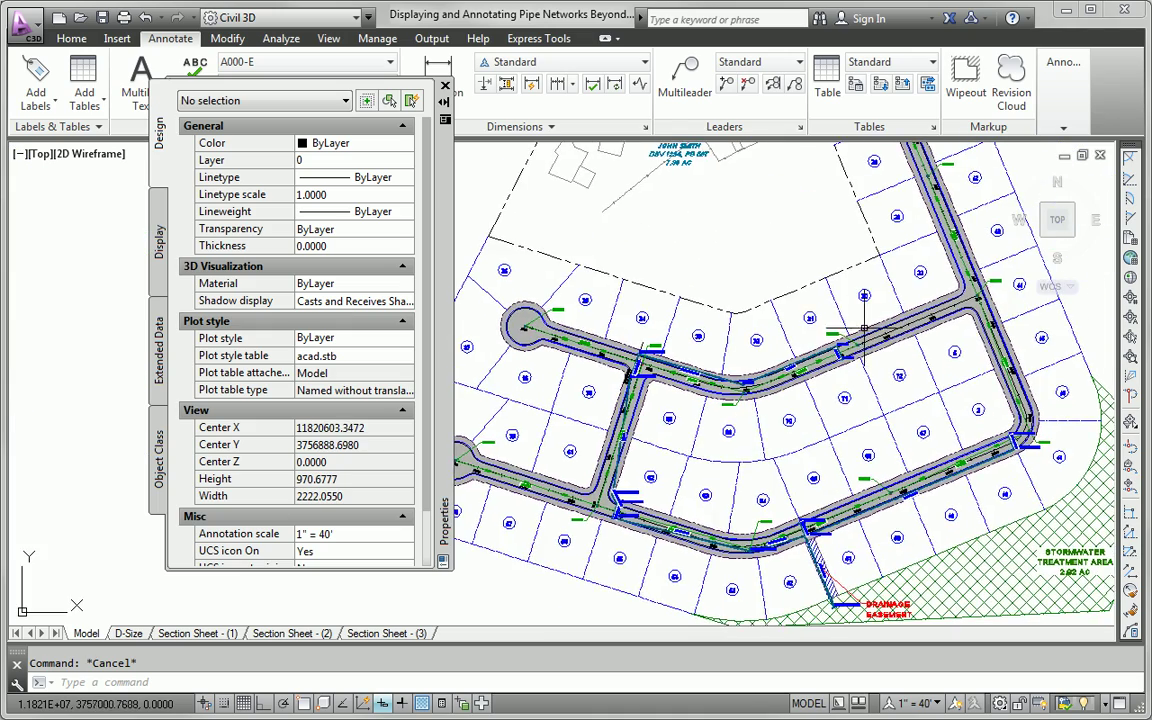
Move the INLET-05 label off the road to the side opposite SSMH-10, with a leader to its structure
scroll(863, 327, "up", 10)
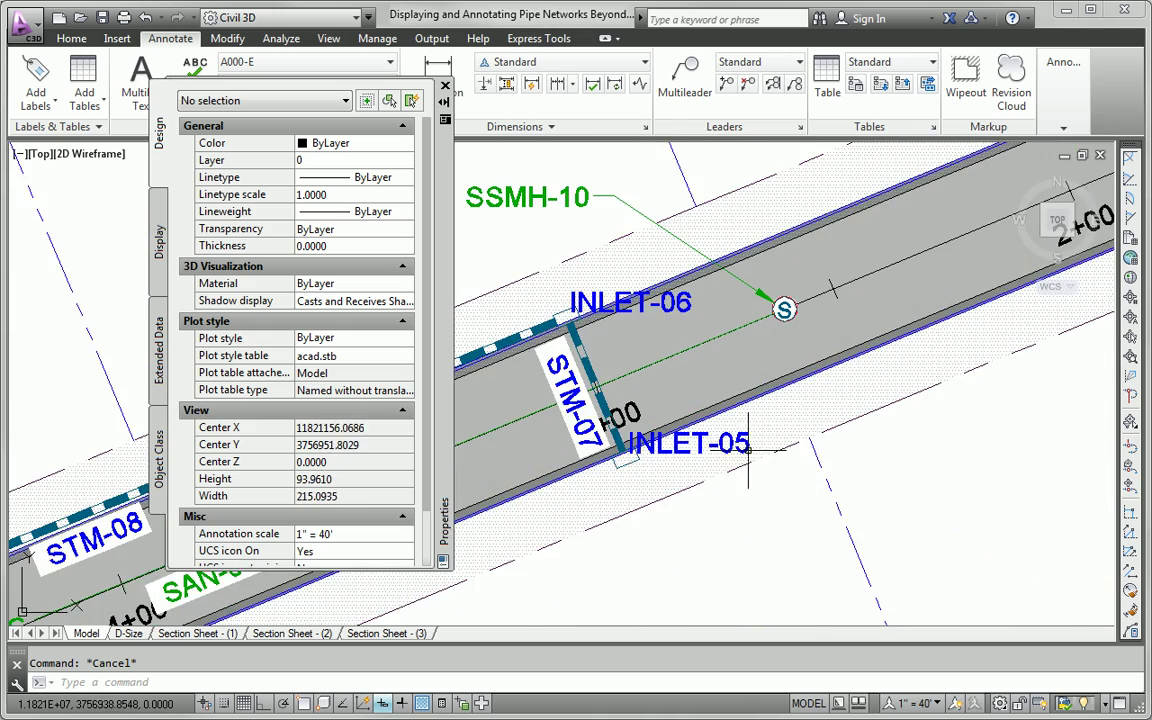
left_click(748, 450)
left_click(625, 457)
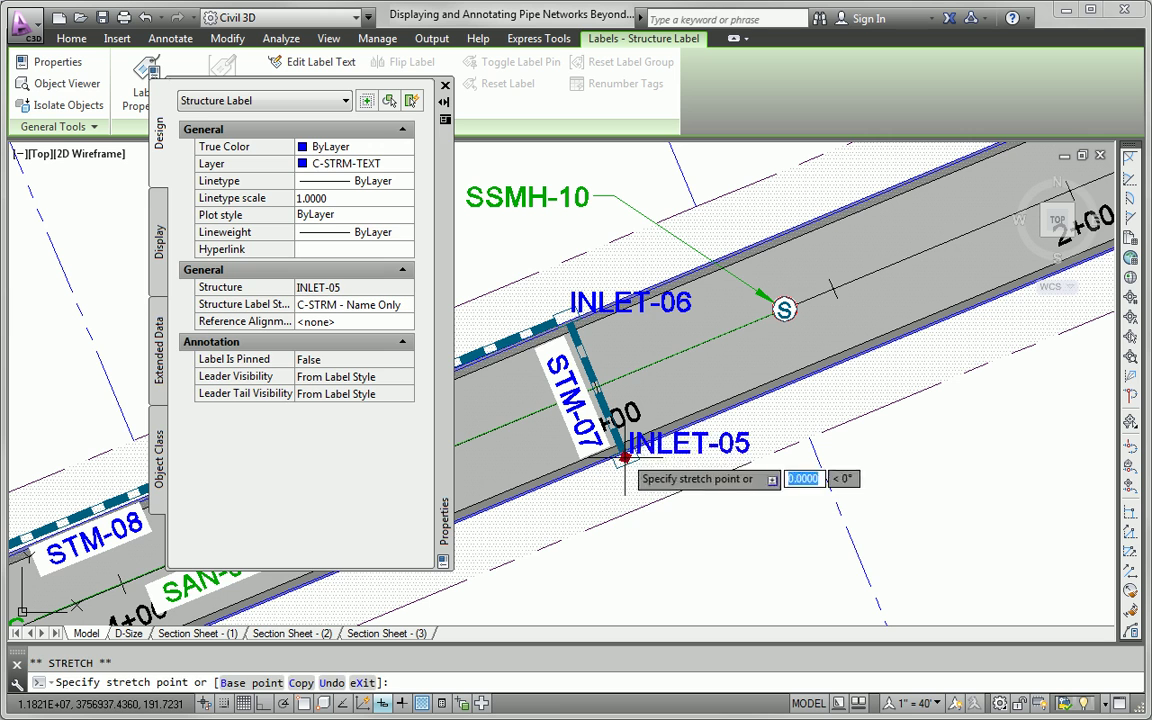
left_click(663, 552)
key("Escape")
Move the INLET-06 label off the road on the SSMH-10 side, with a leader to its structure
middle_click_drag(738, 499, 891, 560)
left_click(722, 370)
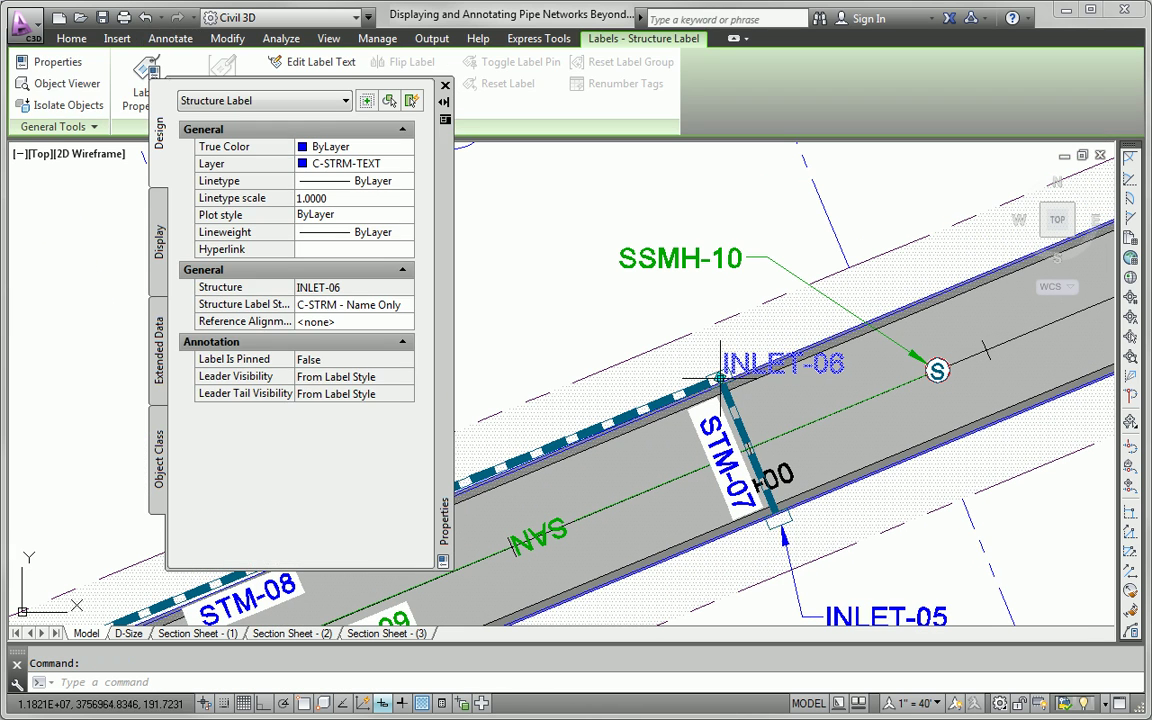
left_click(720, 378)
left_click(616, 314)
key("Escape")
Move the STM-07 label off the crossing pipe to beside the INLET-05 label, with a leader to the pipe
middle_click_drag(721, 462, 968, 370)
middle_click_drag(726, 364, 615, 386)
middle_click_drag(730, 400, 553, 400)
left_click(735, 355)
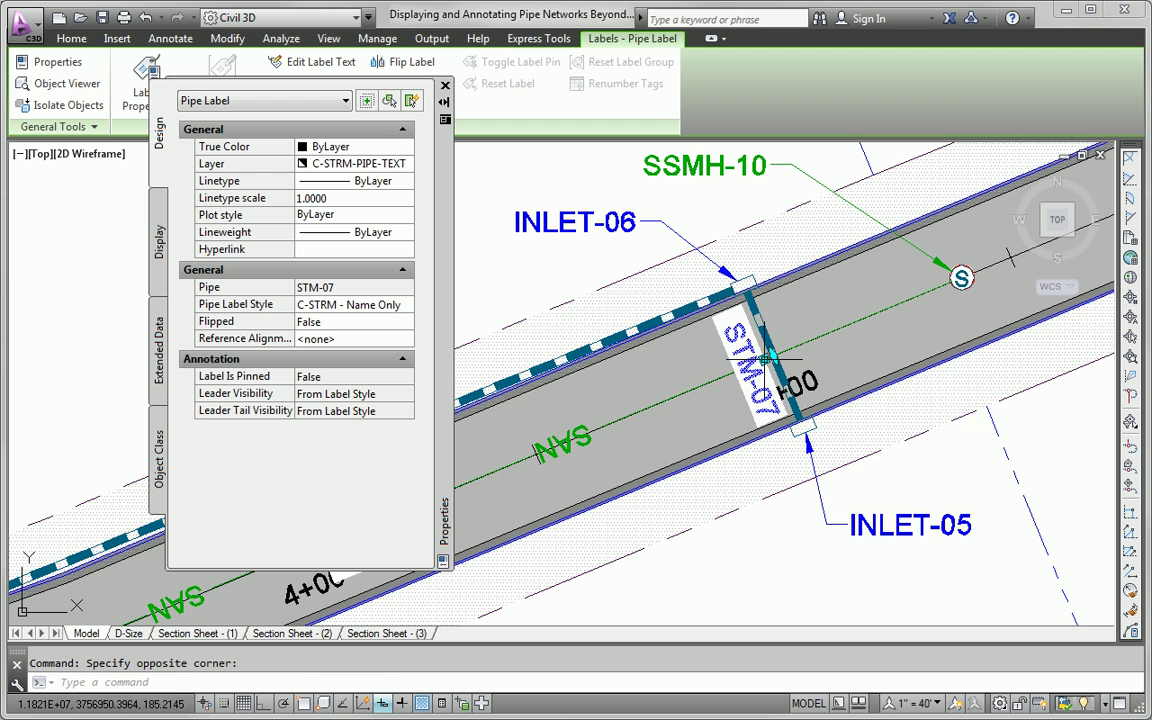
left_click(755, 360)
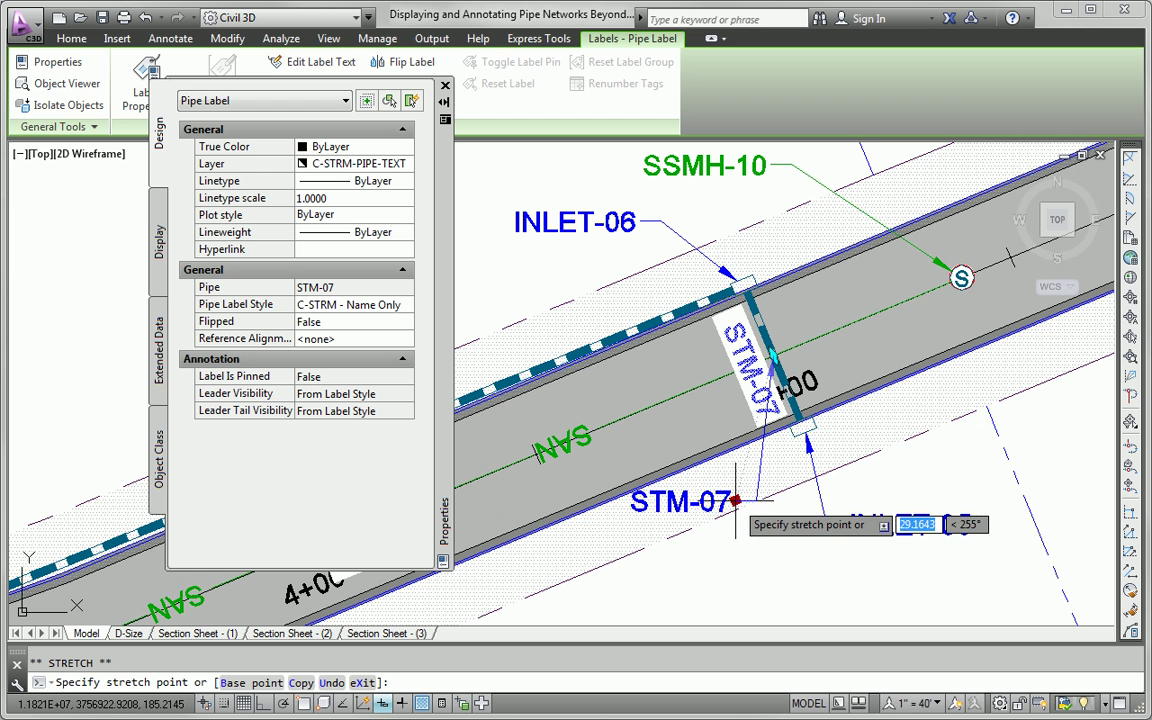
left_click(741, 500)
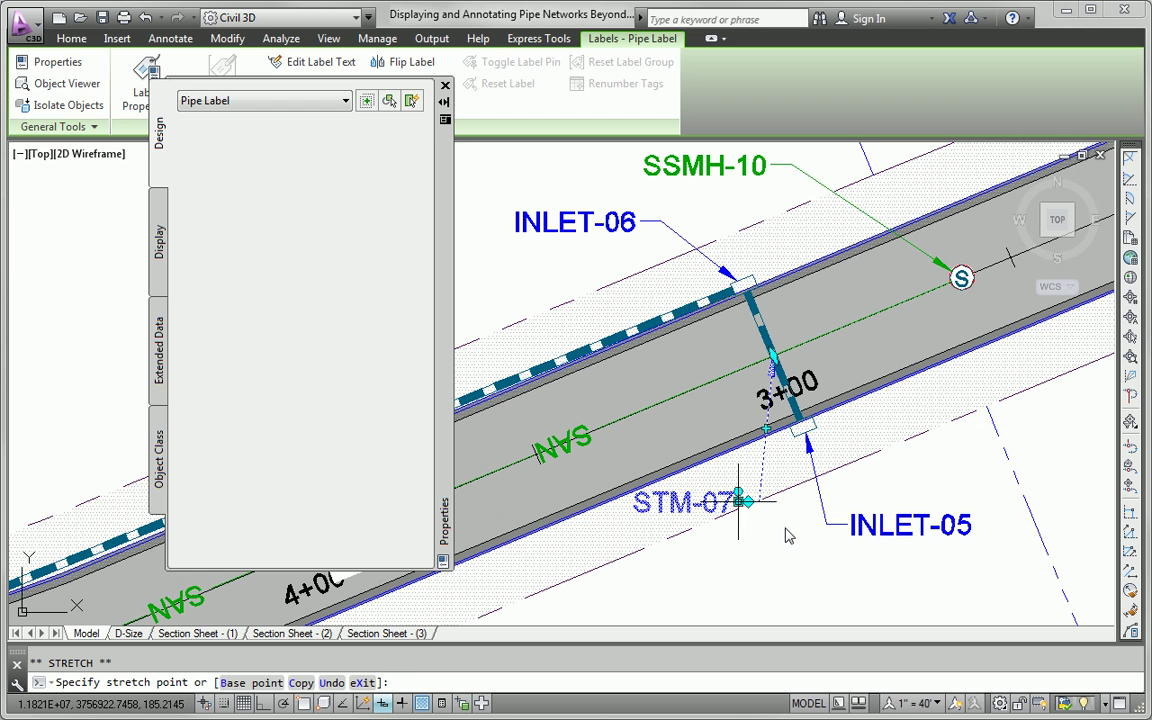
key("Escape")
Review the storm labels along the road from INLET-06 past STMH-03 towards lot 33
scroll(779, 534, "down", 2)
middle_click_drag(802, 543, 989, 410)
scroll(937, 472, "down", 2)
middle_click_drag(937, 472, 932, 420)
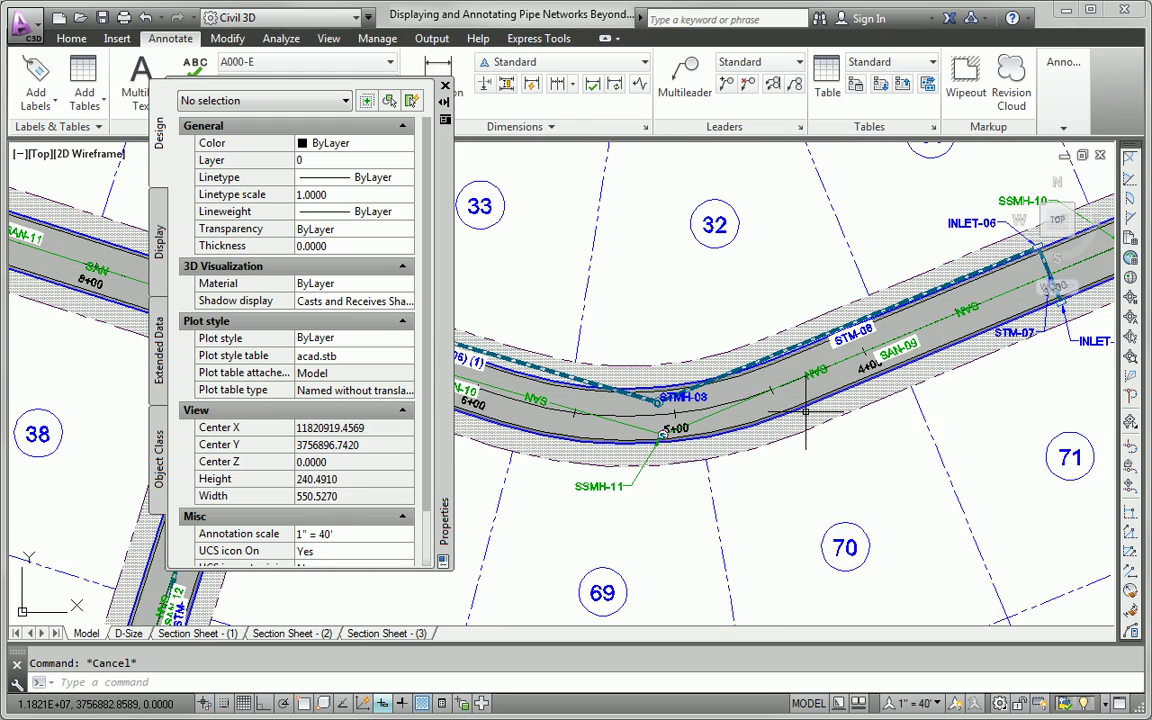
scroll(806, 412, "down", 2)
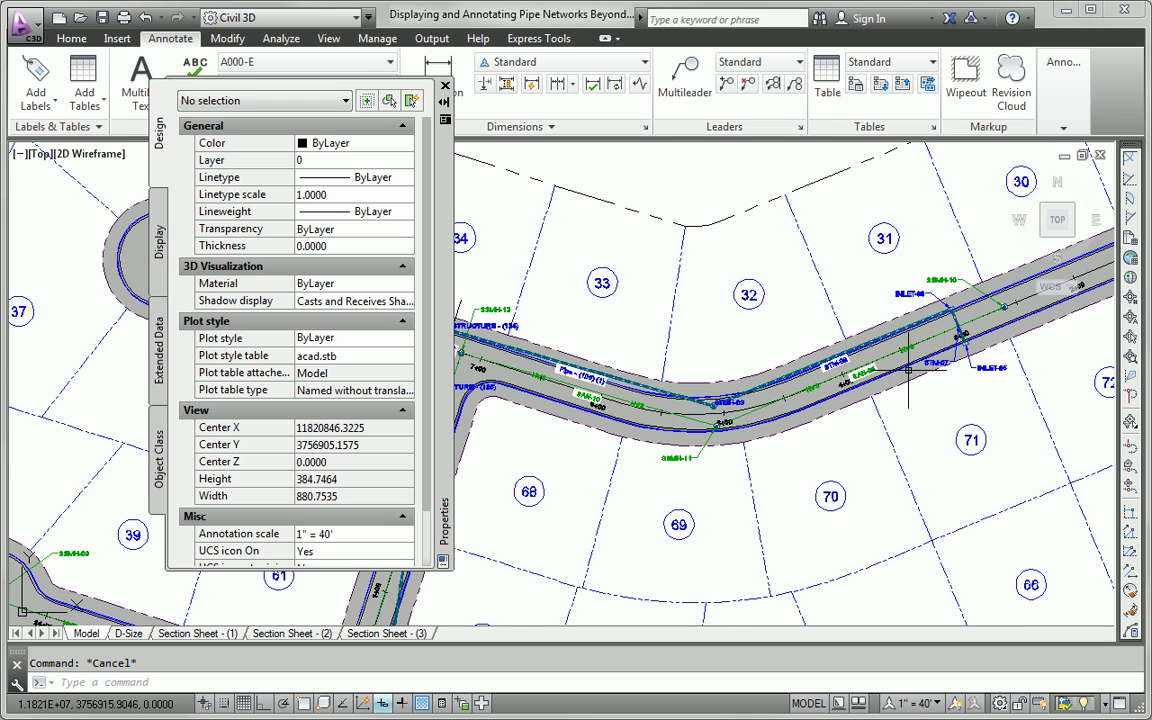
scroll(969, 366, "up", 2)
middle_click_drag(814, 395, 904, 338)
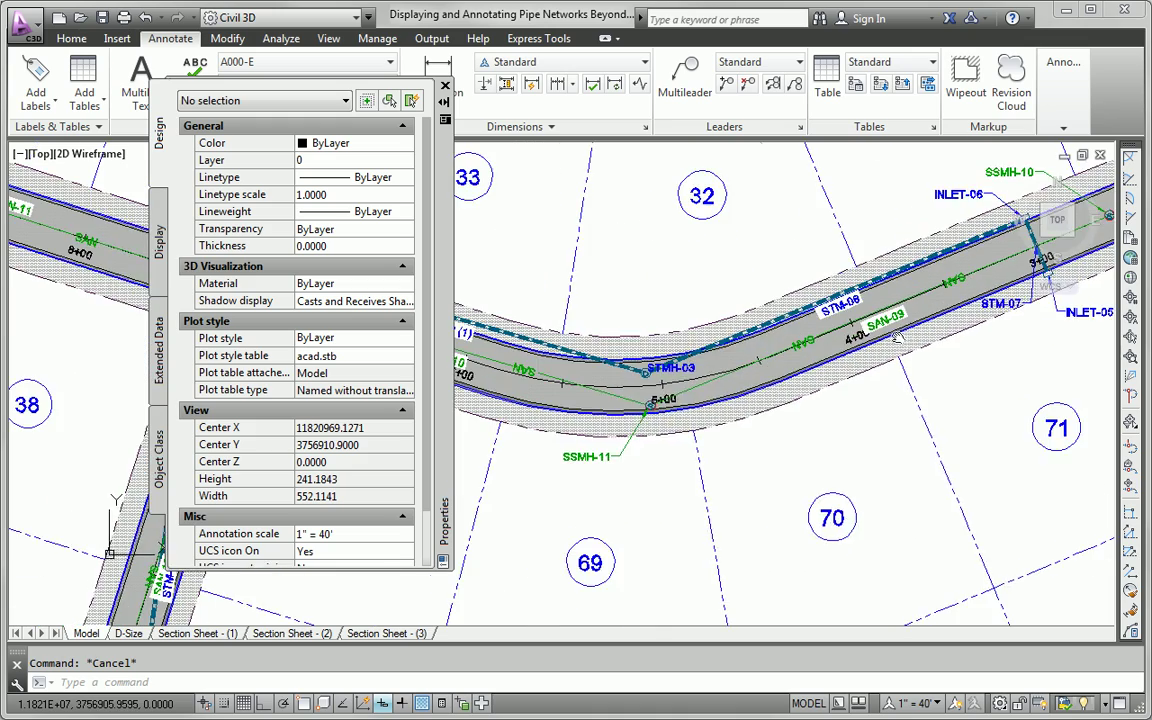
middle_click_drag(787, 418, 891, 435)
mouse_move(720, 384)
middle_mouse_down()
mouse_move(1008, 417)
mouse_move(603, 426)
mouse_move(880, 413)
middle_mouse_up()
Collapse the General, Data and Geometry property groups for the storm pipe beside SAN-10 and open its name for editing
scroll(880, 413, "up", 2)
scroll(807, 400, "up", 4)
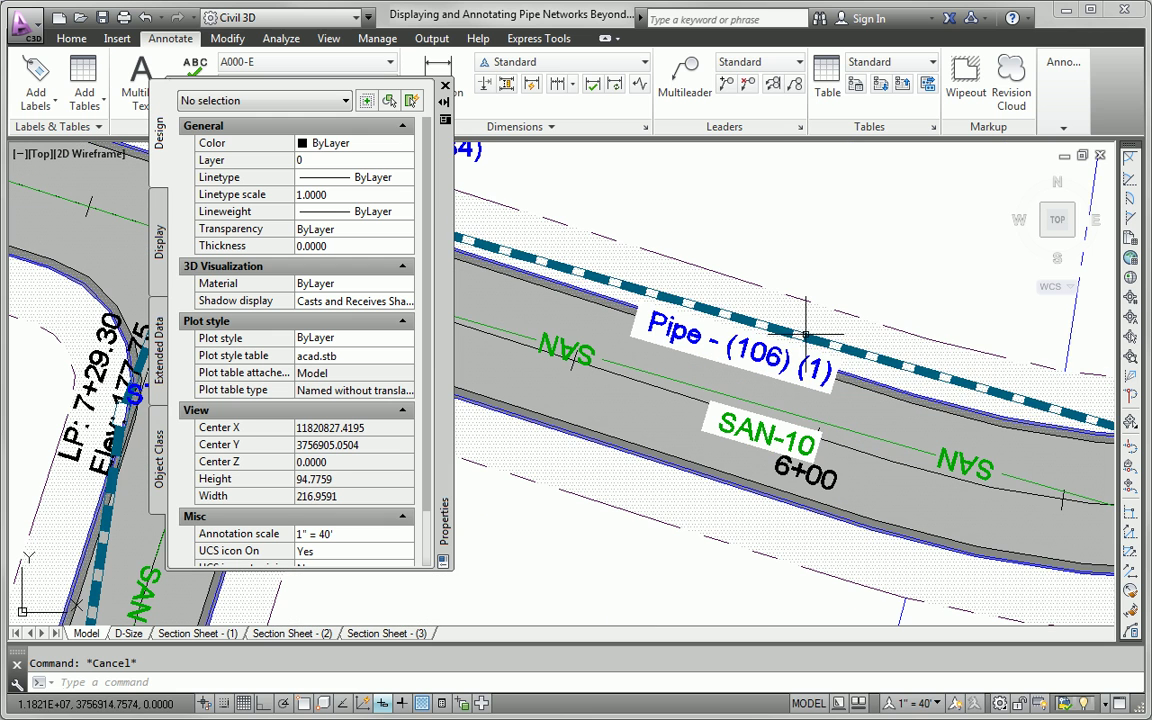
left_click(806, 333)
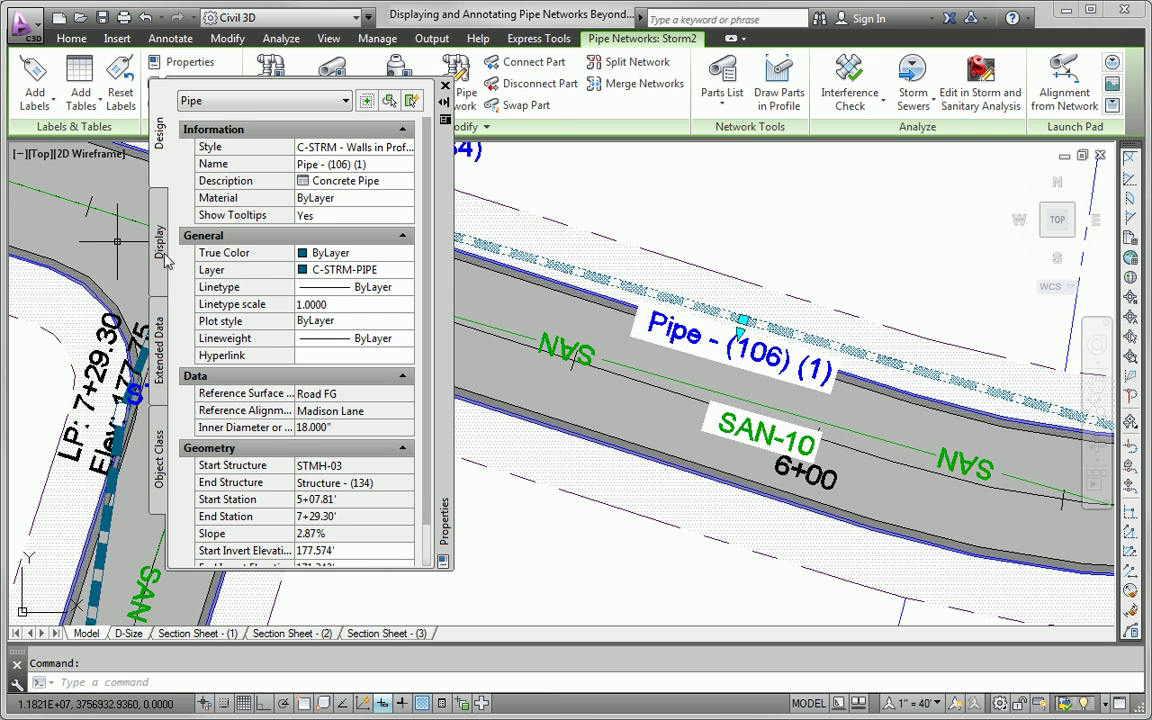
left_click(404, 238)
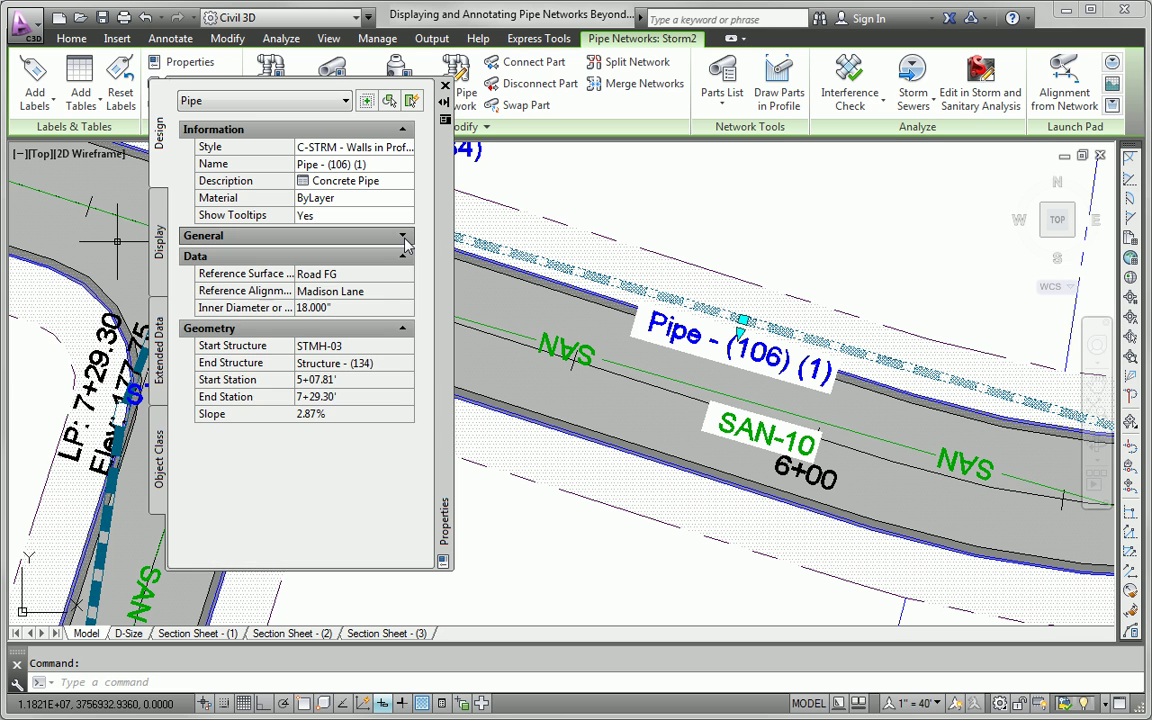
left_click(404, 257)
left_click(405, 278)
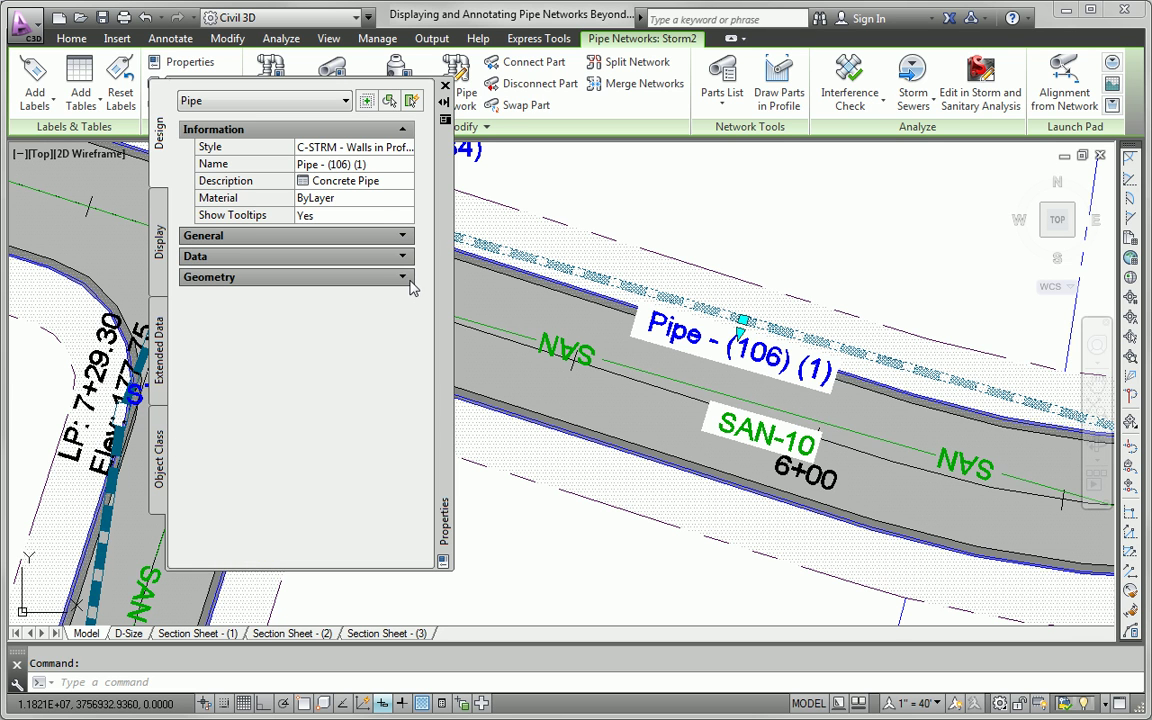
left_click(375, 167)
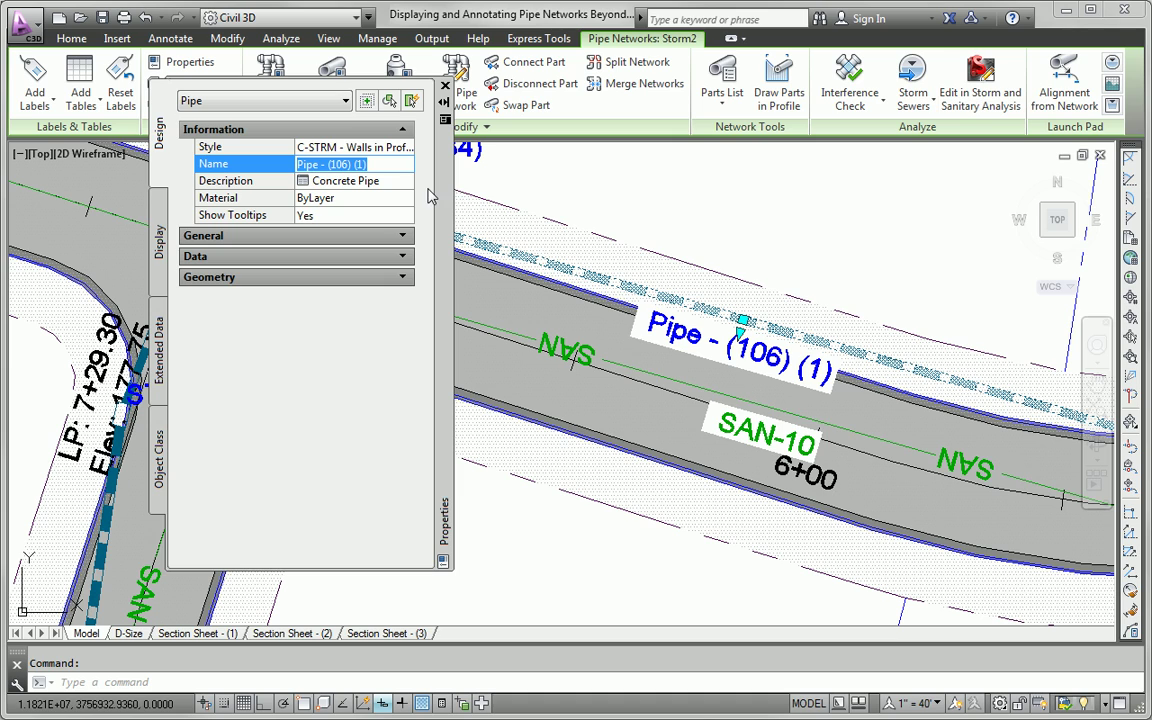
Rename the long storm pipe running down the side road past lot 68 as STM-11
type("ST")
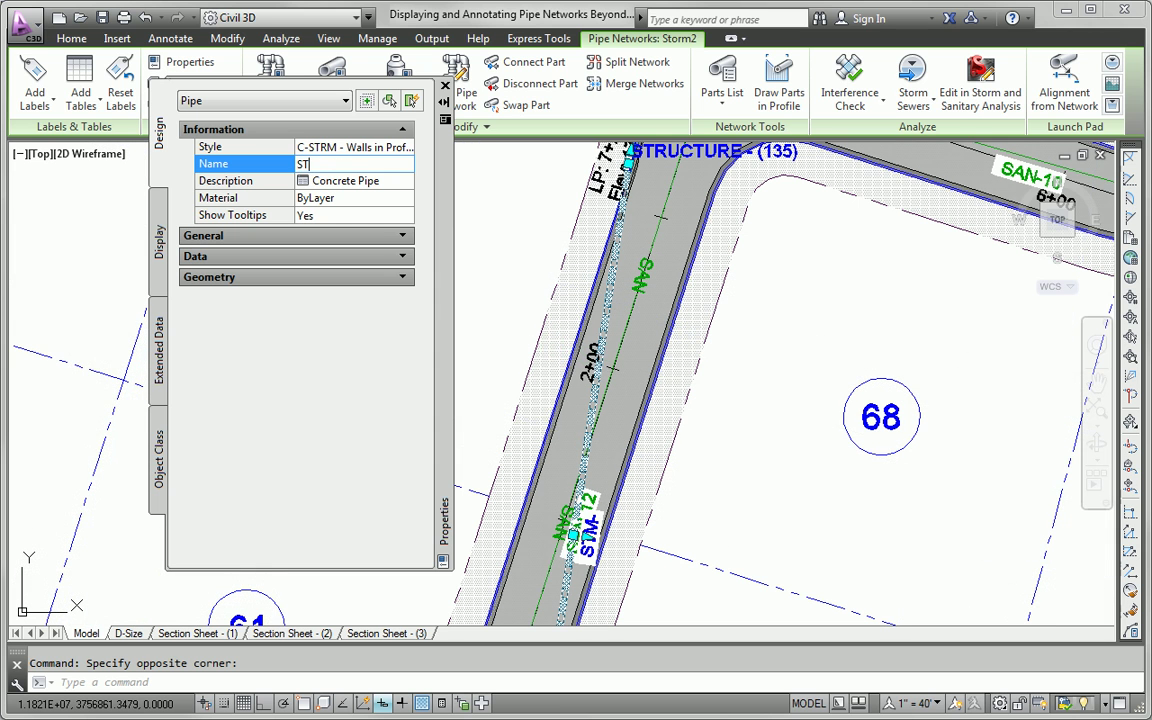
type("1")
key("Tab")
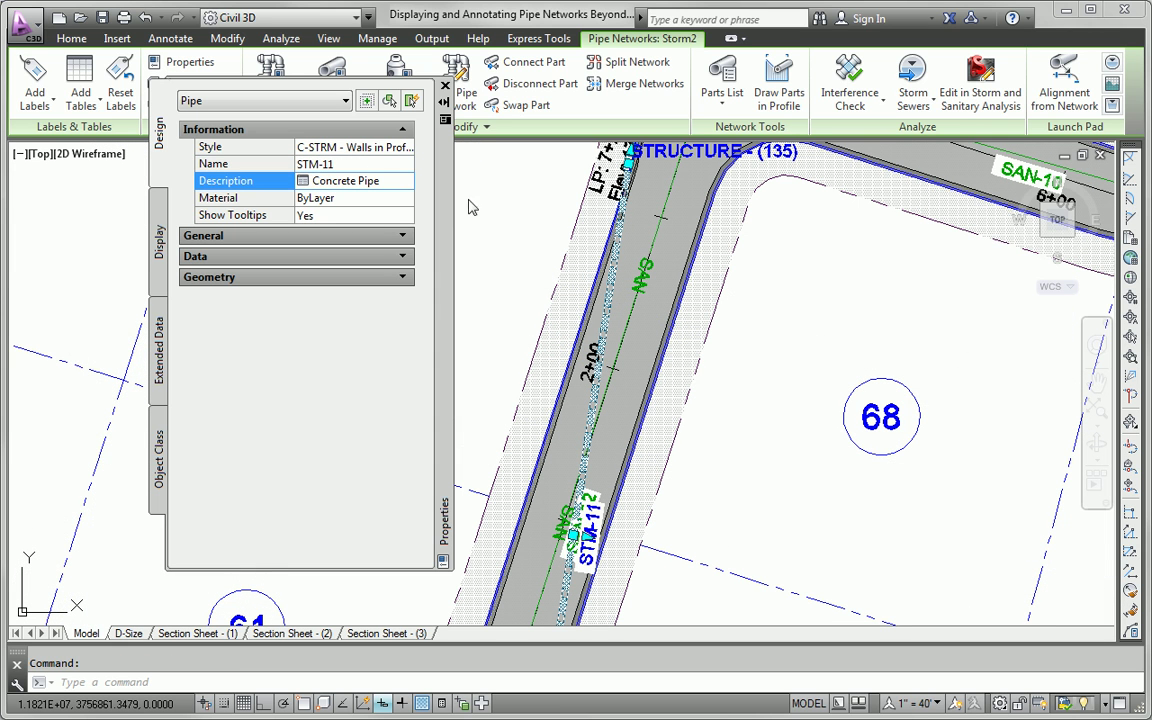
Open the name of the short storm pipe around the corner curb near lot 62 for editing
mouse_move(686, 566)
middle_mouse_down()
mouse_move(687, 247)
mouse_move(713, 183)
middle_mouse_up()
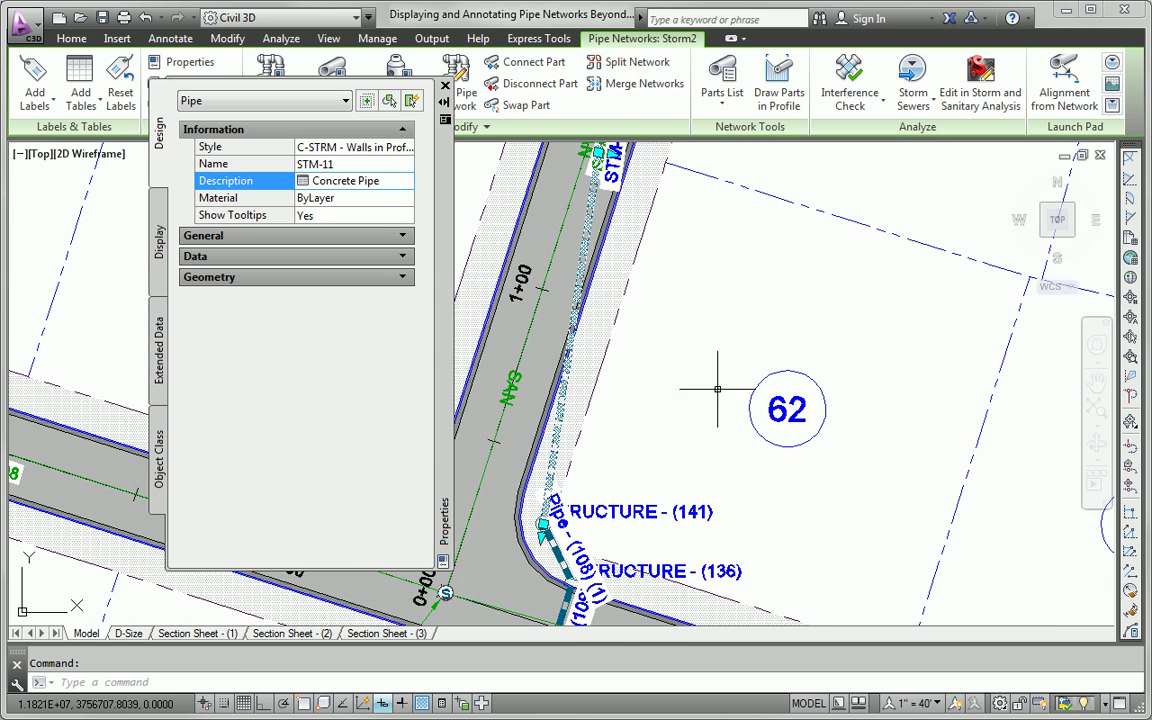
middle_click_drag(700, 396, 705, 237)
key("Escape")
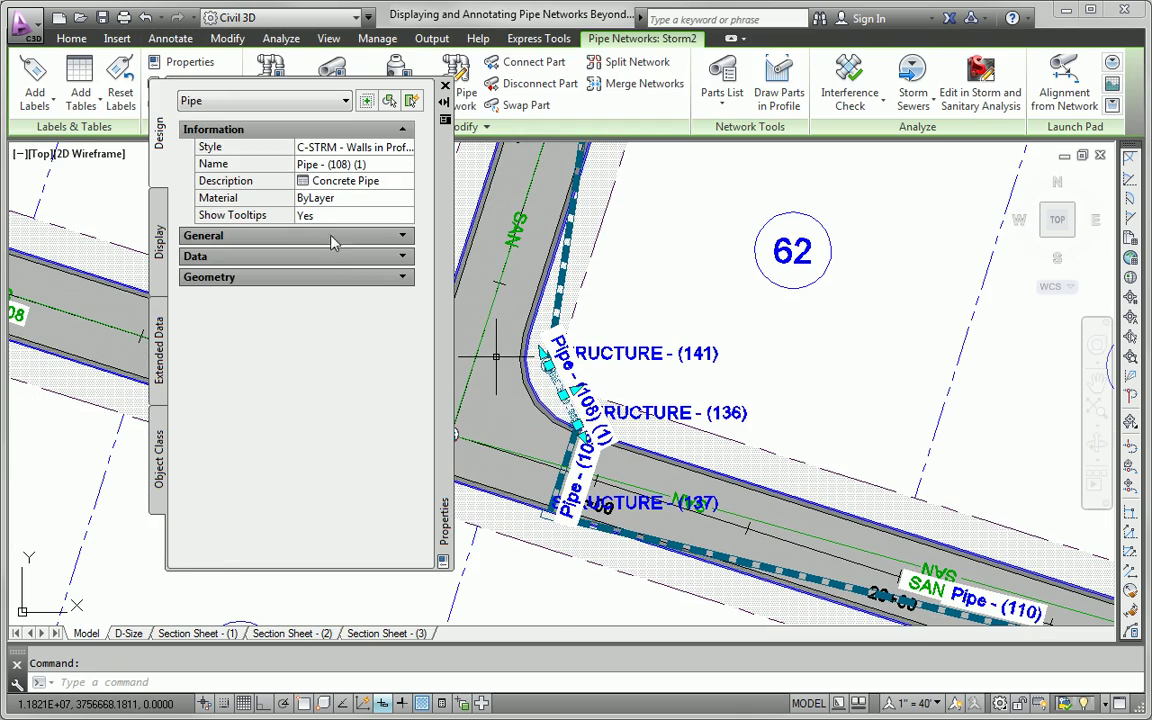
left_click(335, 164)
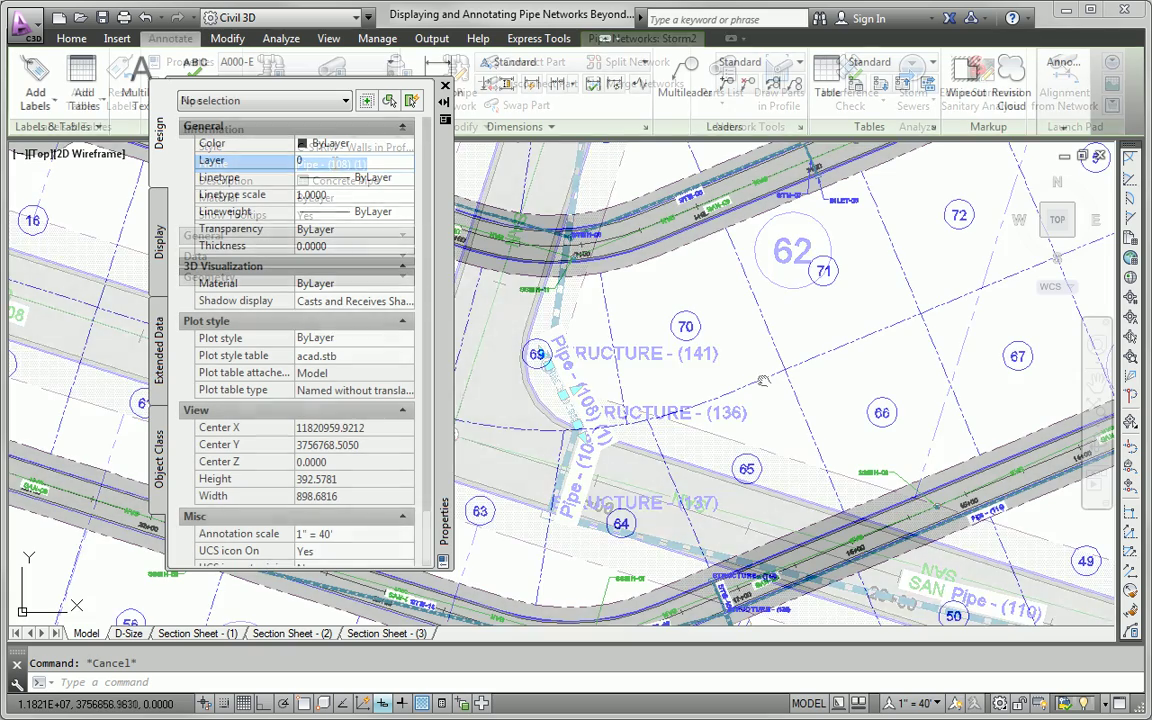
Review the storm network labels along the road from INLET-05 and INLET-06 back to the intersection at SSMH-12
middle_click_drag(763, 380, 705, 558)
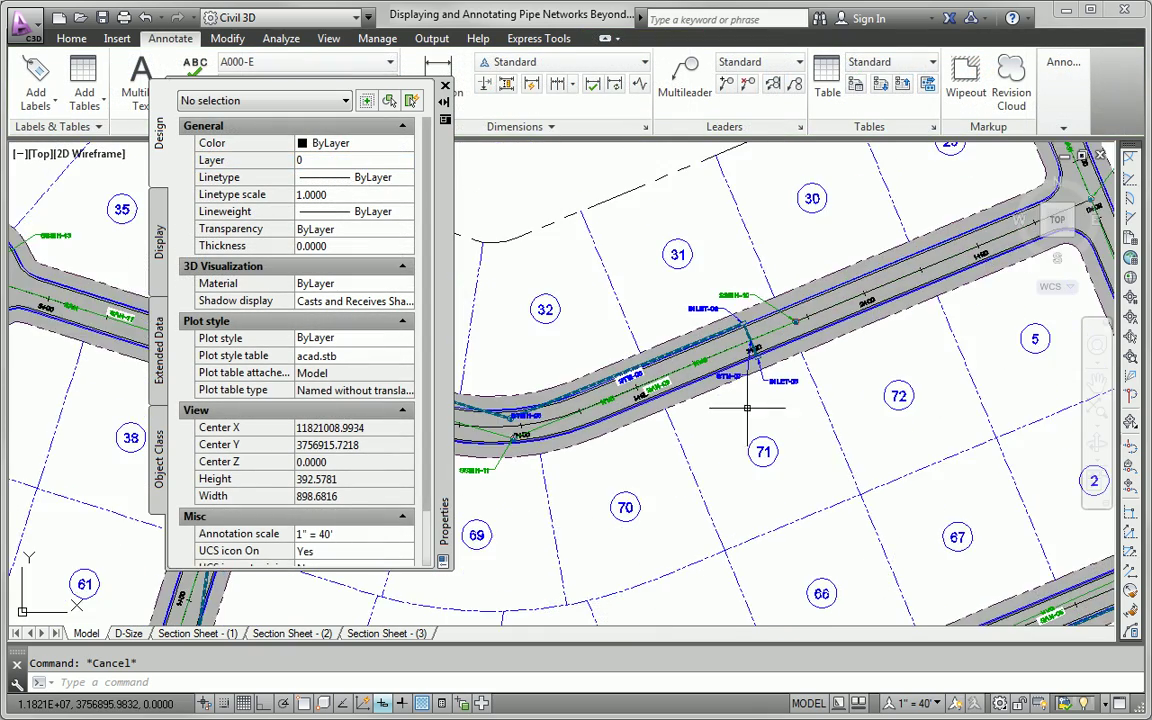
scroll(748, 400, "up", 2)
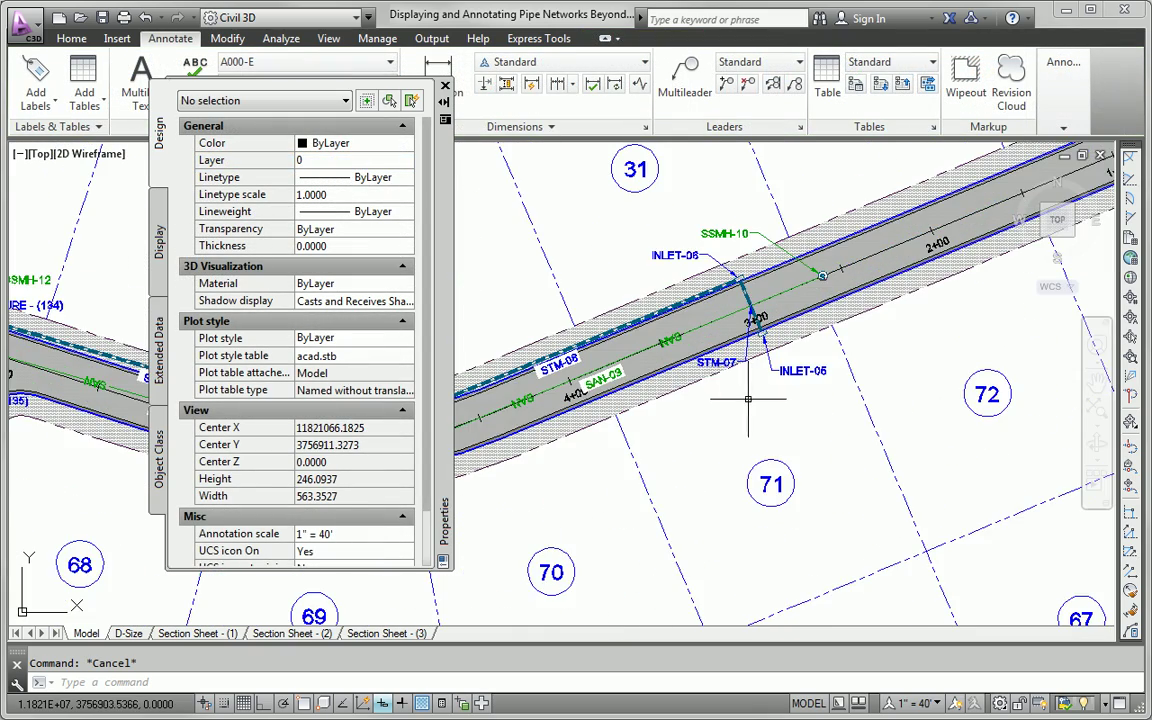
mouse_move(755, 397)
middle_mouse_down()
mouse_move(914, 380)
mouse_move(773, 327)
mouse_move(962, 254)
middle_mouse_up()
scroll(908, 212, "up", 4)
scroll(969, 258, "down", 2)
middle_click_drag(823, 338, 1101, 285)
mouse_move(686, 424)
middle_mouse_down()
mouse_move(964, 420)
mouse_move(1074, 452)
middle_mouse_up()
middle_click_drag(734, 377, 979, 445)
scroll(707, 337, "up", 2)
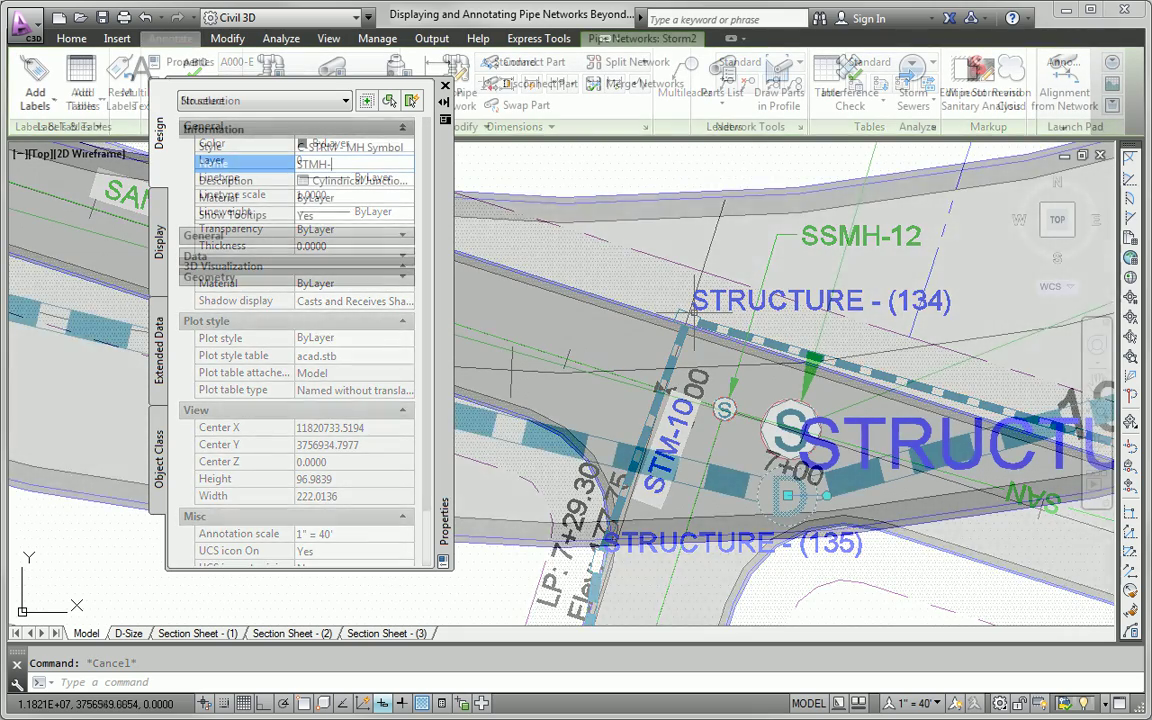
Rename the storm manhole beside SSMH-07, between pipes STM-14 and STM-15, as STMH-04
type("04")
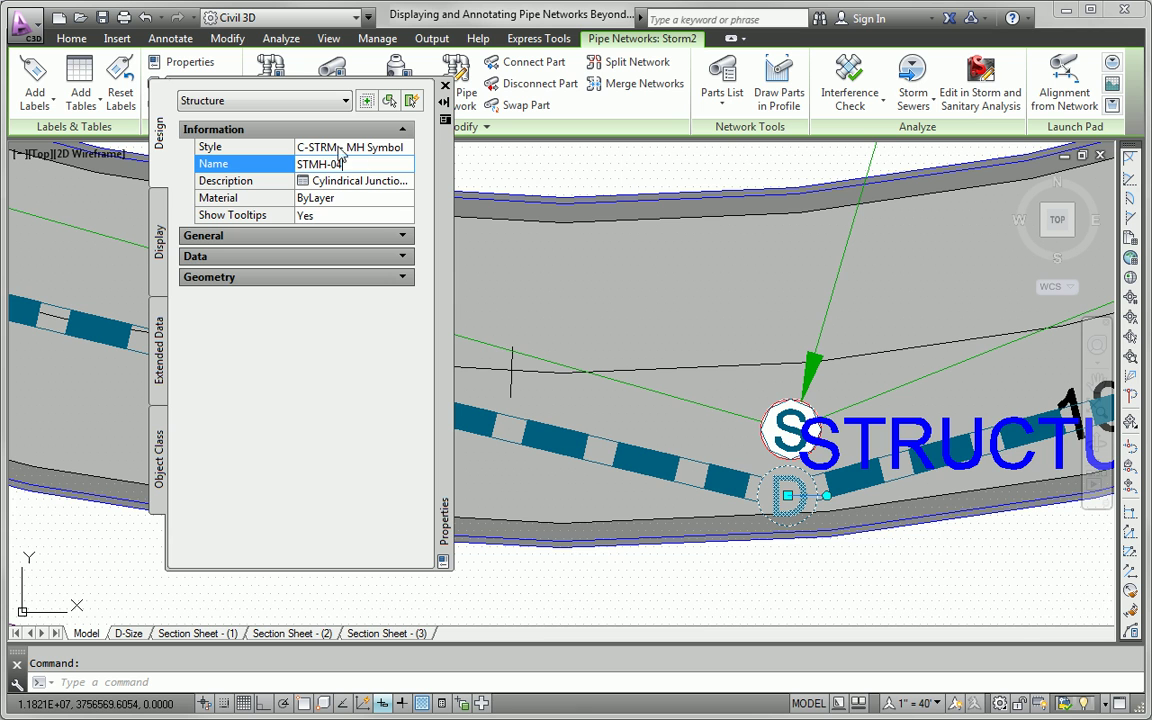
key("Return")
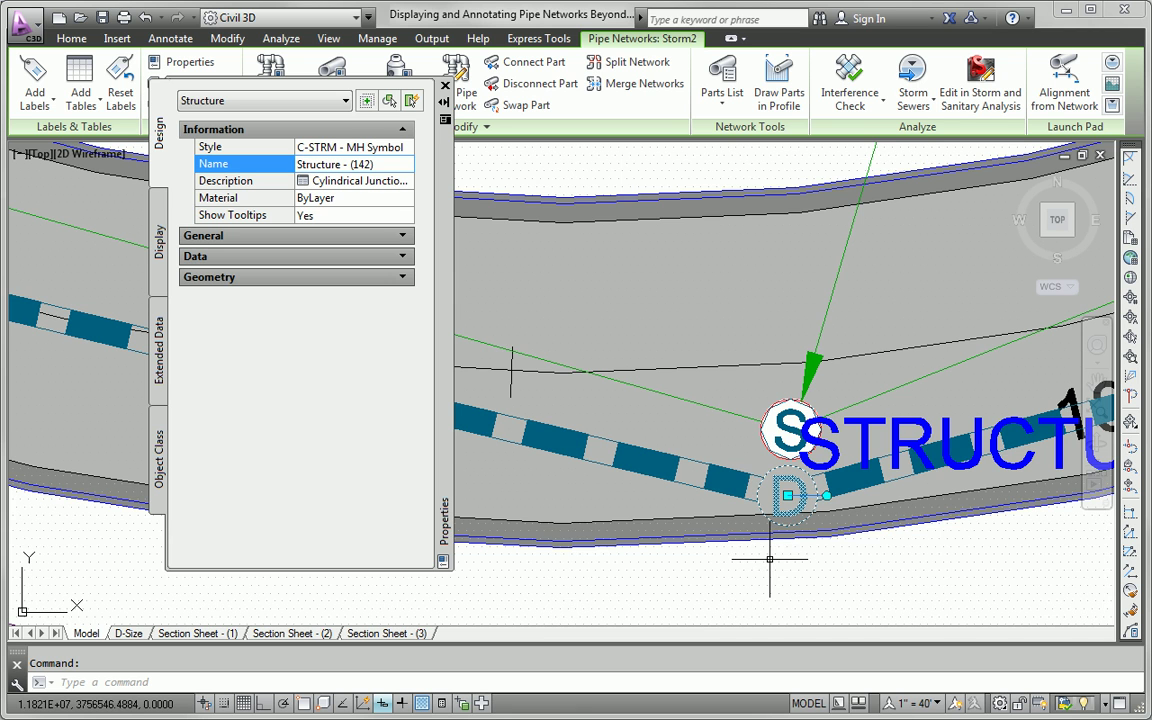
scroll(770, 558, "down", 3)
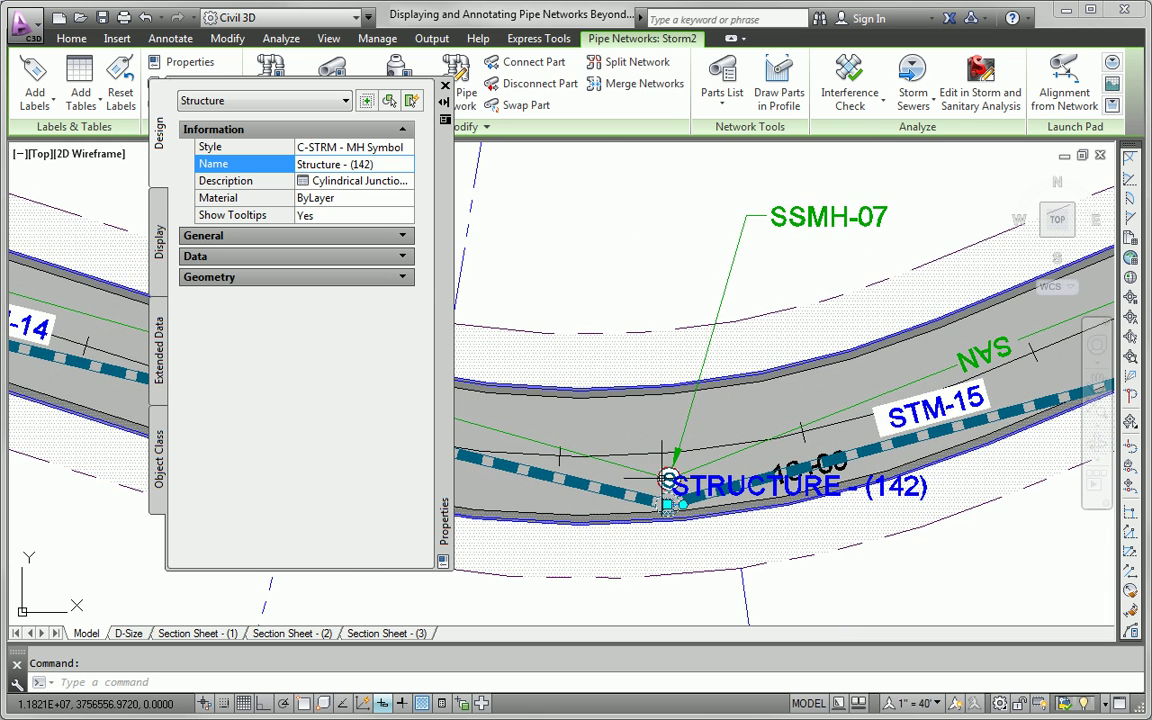
left_click(382, 178)
left_click(375, 163)
type("STMH-04")
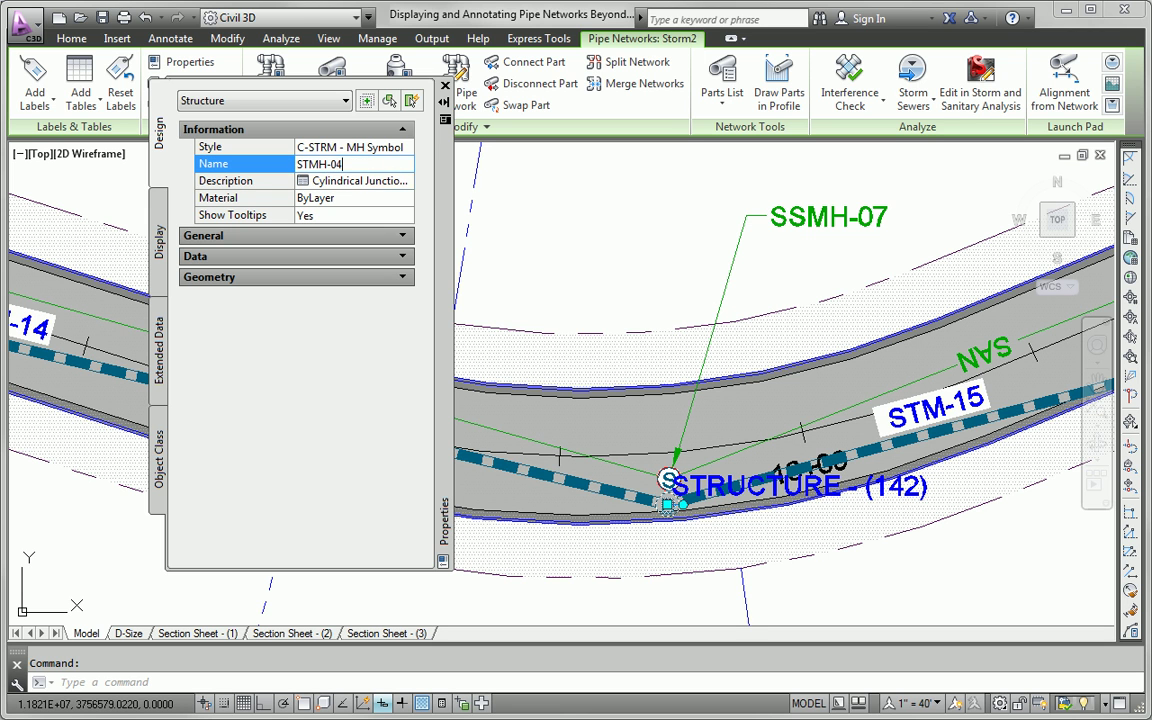
key("Escape")
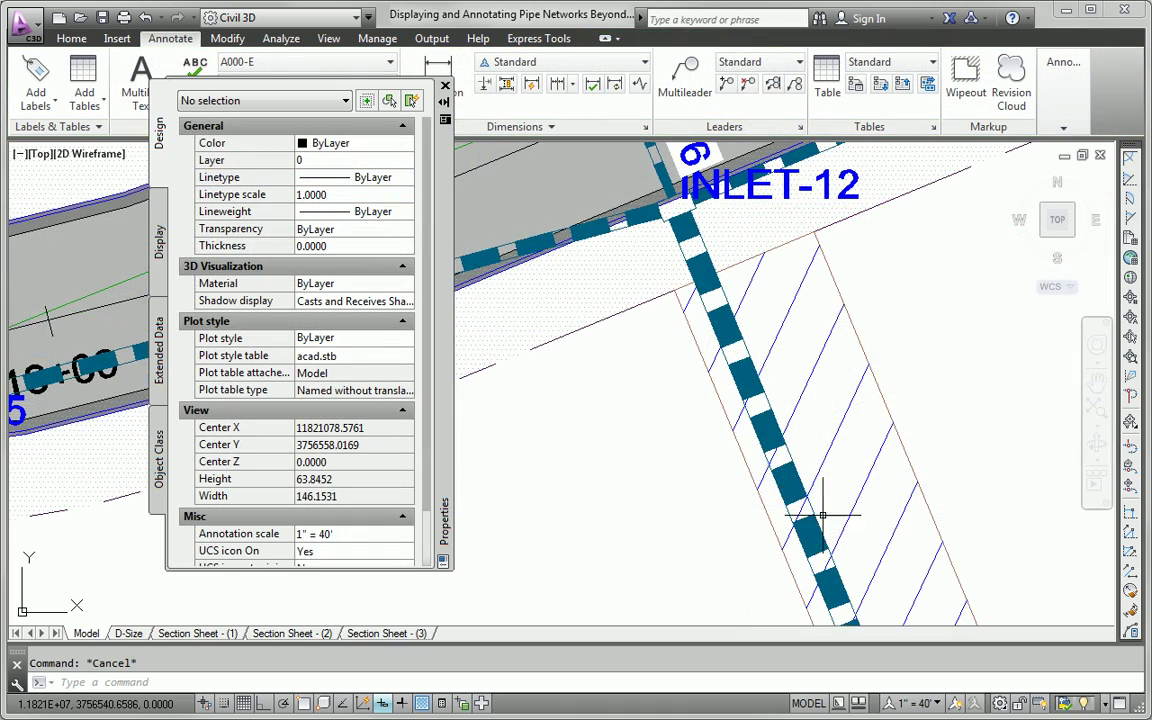
Compare the outlet structure at the end of STM-17 with how the ENDWALL-01 outlet of STM-06 is named
mouse_move(870, 556)
middle_mouse_down()
mouse_move(764, 378)
mouse_move(774, 382)
middle_mouse_up()
middle_click_drag(830, 480, 679, 214)
scroll(746, 278, "down", 2)
scroll(813, 514, "down", 2)
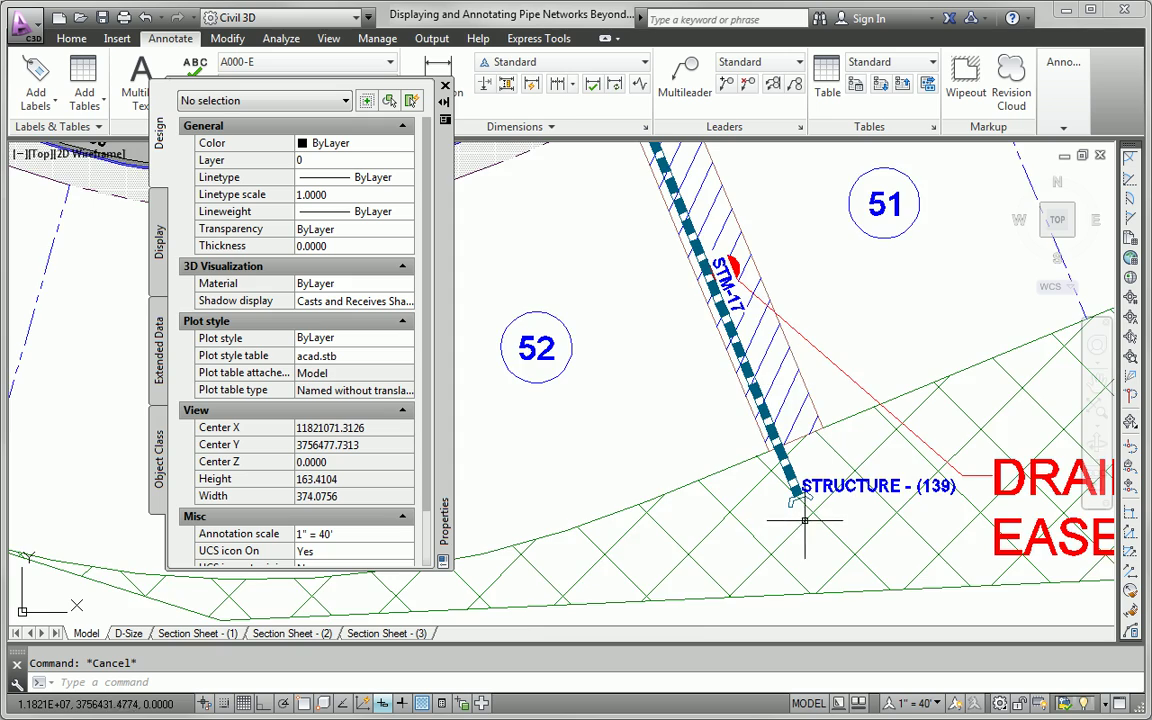
scroll(802, 507, "up", 1)
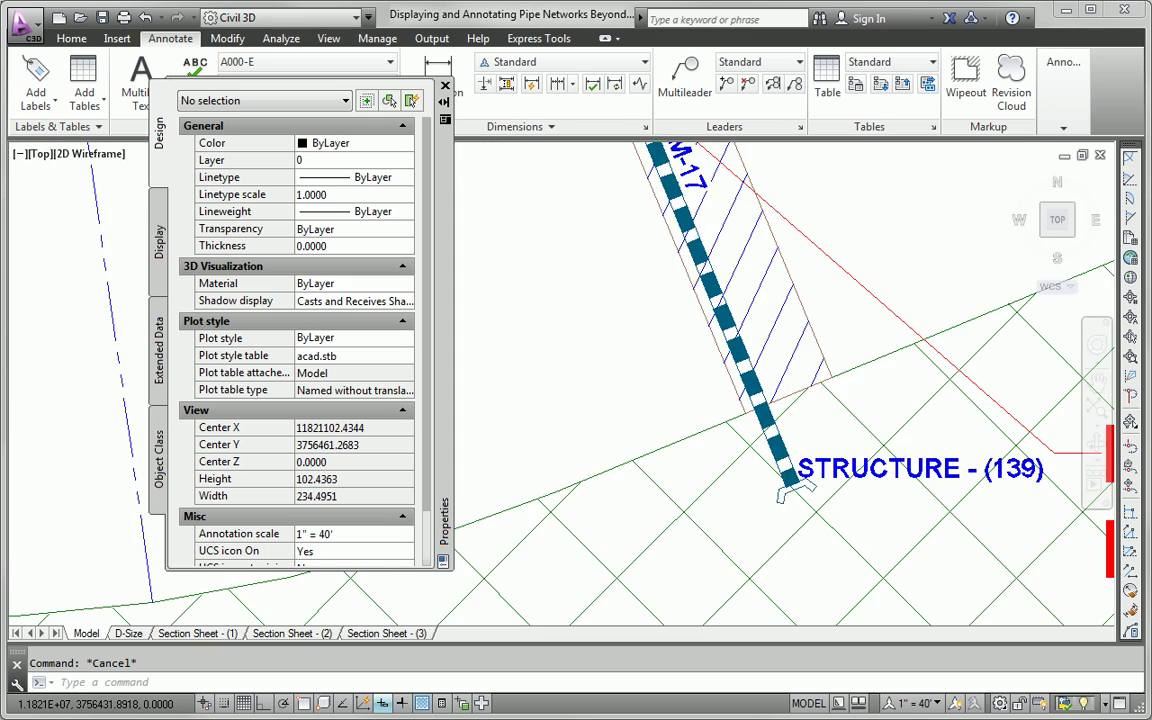
scroll(780, 498, "down", 4)
middle_click_drag(730, 346, 733, 578)
scroll(667, 219, "up", 3)
middle_click_drag(673, 213, 677, 233)
scroll(677, 233, "down", 7)
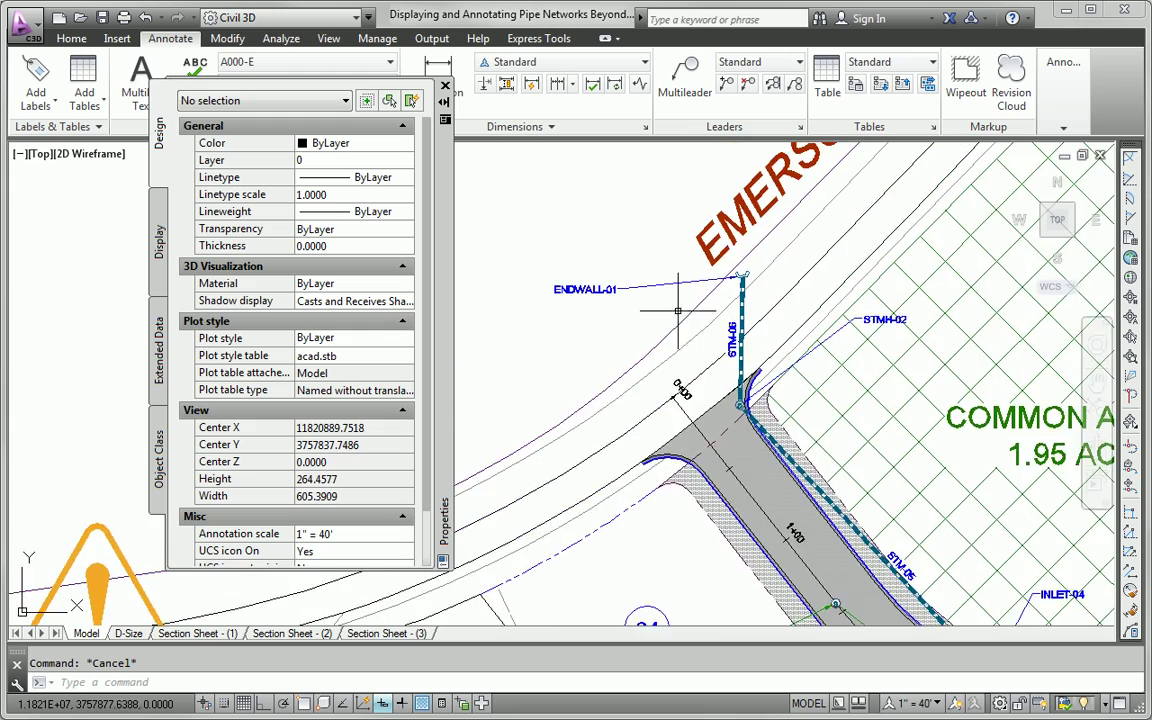
Rename the outlet structure at the end of STM-17 as ENDWALL-02
scroll(740, 450, "up", 10)
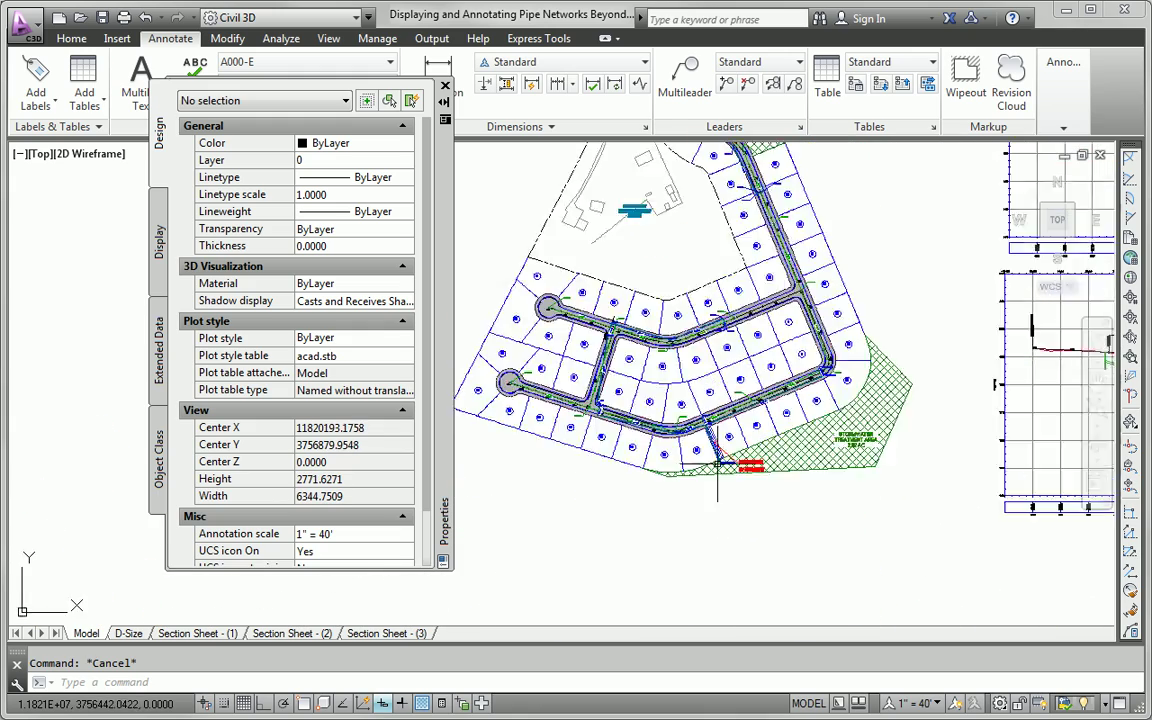
left_click(701, 409)
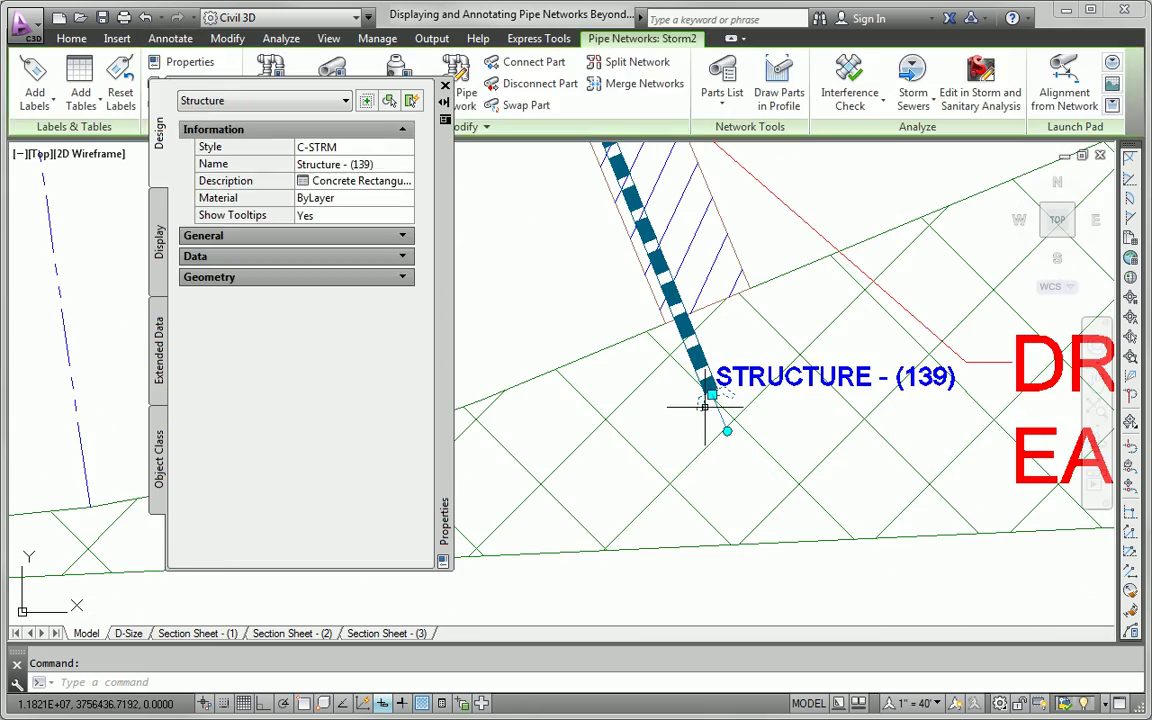
left_click(350, 164)
type("ENDWALL-02")
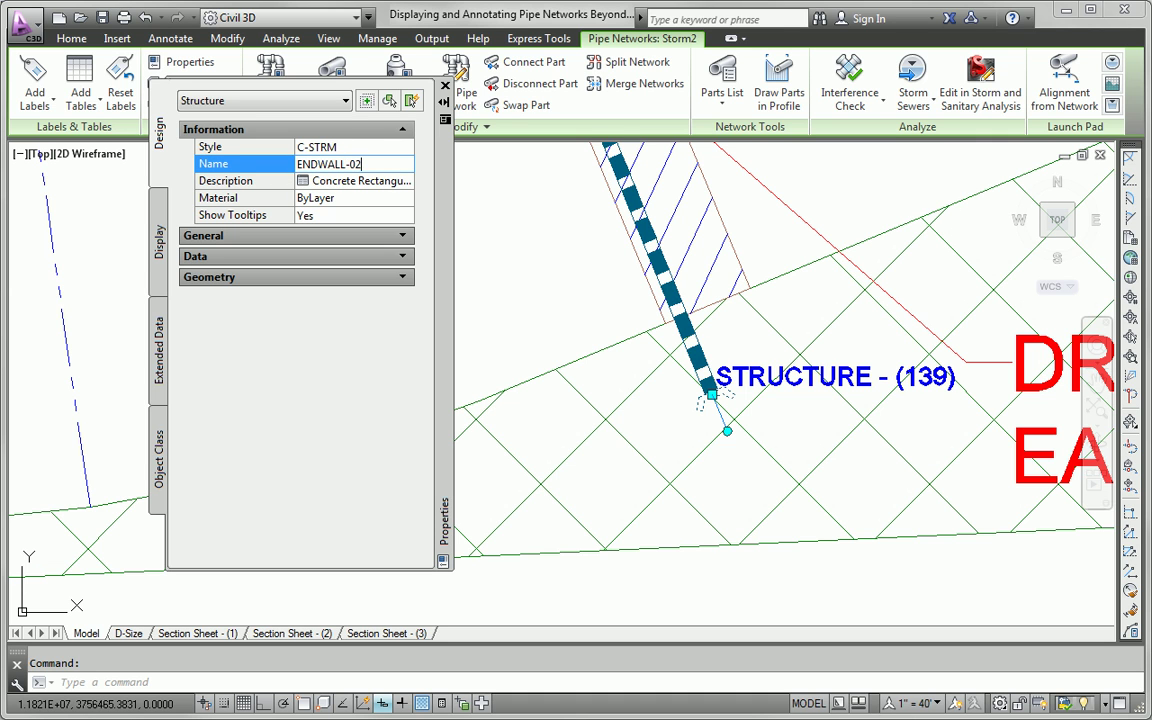
left_click(350, 174)
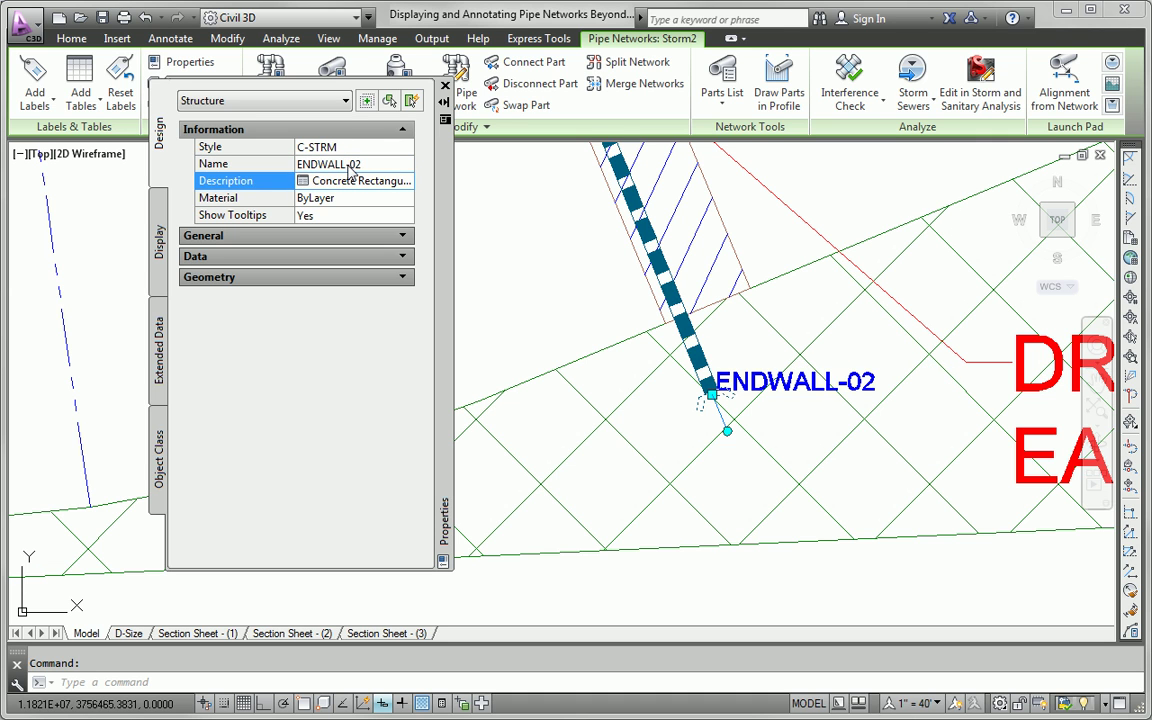
key("Escape")
scroll(870, 402, "down", 5)
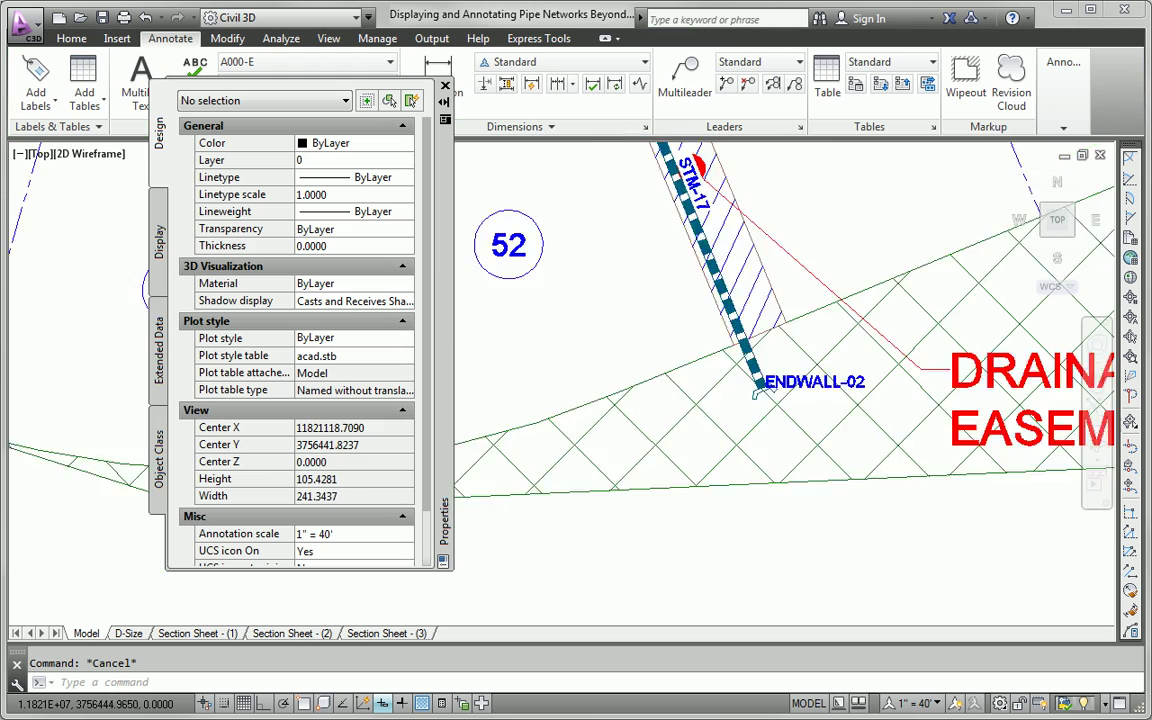
middle_click_drag(828, 350, 812, 468)
scroll(820, 481, "down", 2)
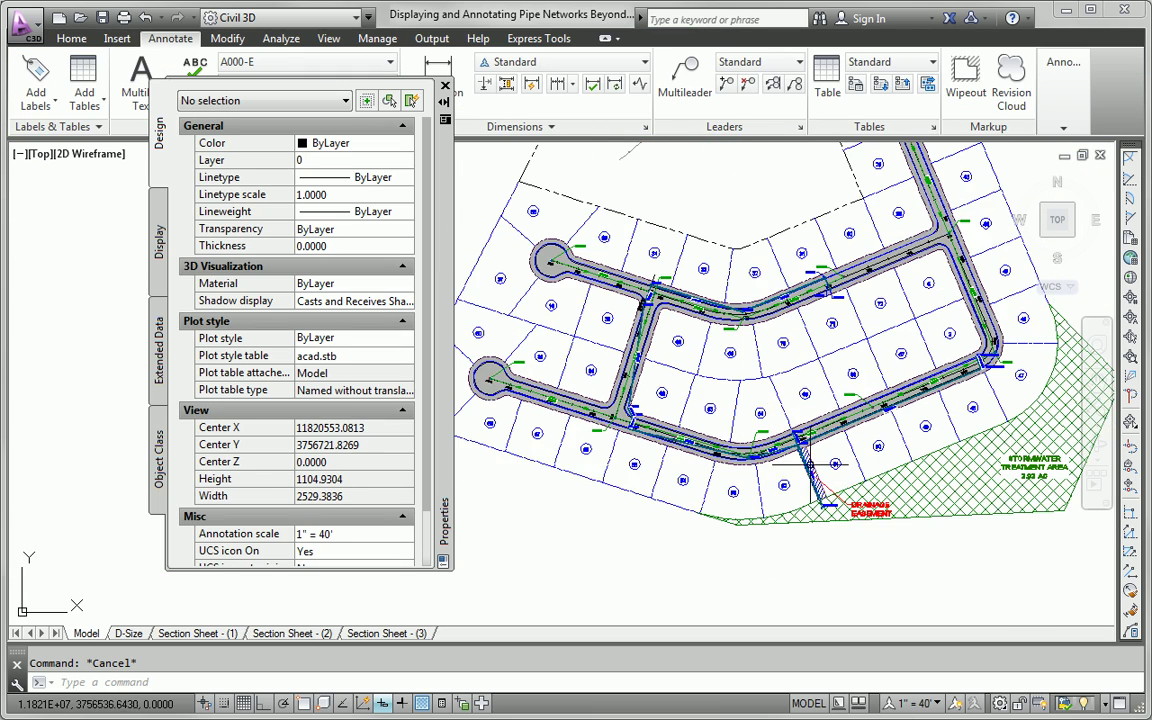
middle_click_drag(805, 392, 759, 406)
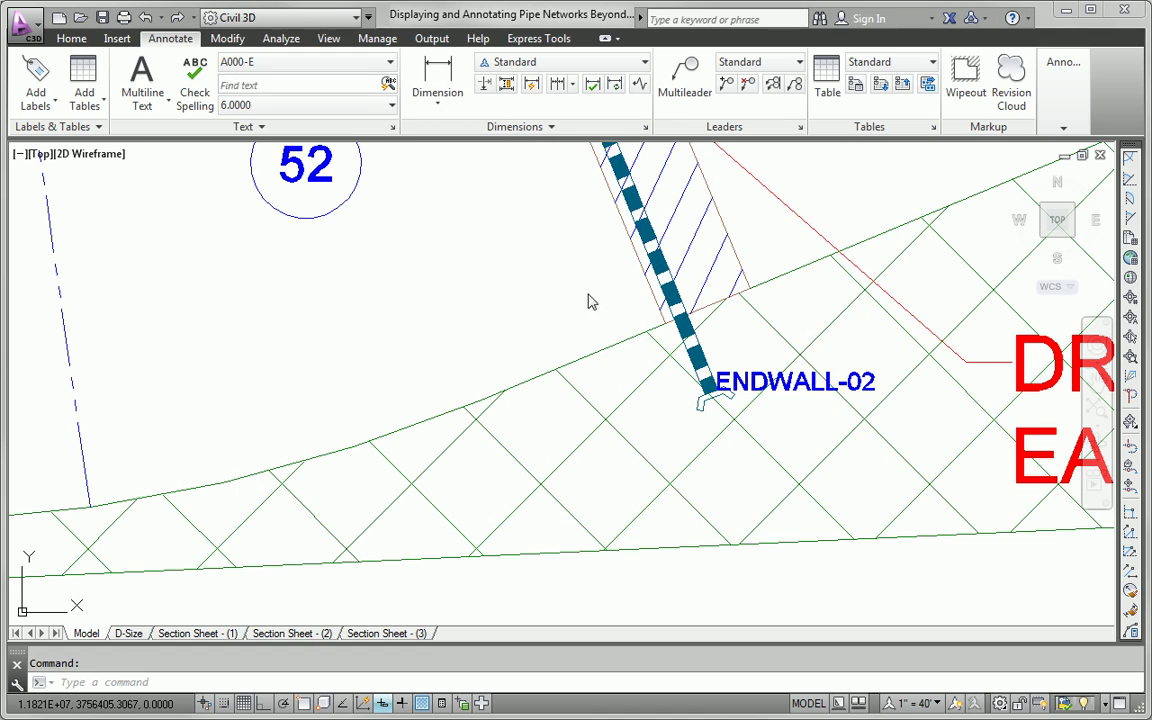
Start a pipe network structure table using the C-STRM - Structure & Pipe Data table style
scroll(589, 321, "down", 10)
mouse_move(657, 332)
middle_mouse_down()
mouse_move(704, 495)
mouse_move(724, 476)
middle_mouse_up()
scroll(724, 474, "down", 2)
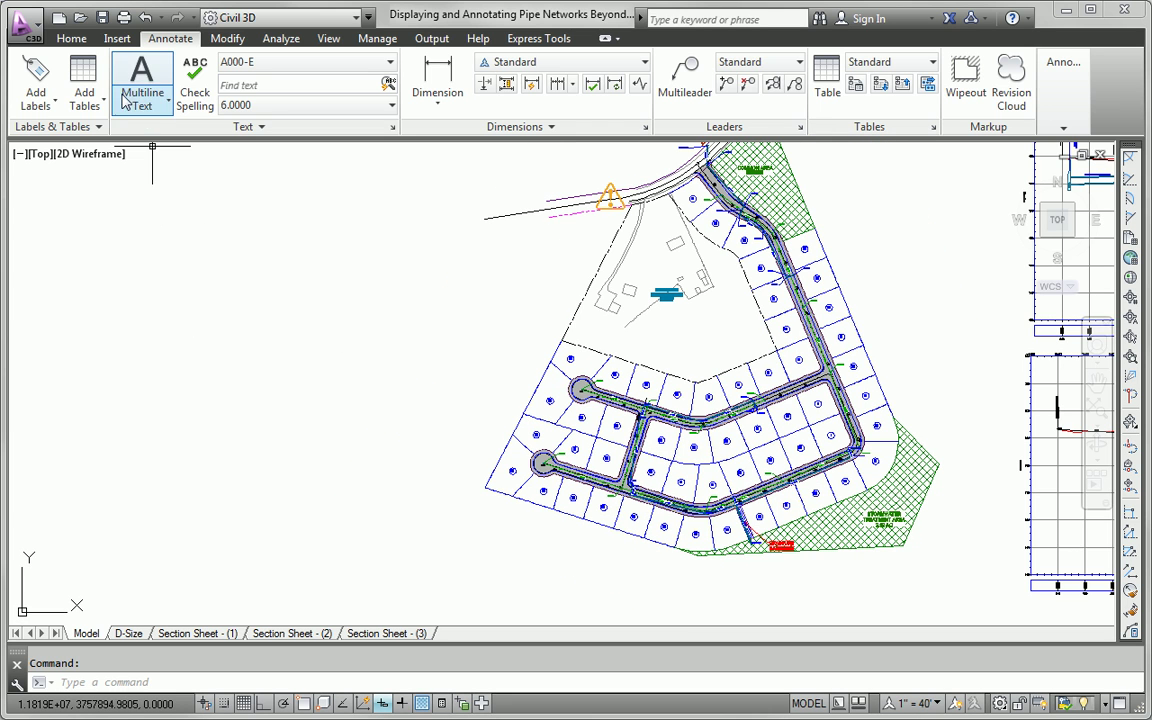
left_click(84, 100)
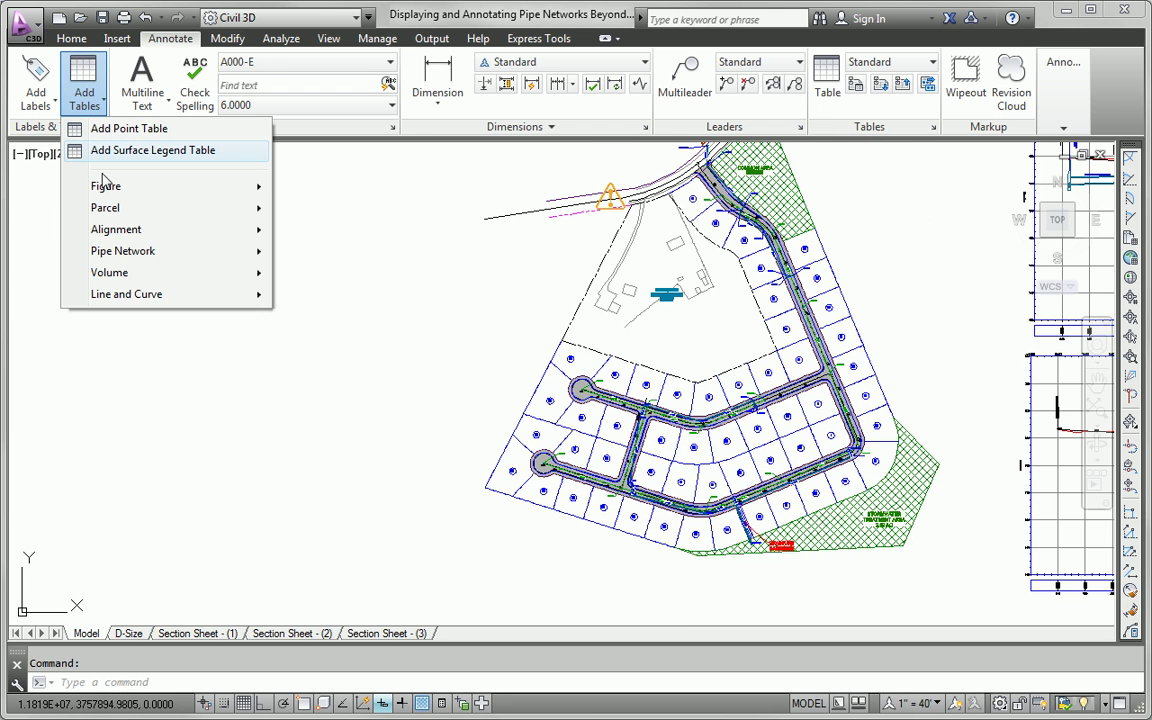
mouse_move(155, 251)
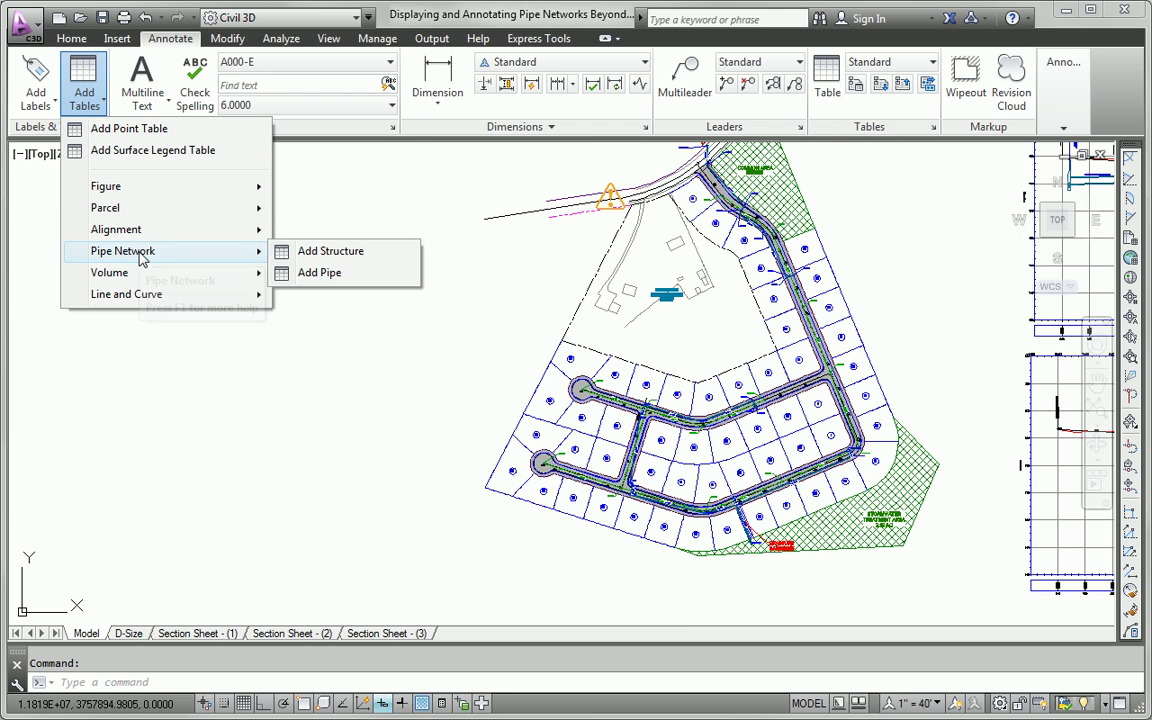
left_click(330, 251)
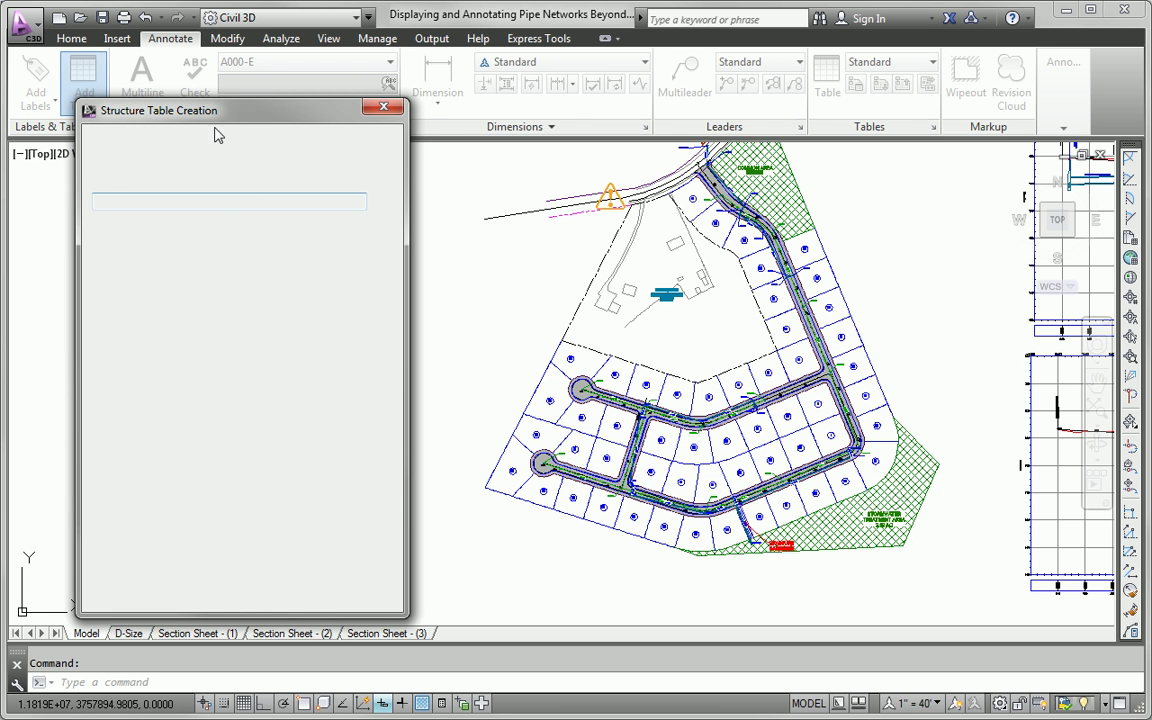
left_click(222, 146)
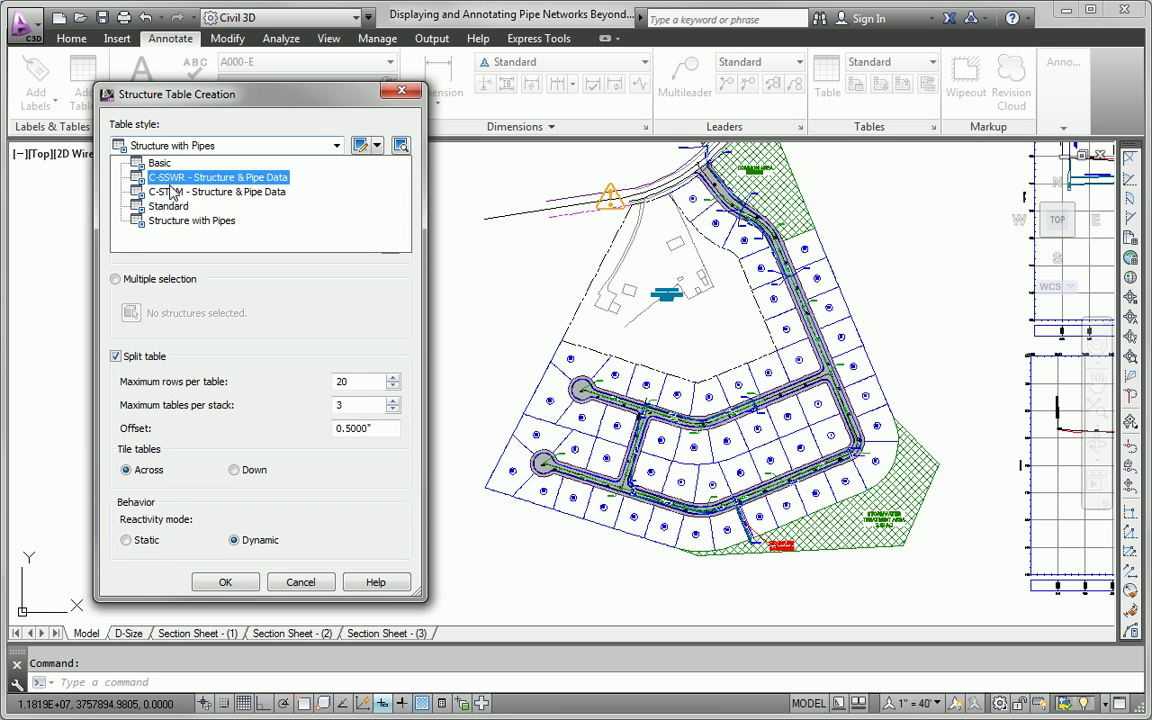
left_click(201, 197)
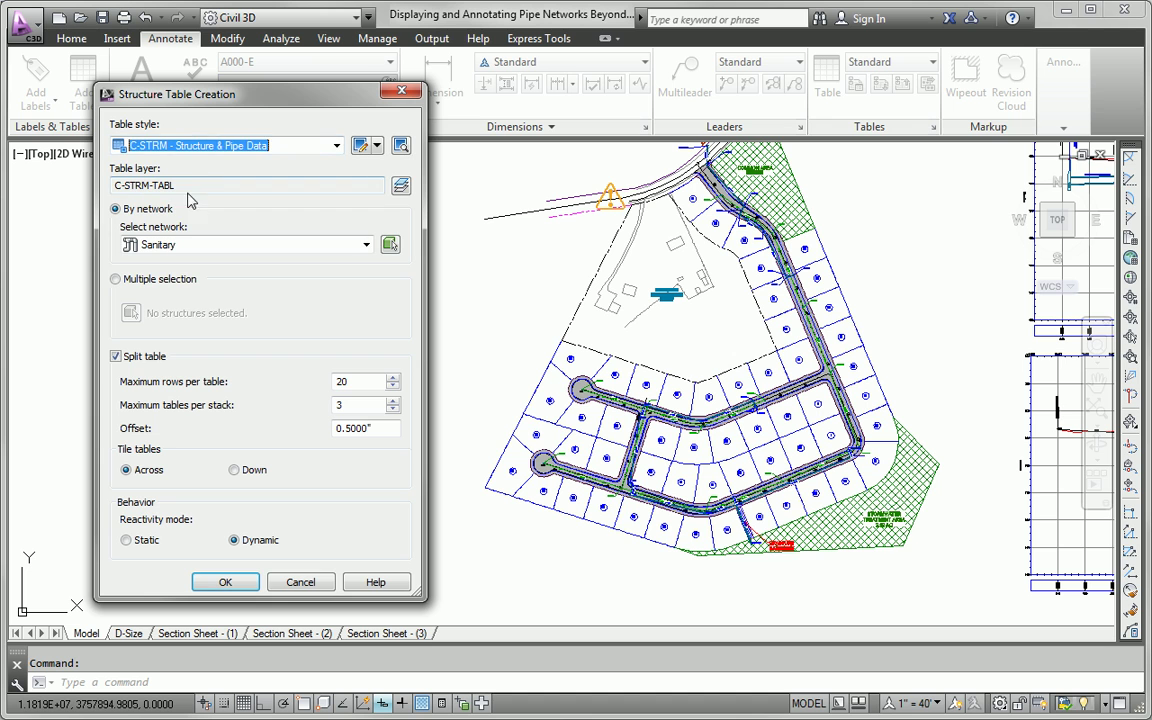
Base the structure table on the Storm1 network and place it in the empty area west of the subdivision
left_click(165, 245)
left_click(172, 278)
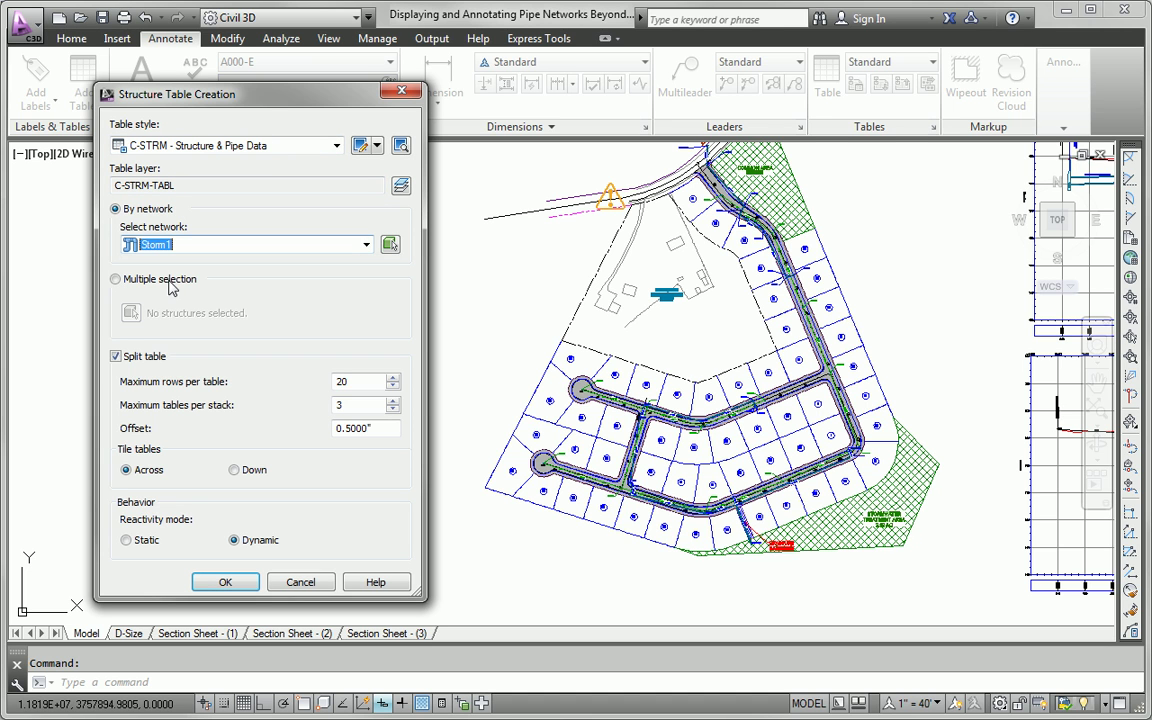
left_click(225, 581)
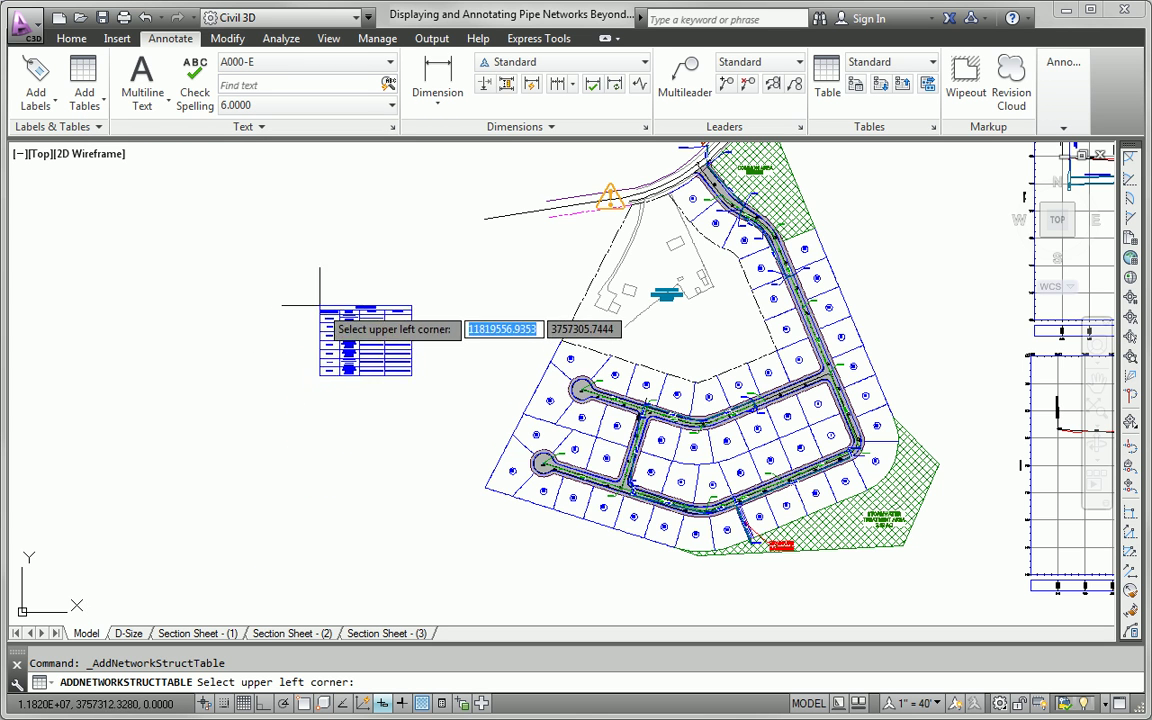
left_click(360, 304)
scroll(400, 345, "up", 4)
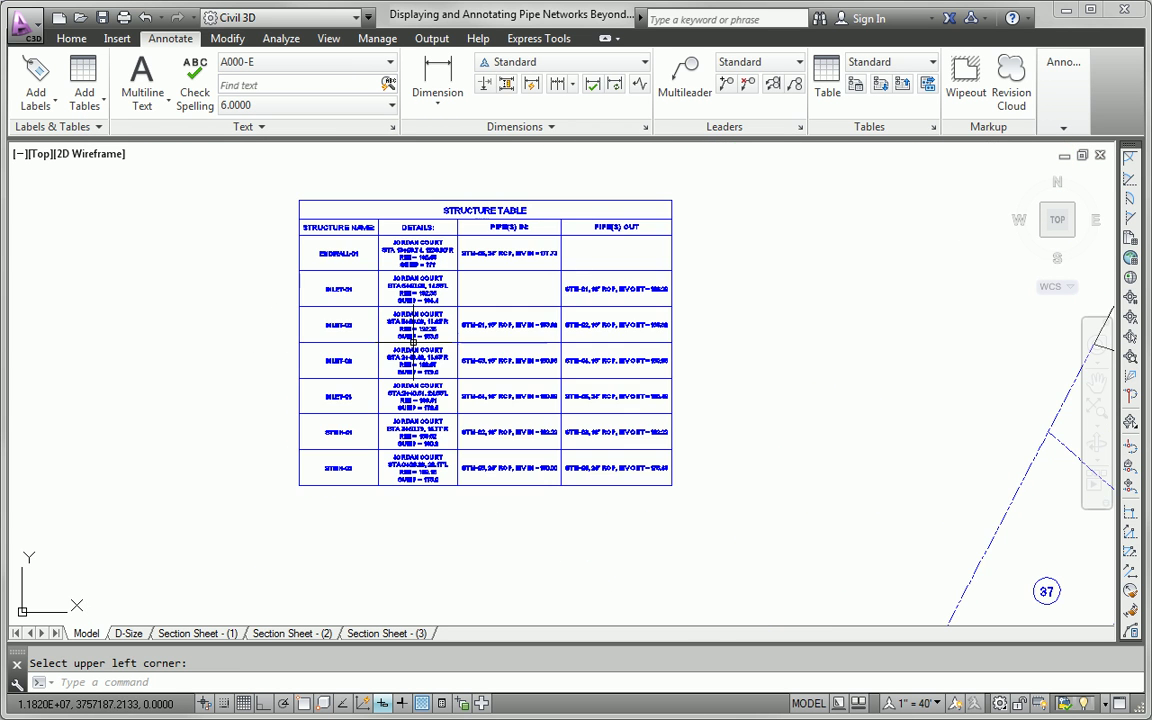
scroll(276, 385, "up", 2)
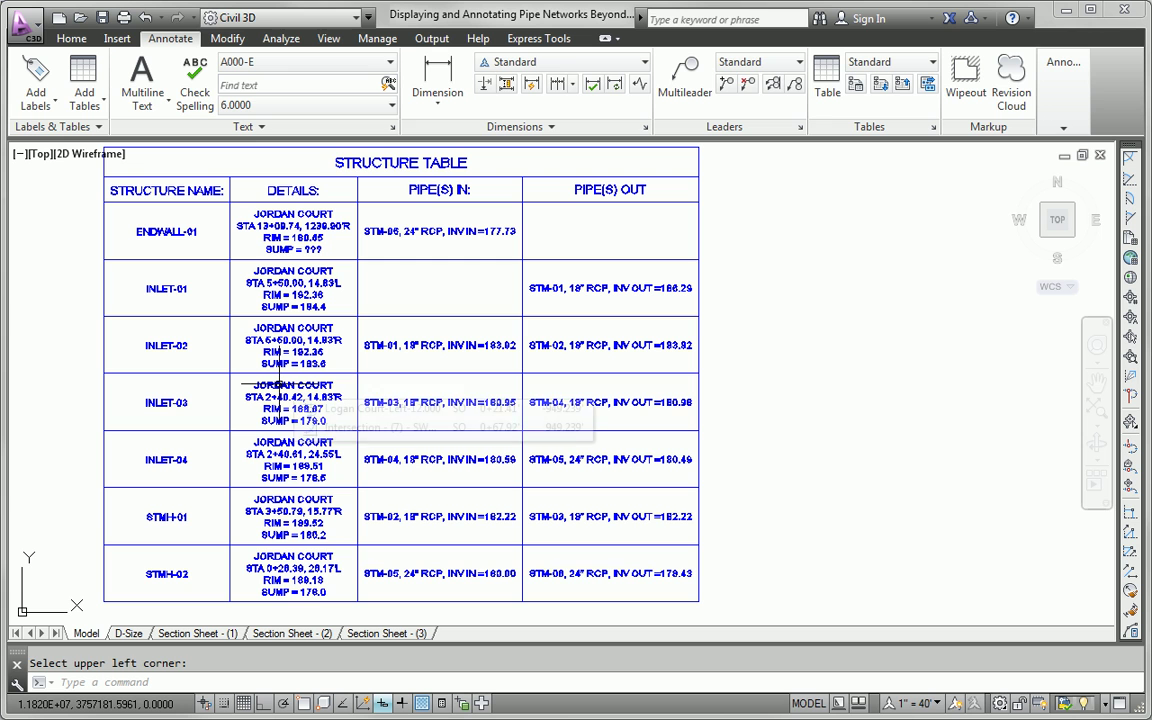
scroll(284, 382, "down", 6)
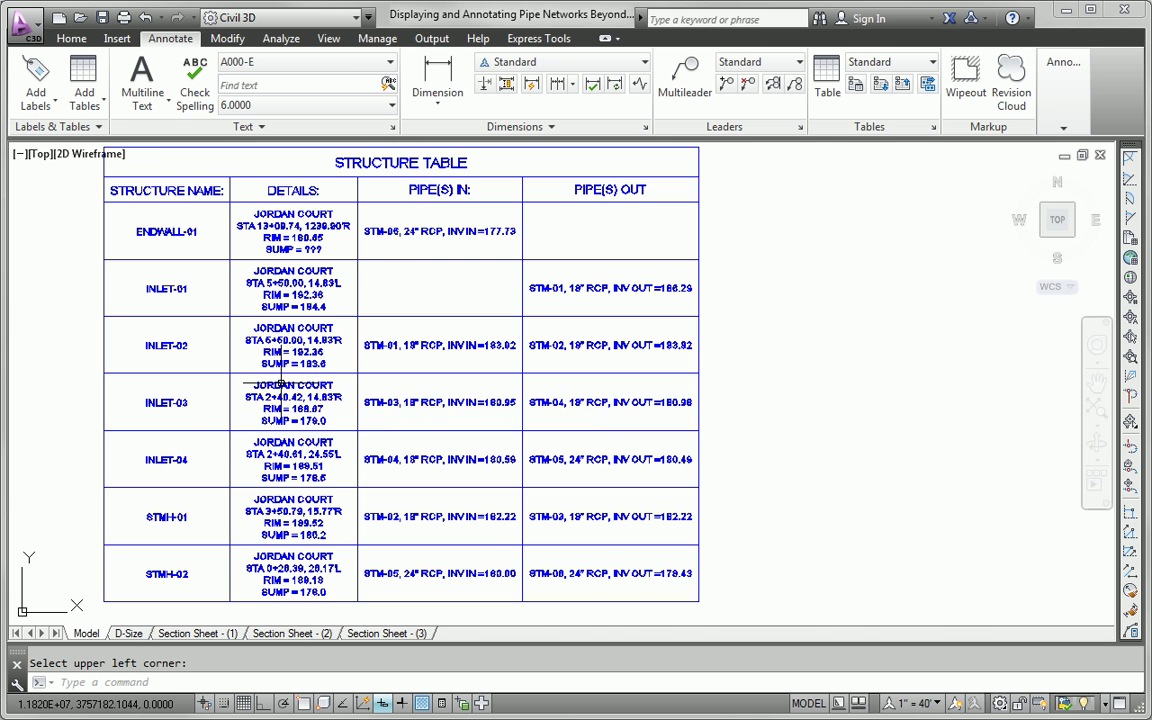
Add a C-STRM - Structure & Pipe Data structure table for the Storm2 network directly beneath the Storm1 table
left_click(106, 103)
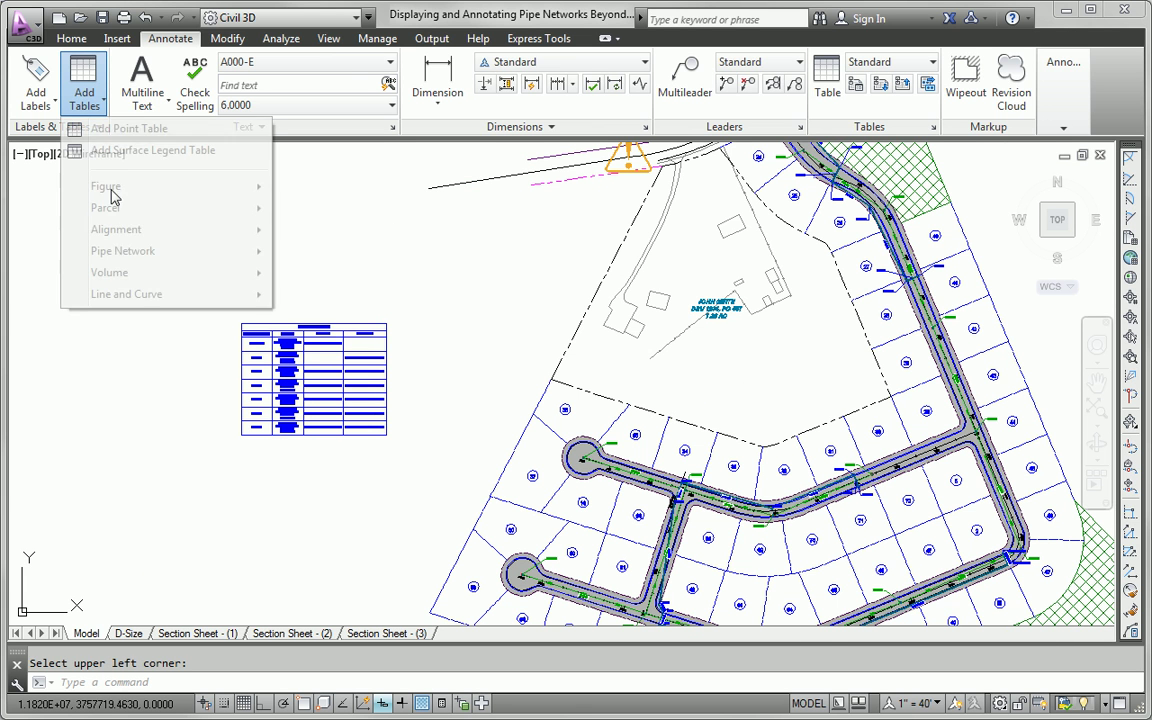
mouse_move(172, 262)
left_click(335, 254)
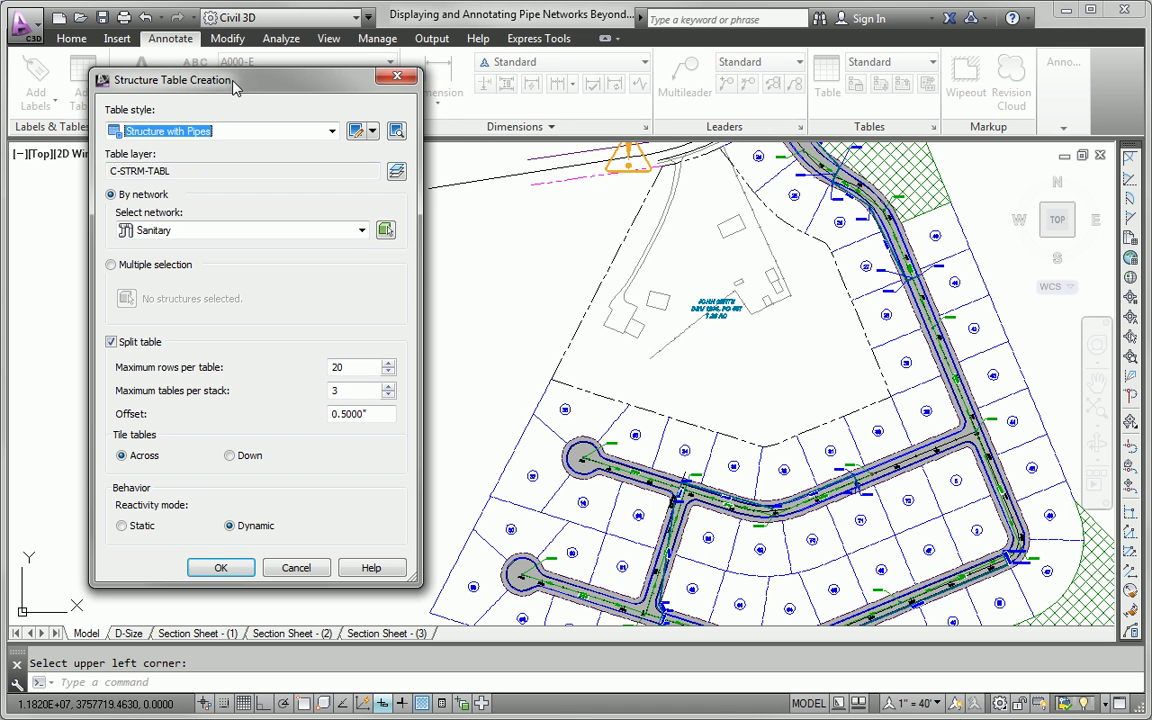
left_click(230, 131)
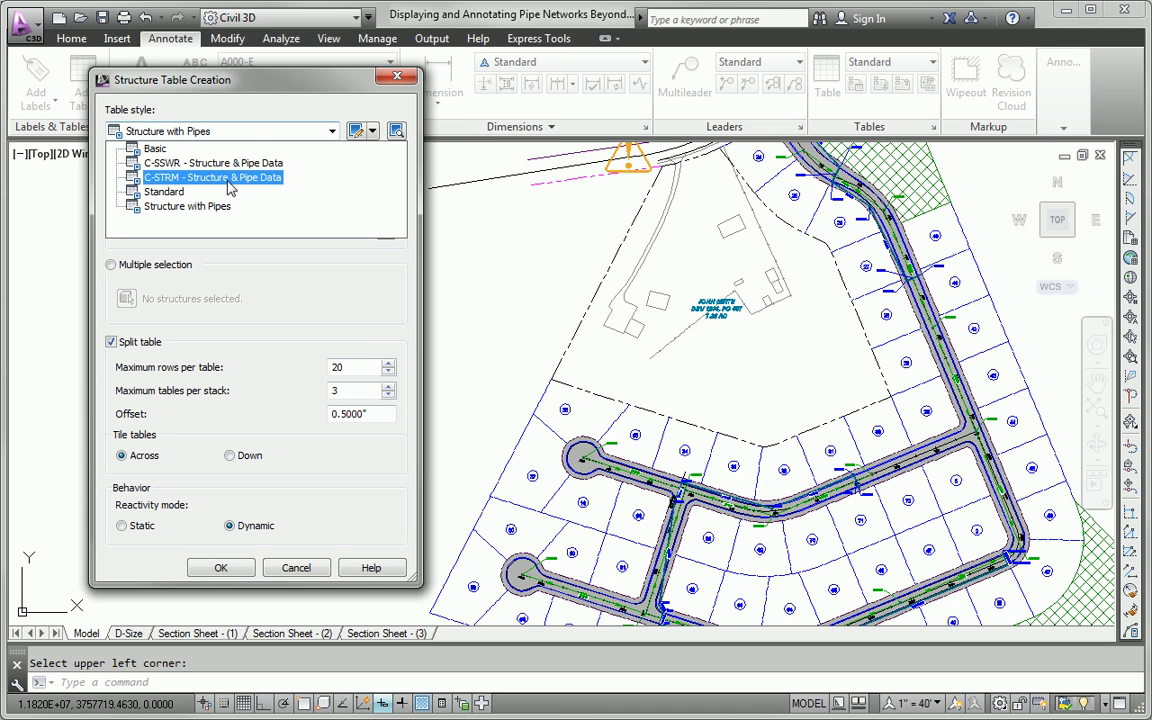
left_click(230, 177)
left_click(150, 230)
left_click(178, 284)
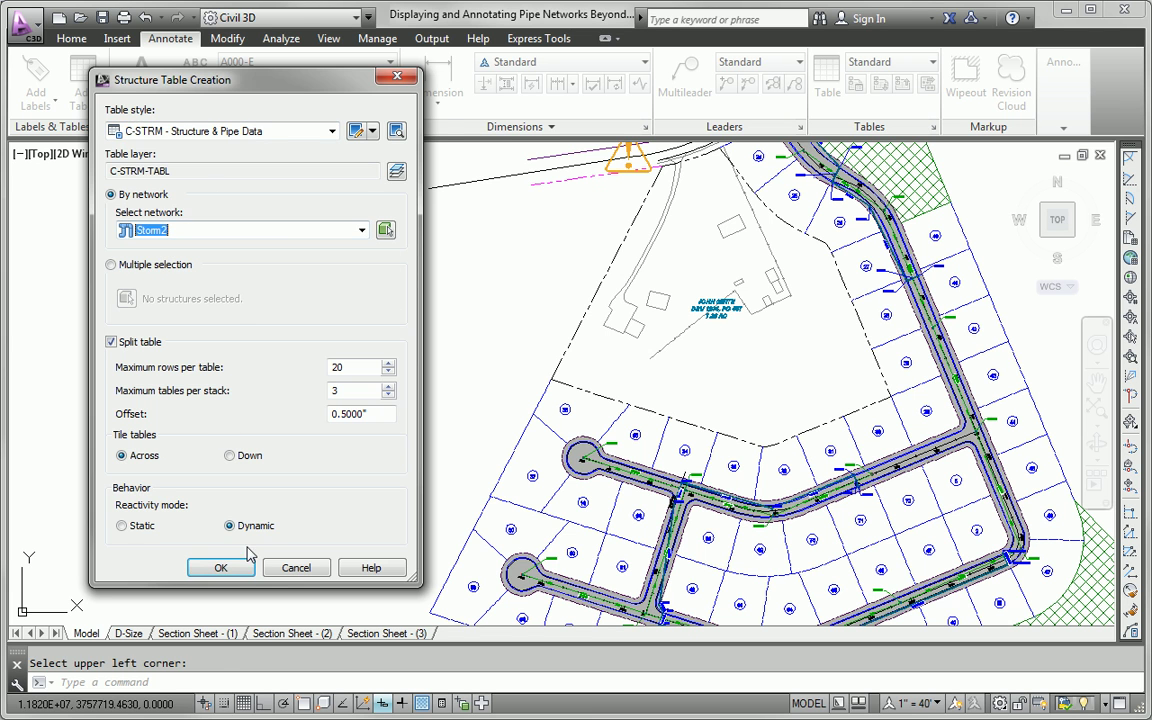
left_click(221, 567)
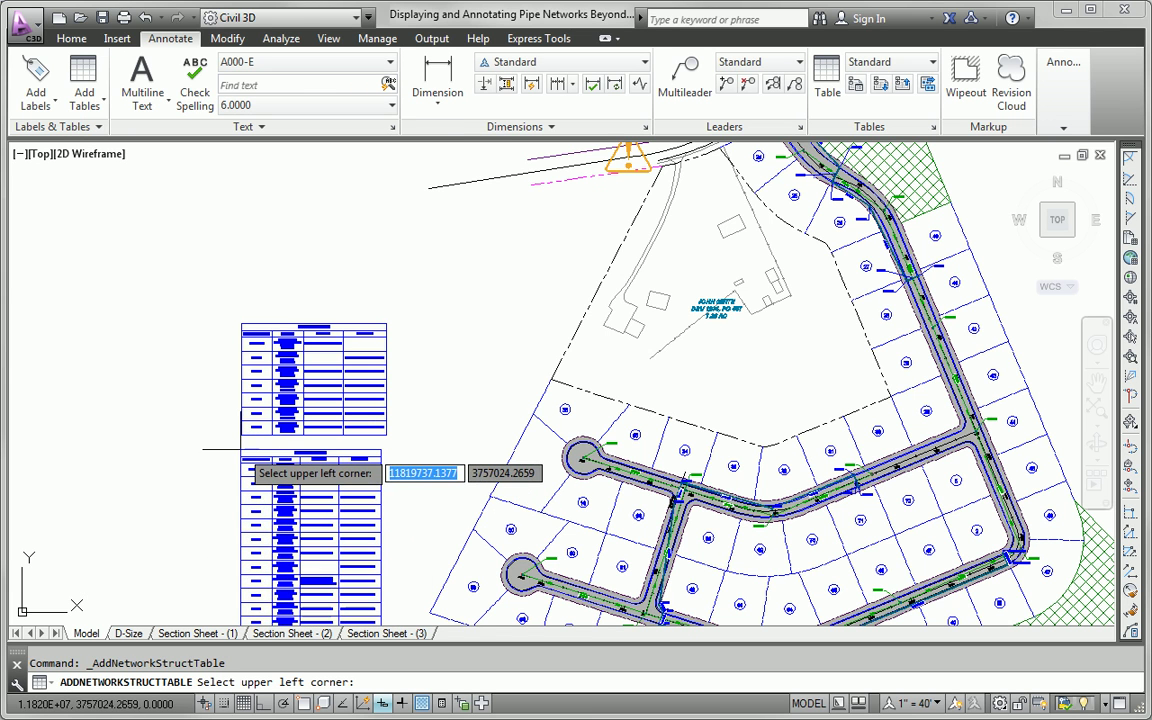
left_click(241, 449)
key("Escape")
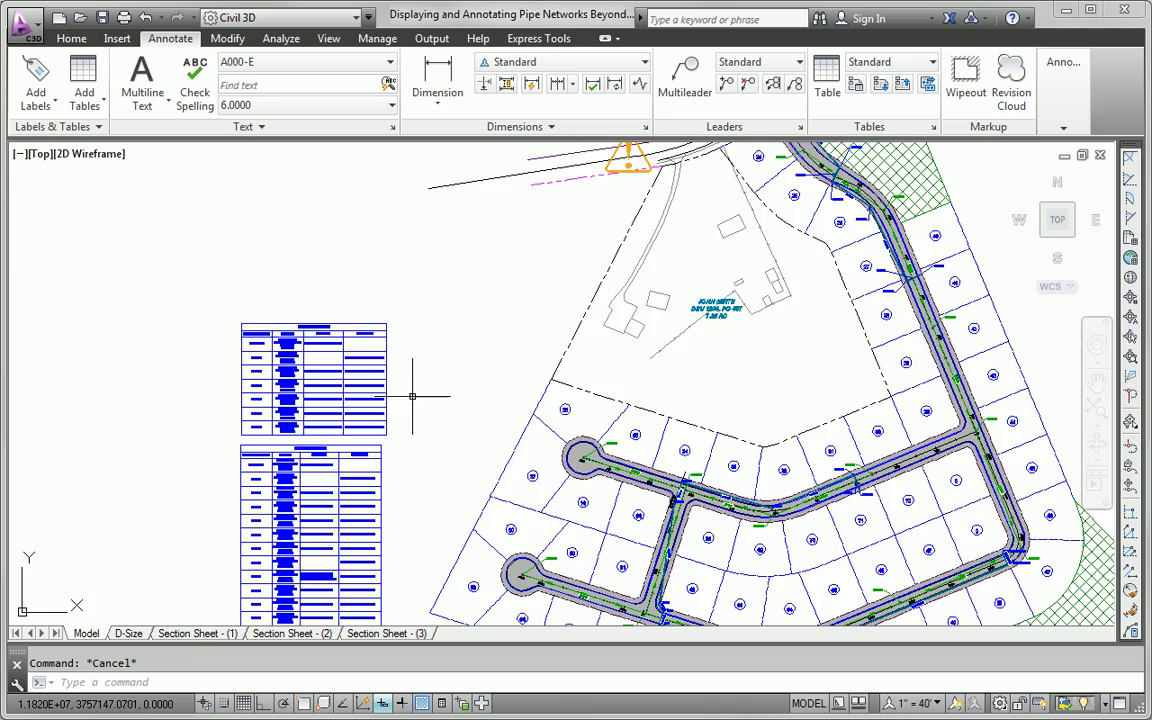
Examine the Storm2 structure table's rows, checking the structure names, details and incoming and outgoing pipe data down to the last row
middle_click_drag(412, 392, 430, 227)
scroll(264, 324, "up", 4)
scroll(311, 337, "up", 4)
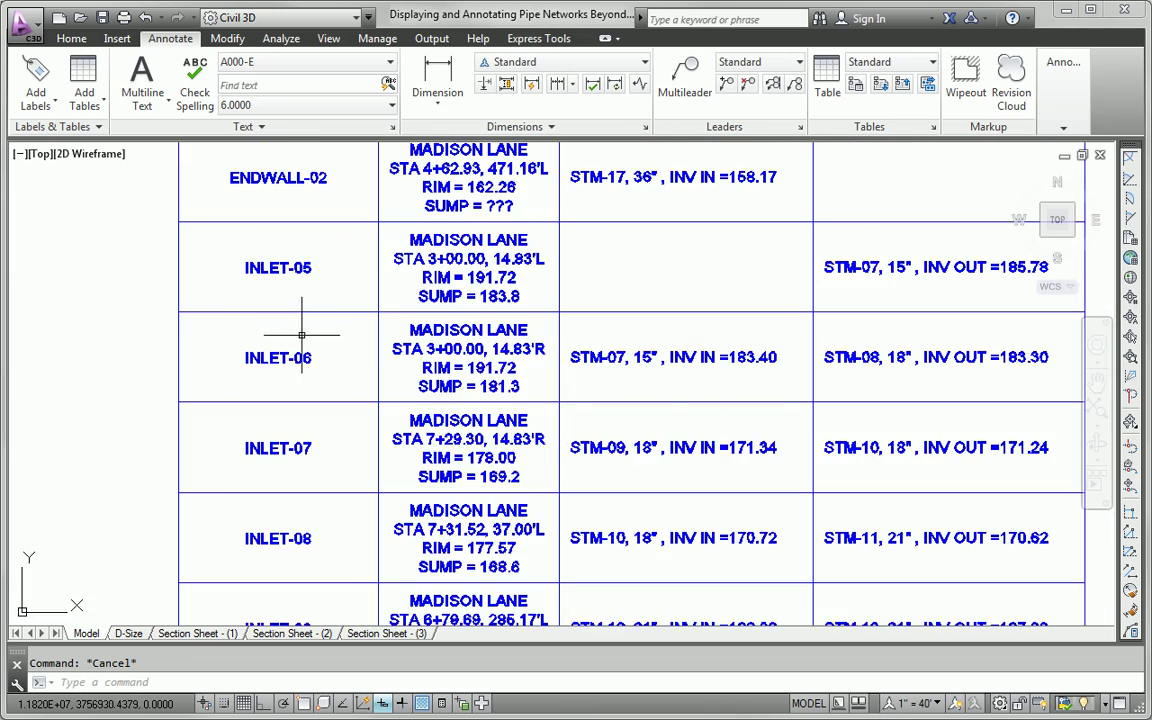
middle_click_drag(345, 335, 328, 200)
scroll(324, 215, "down", 3)
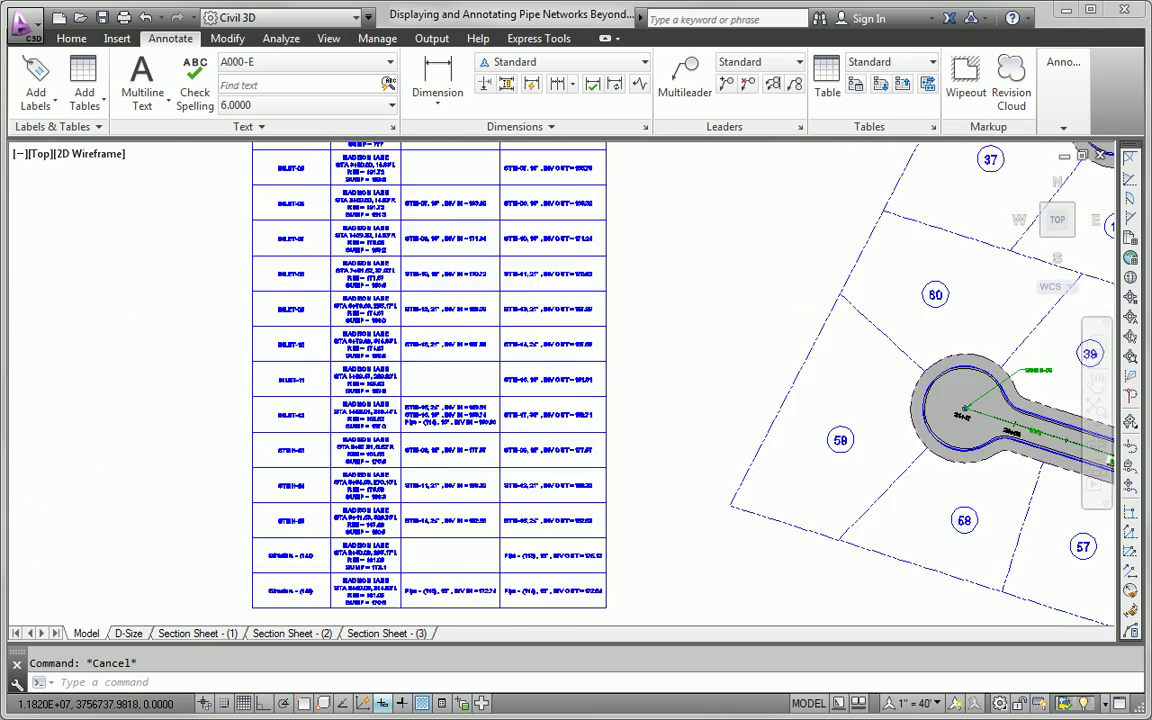
scroll(400, 410, "up", 5)
scroll(400, 410, "down", 8)
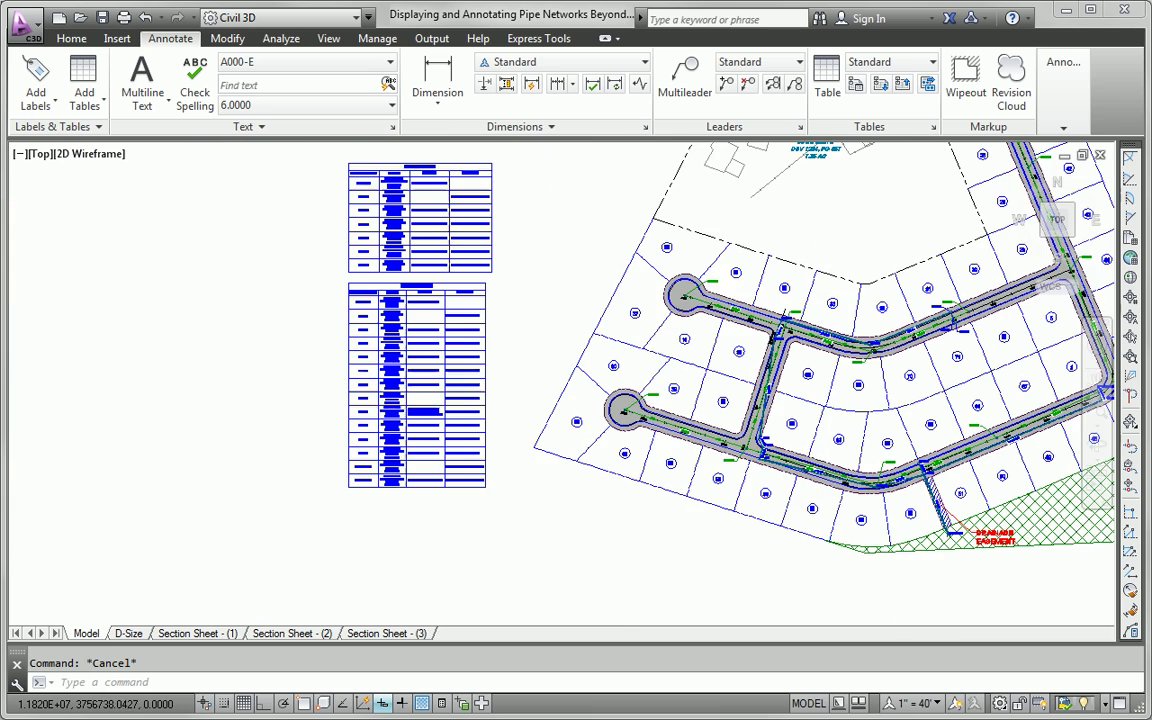
middle_click_drag(376, 368, 258, 402)
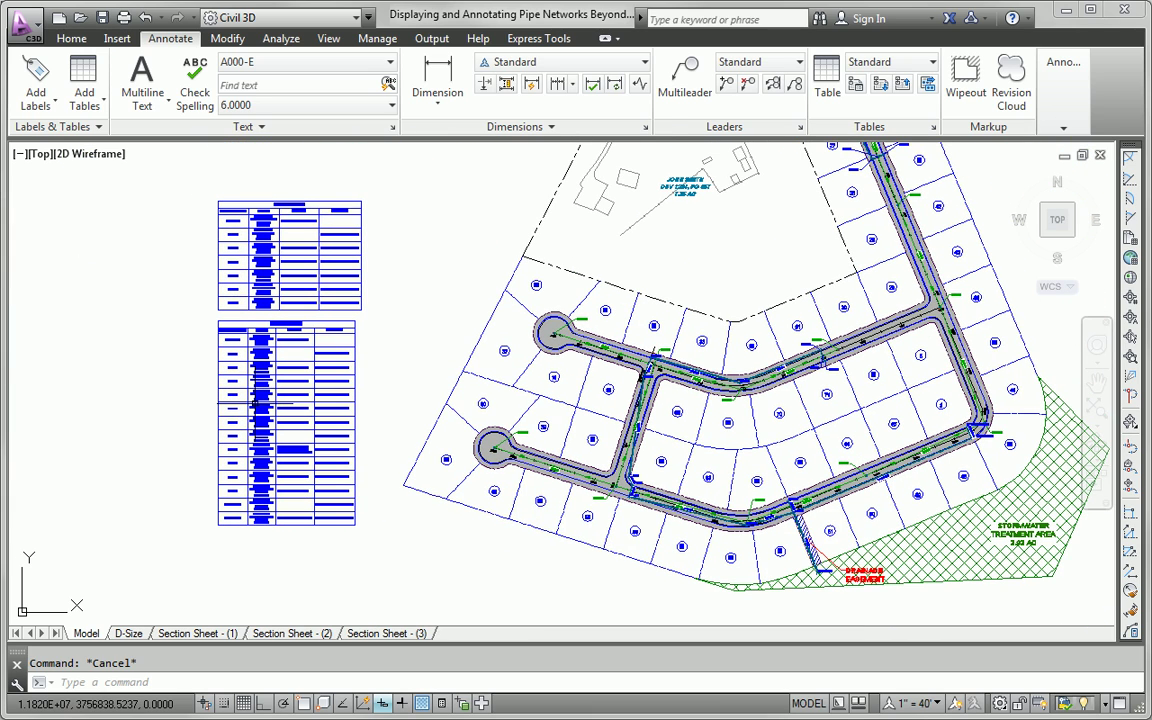